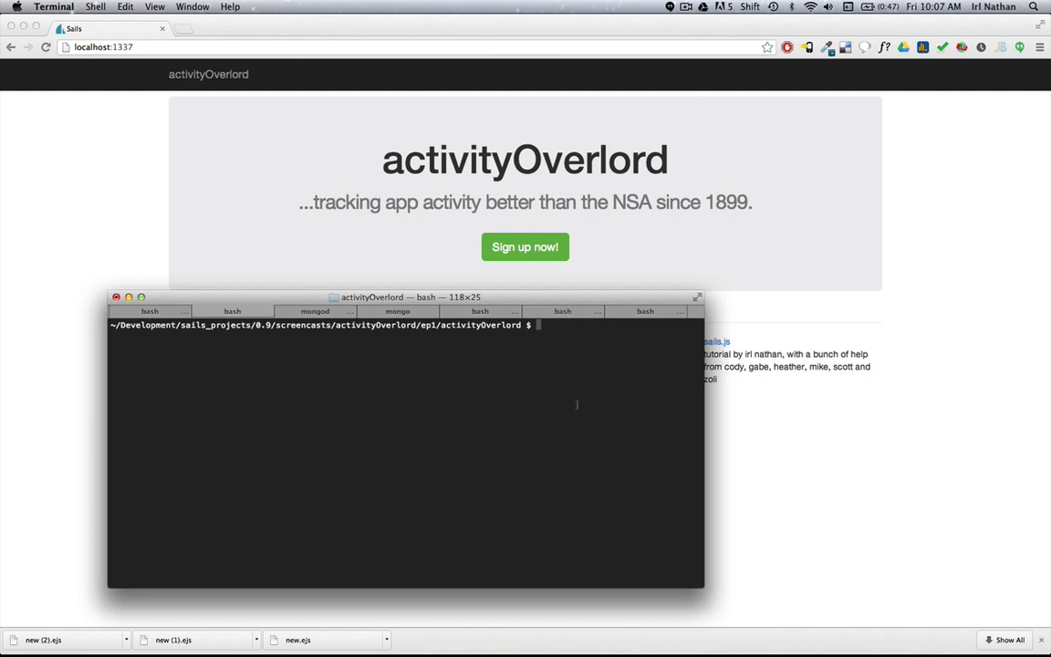
text(sails generate)
text( user)
- Run 'sails generate user' to scaffold the user model and controller
key(Return)
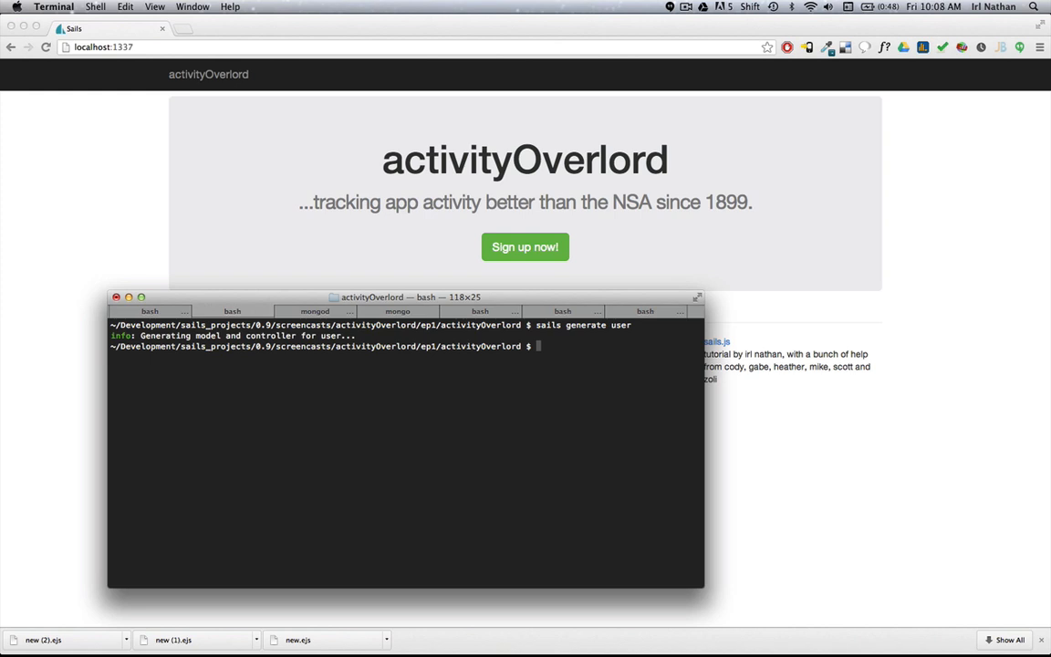
- Review the generated User.js model and UserController.js in the editor
key(super+Tab)
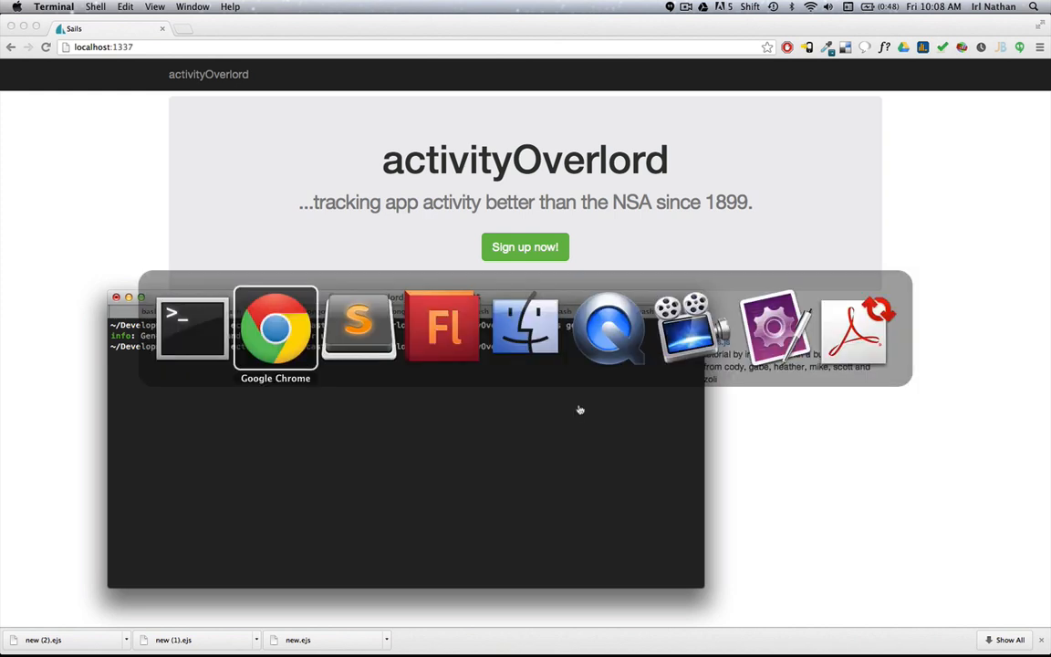
key(Tab)
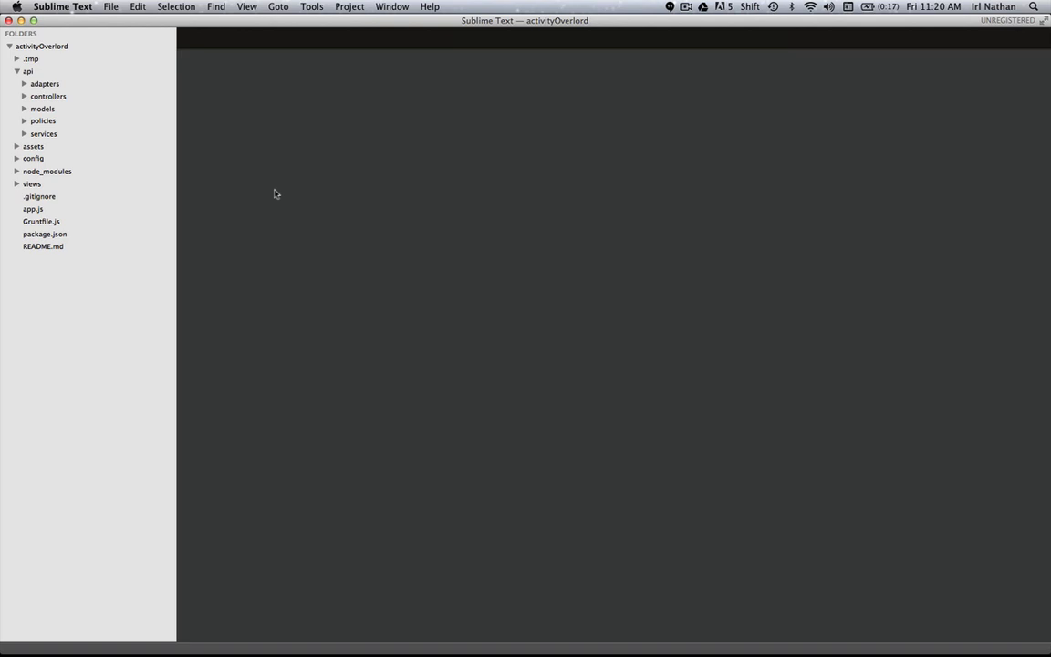
click(25, 109)
click(48, 133)
click(24, 96)
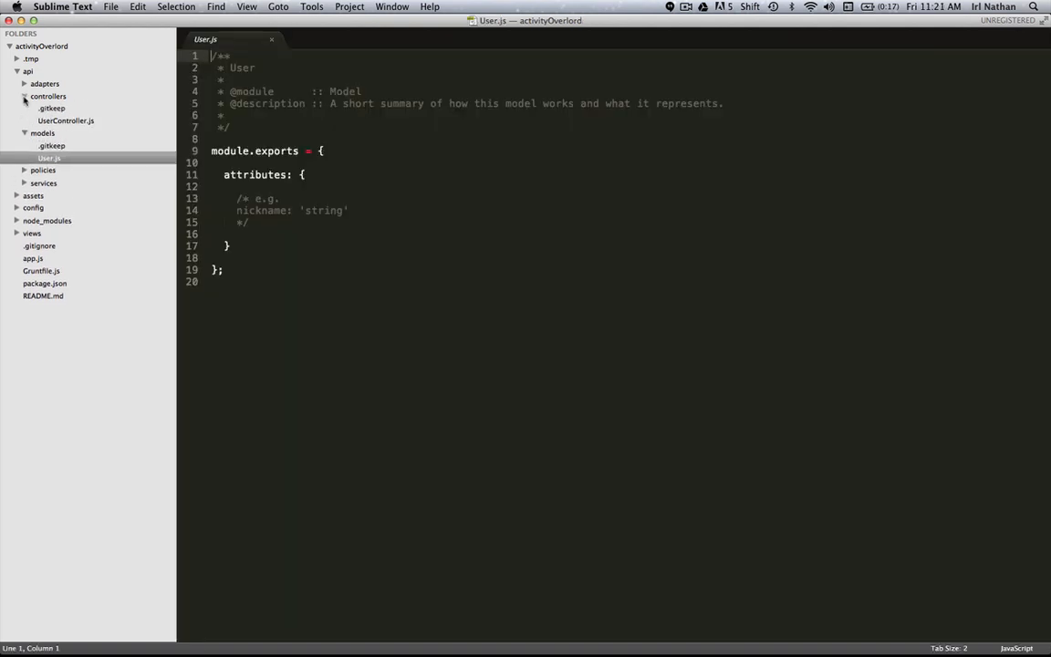
click(64, 121)
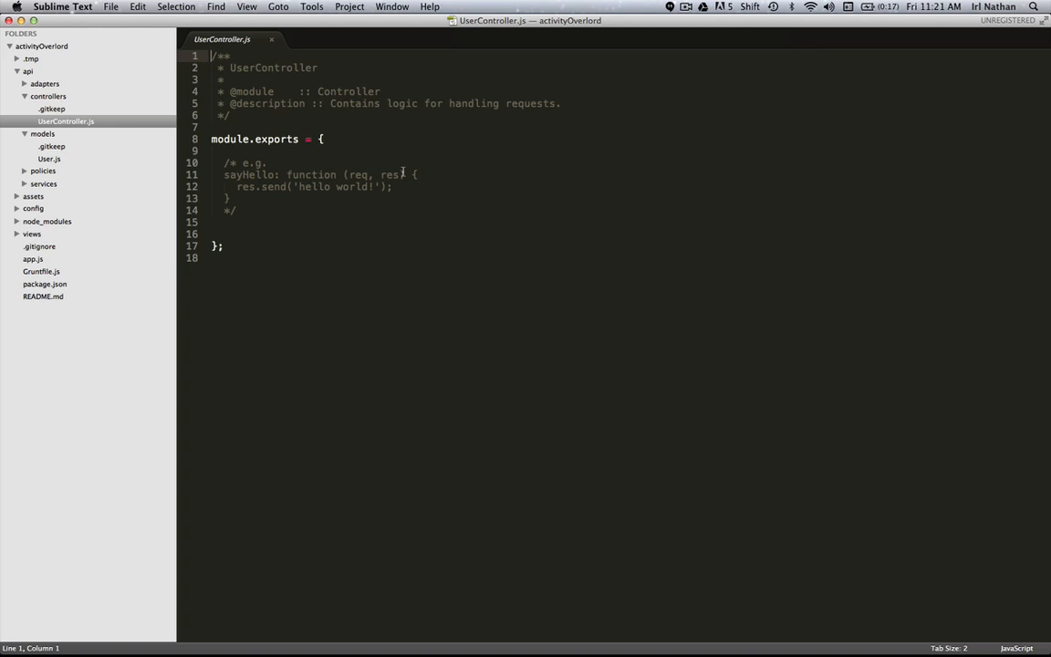
- Start the server with 'sails lift' in Terminal and bring Chrome forward
key(super+Tab)
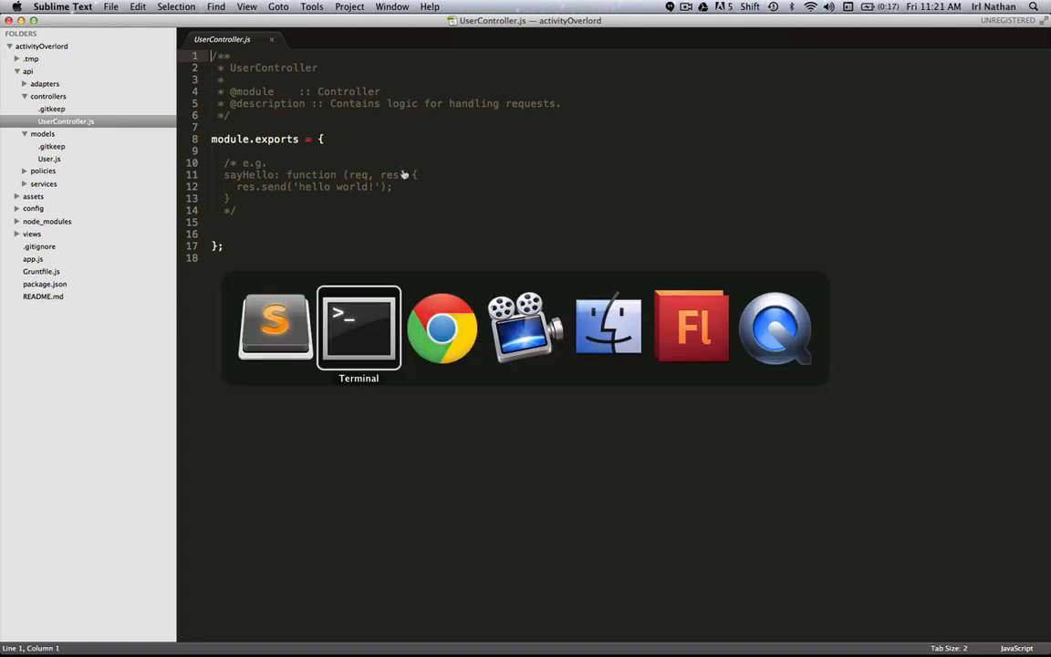
text(saisl)
key(BackSpace)
key(BackSpace)
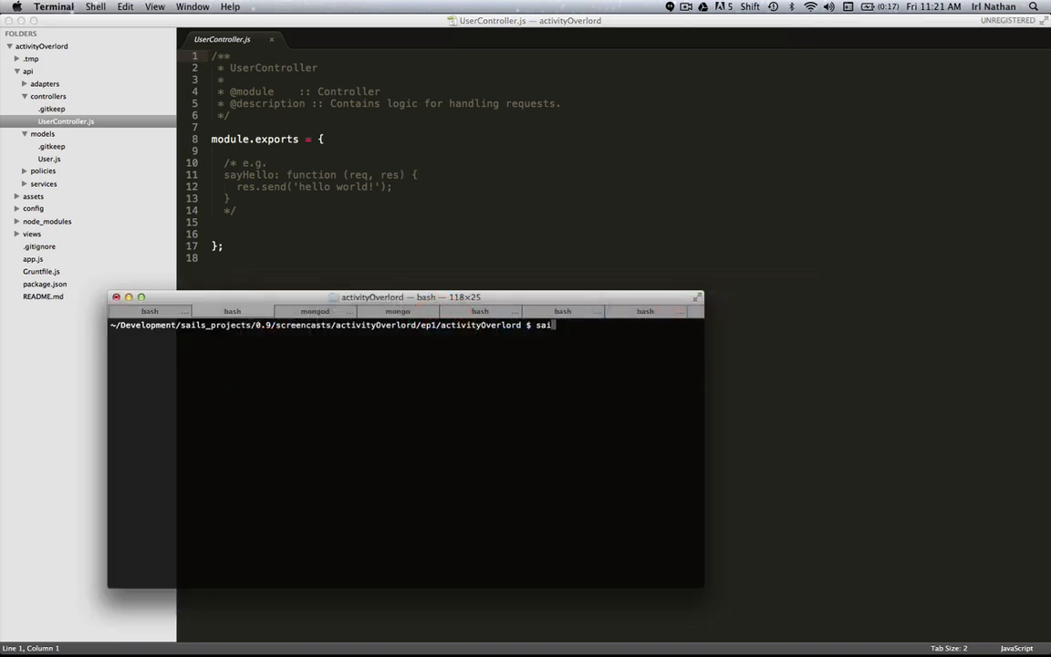
text(ls lift)
key(Return)
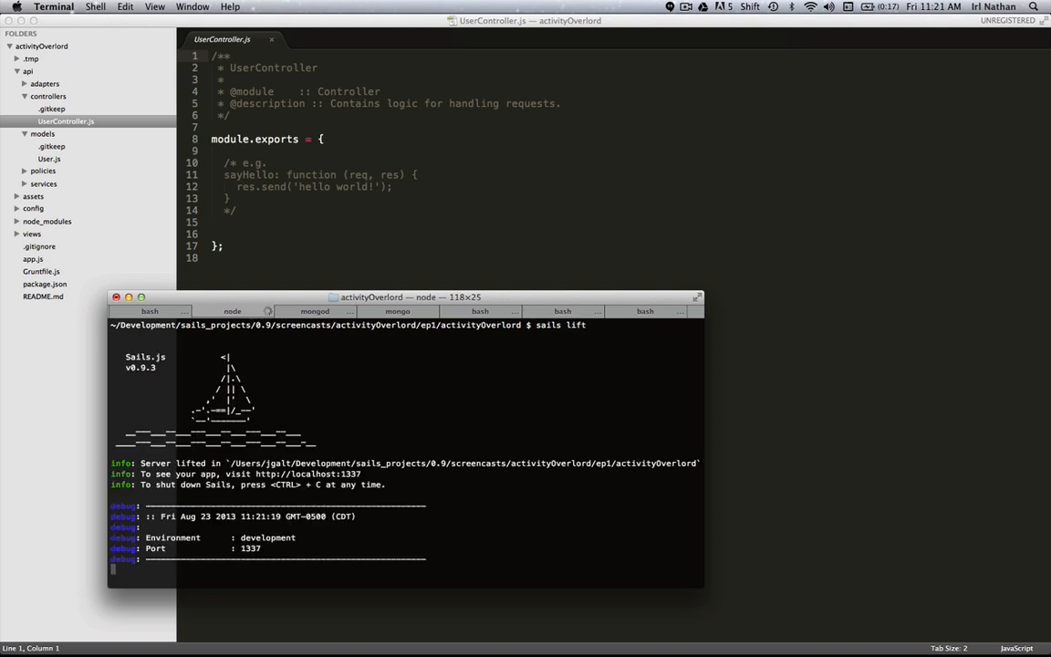
key(super+Tab)
key(Tab)
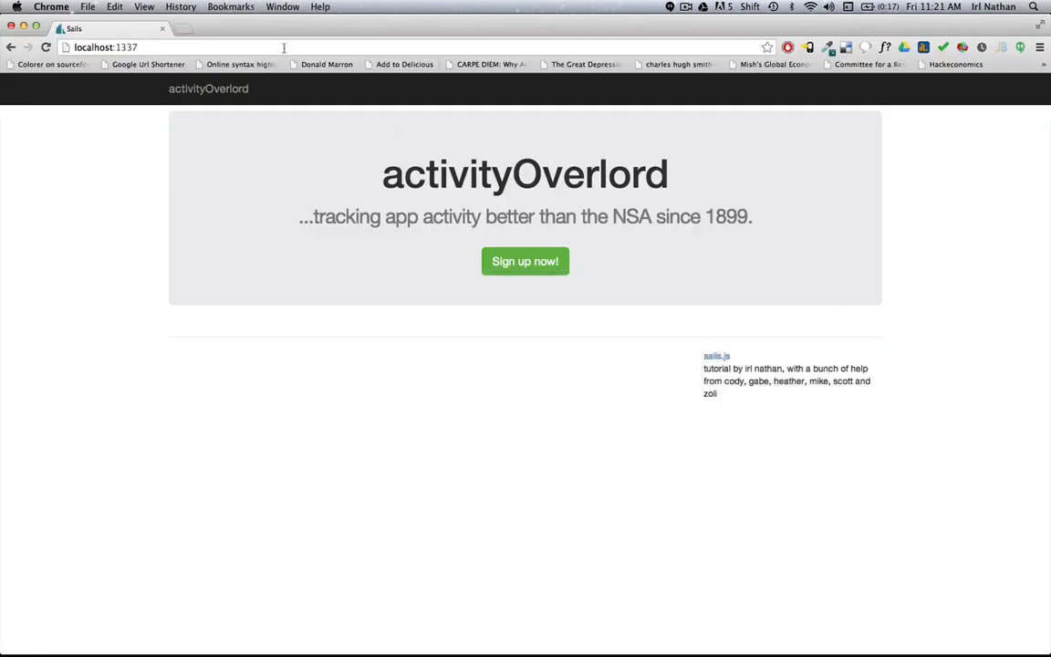
- Load /user/create?name=Irl Nathan to create a test user returning JSON, then return to the editor
click(289, 46)
text(/)
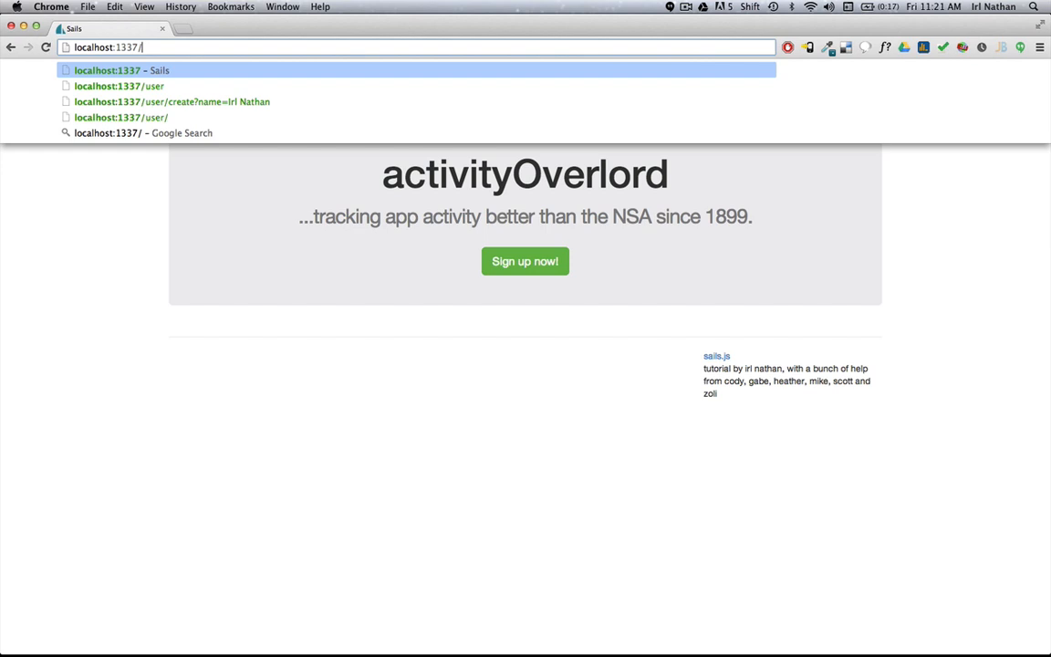
text(user)
key(Down)
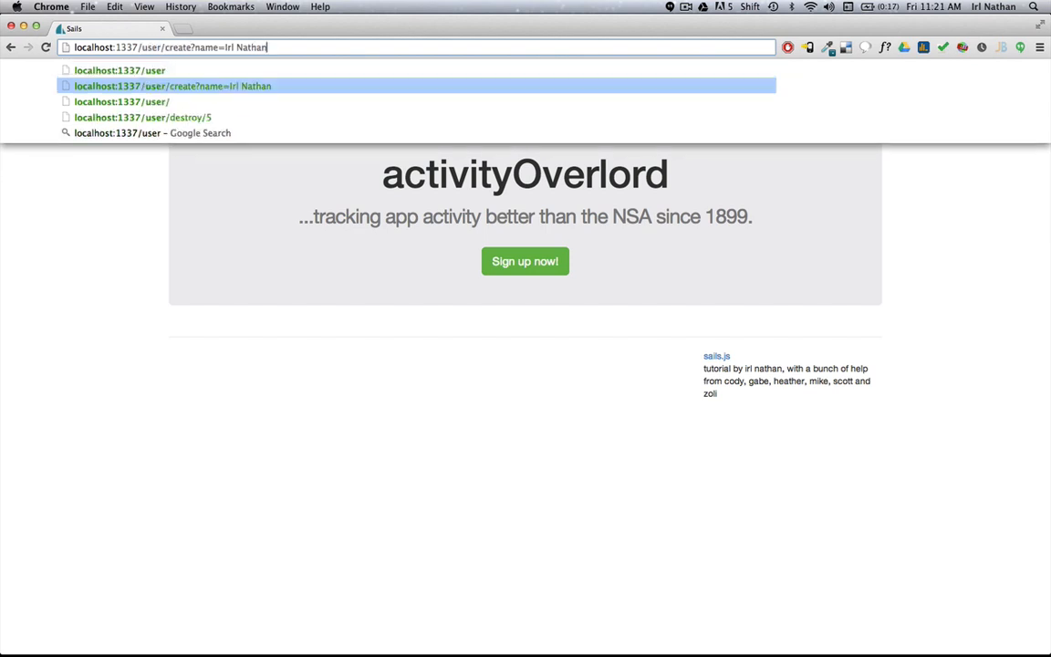
key(Return)
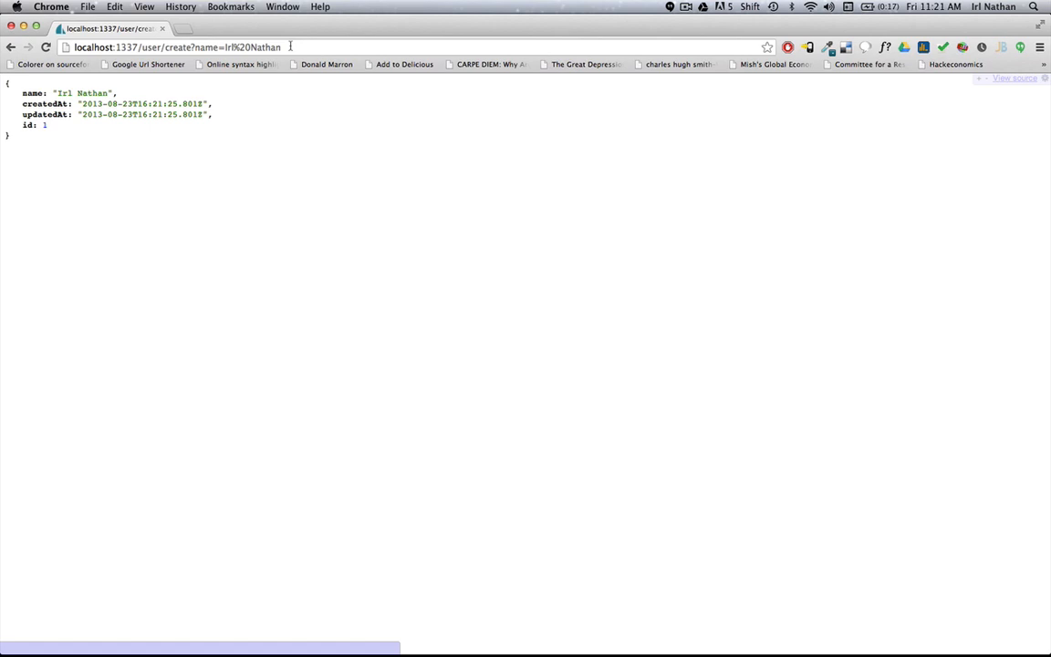
key(super+Tab)
key(Tab)
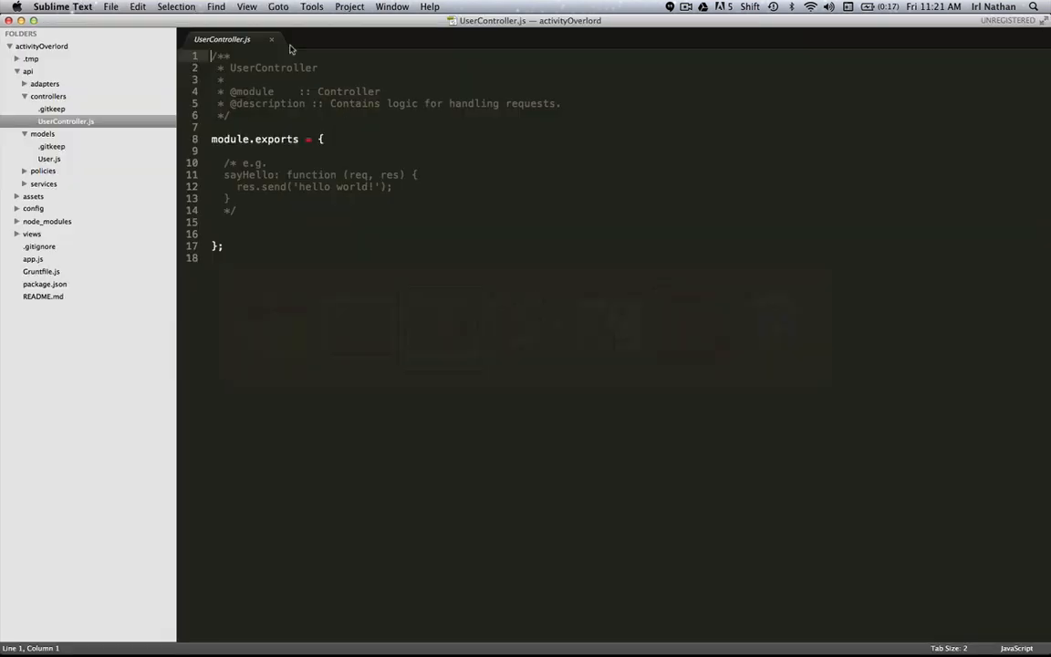
- Select the sample 'e.g. nickname' comment inside attributes in User.js for replacement
click(49, 158)
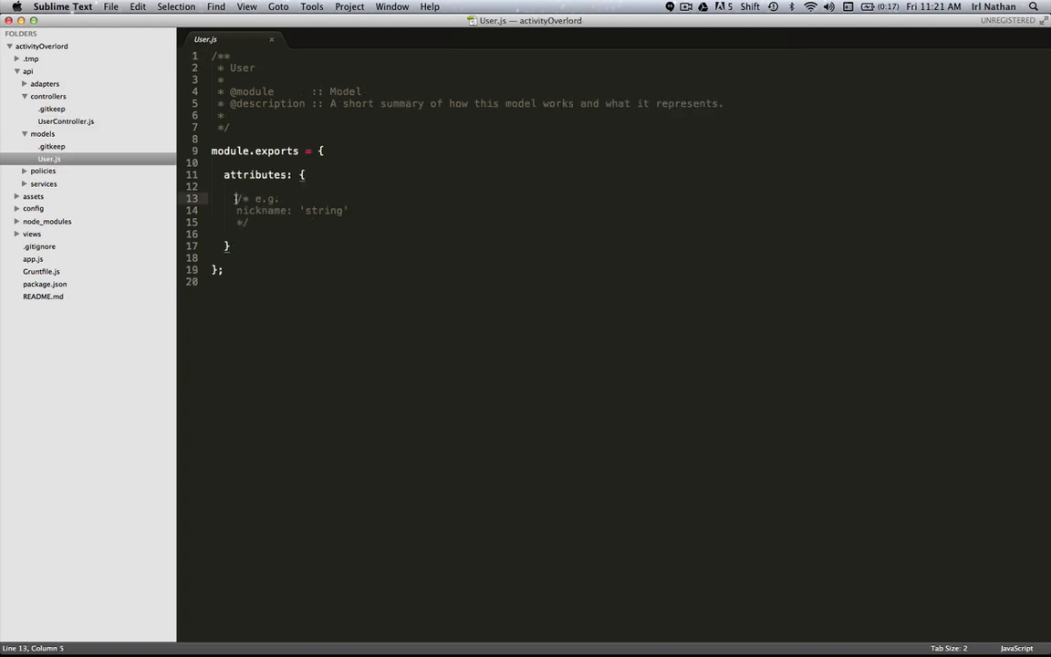
drag(236, 199, 259, 221)
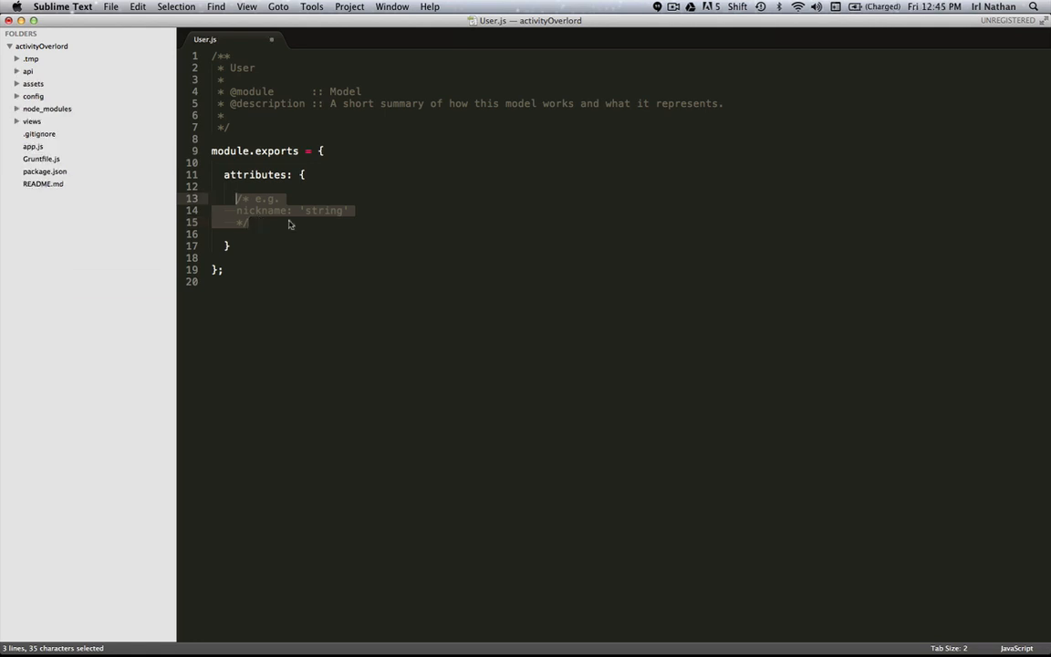
text(name: )
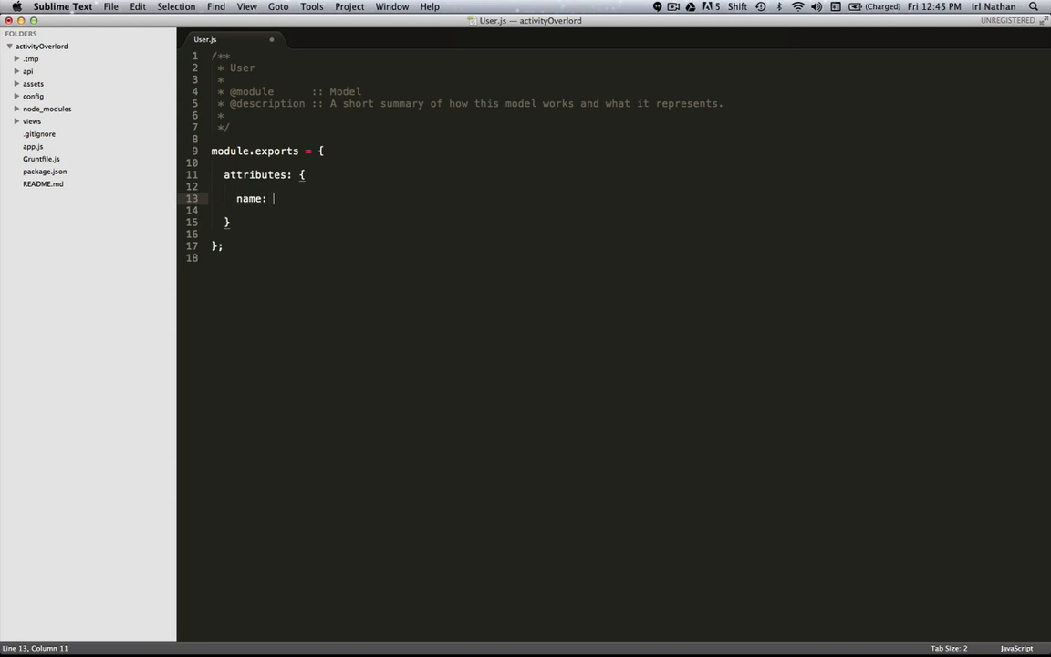
text({)
- Define name and title attributes of type 'string' in the User model
key(Return)
text(type)
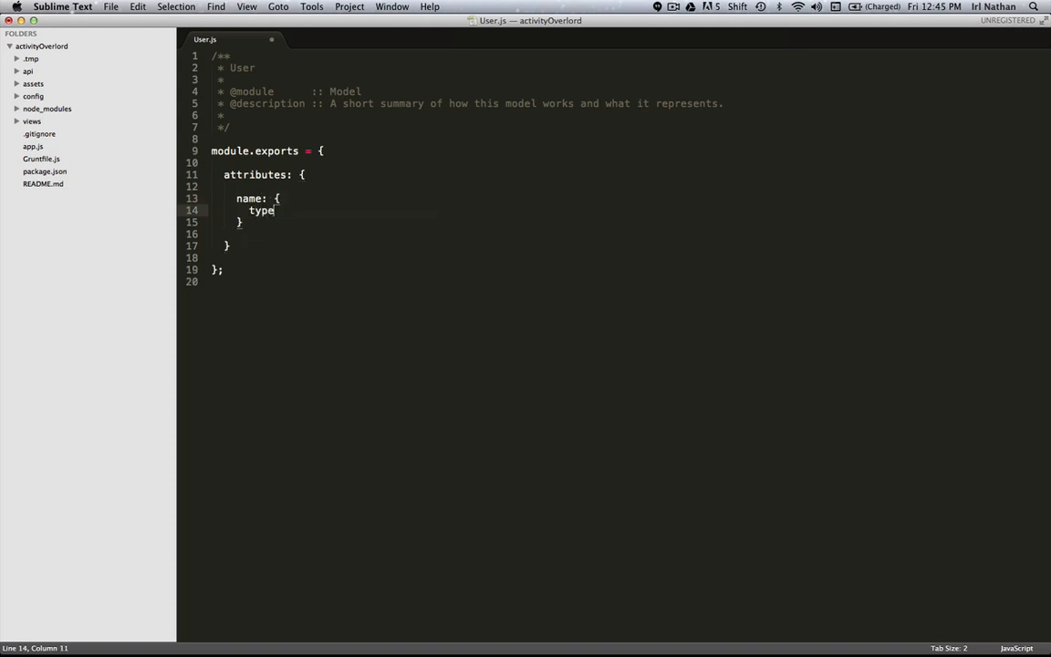
text(: 'string')
key(Down)
key(End)
text(,)
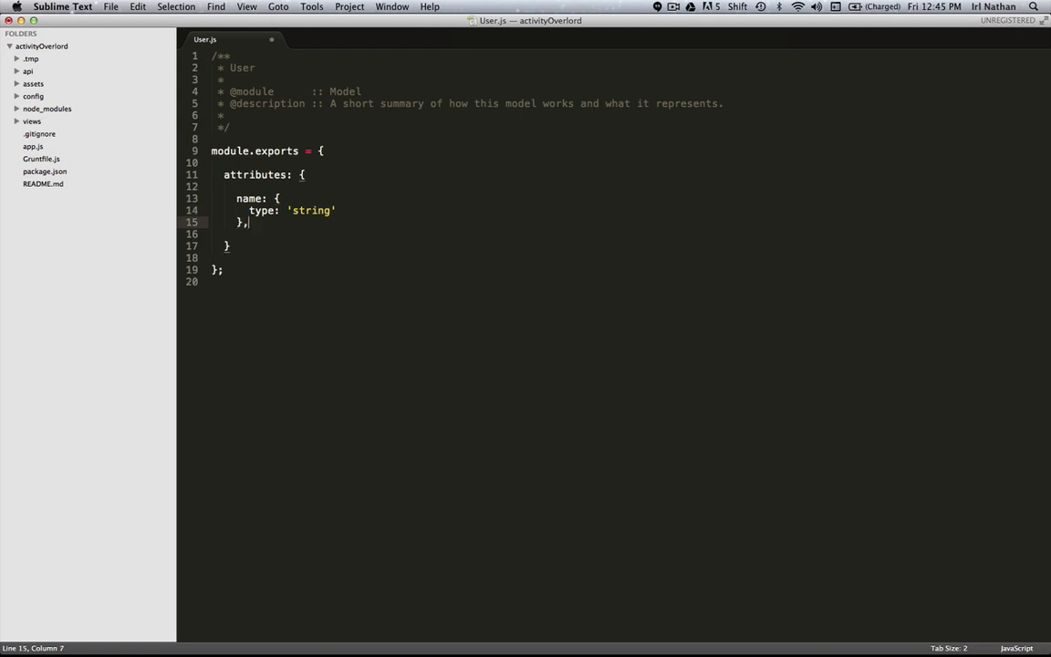
key(Return)
key(Return)
text(title)
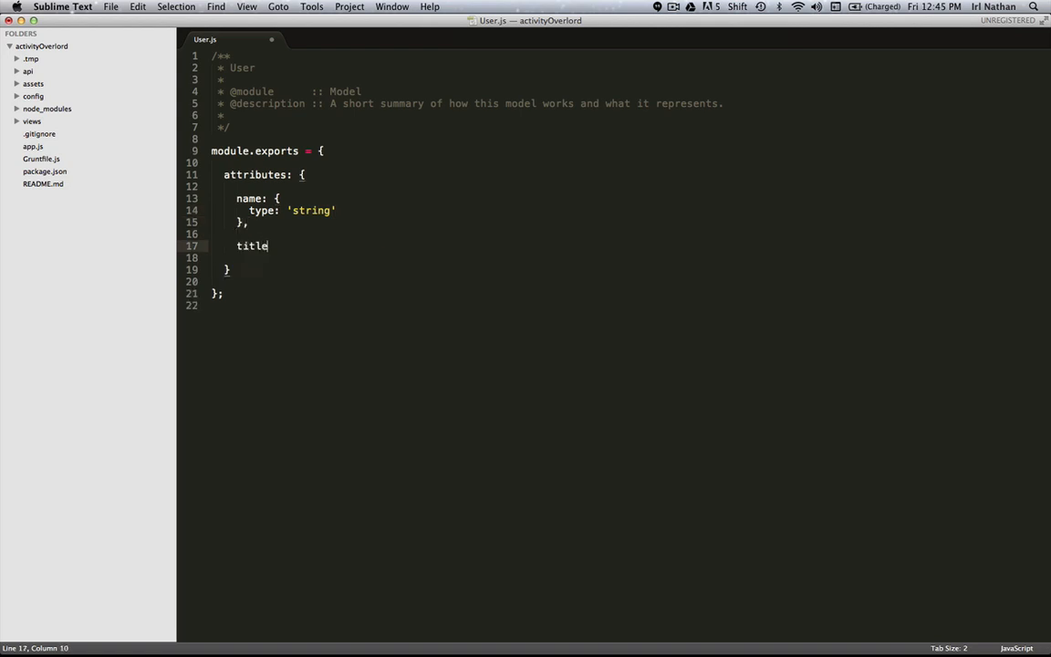
text(: {)
key(Return)
text(type)
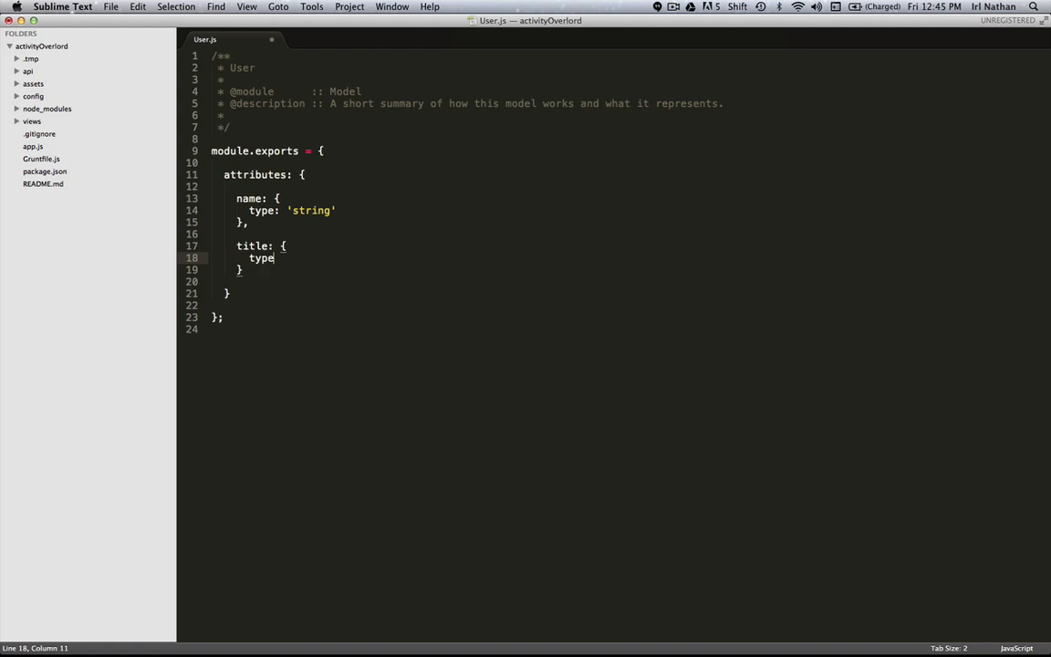
text(: 's)
key(Tab)
key(Down)
text(,)
key(Return)
key(Return)
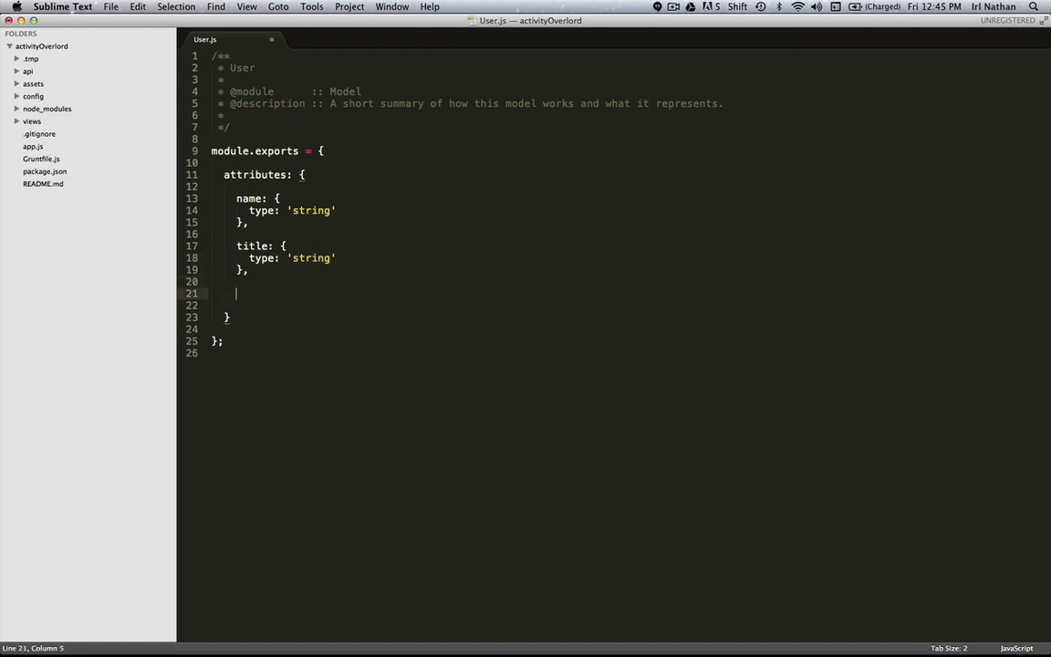
text(email: )
text({)
- Add an email attribute of type 'string' and begin an encryptedPassword block
key(Return)
text(type)
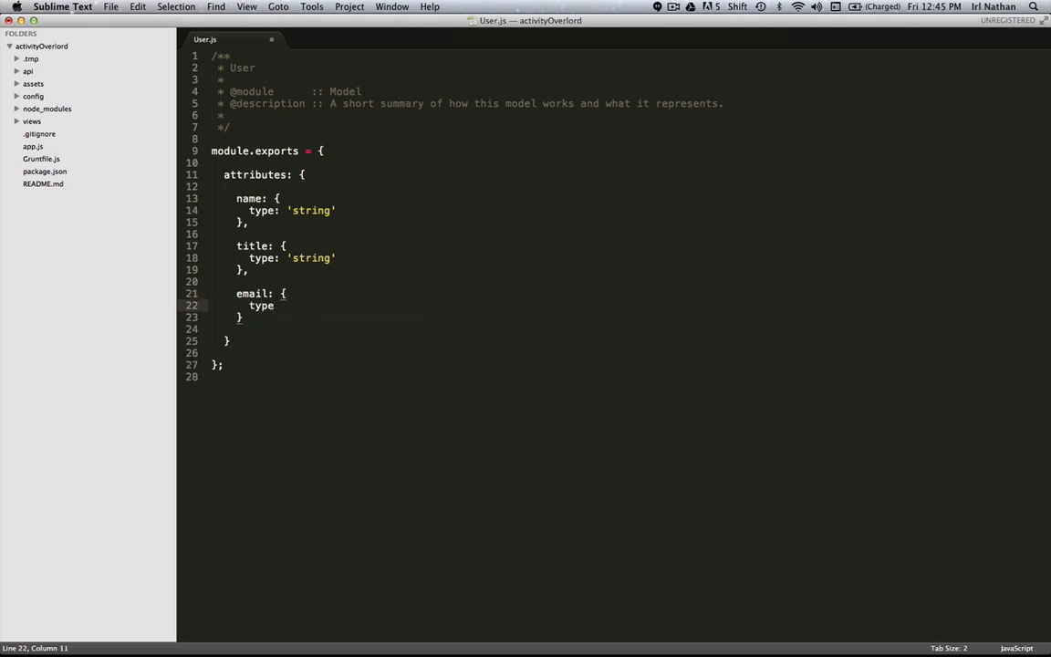
text(: 'str)
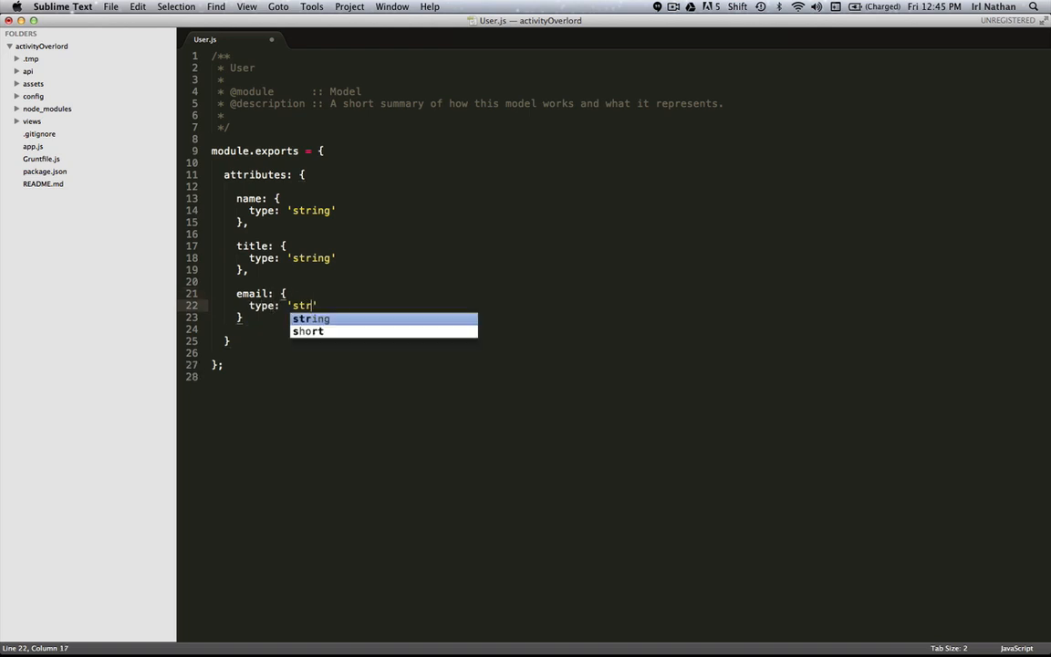
key(Tab)
key(Down)
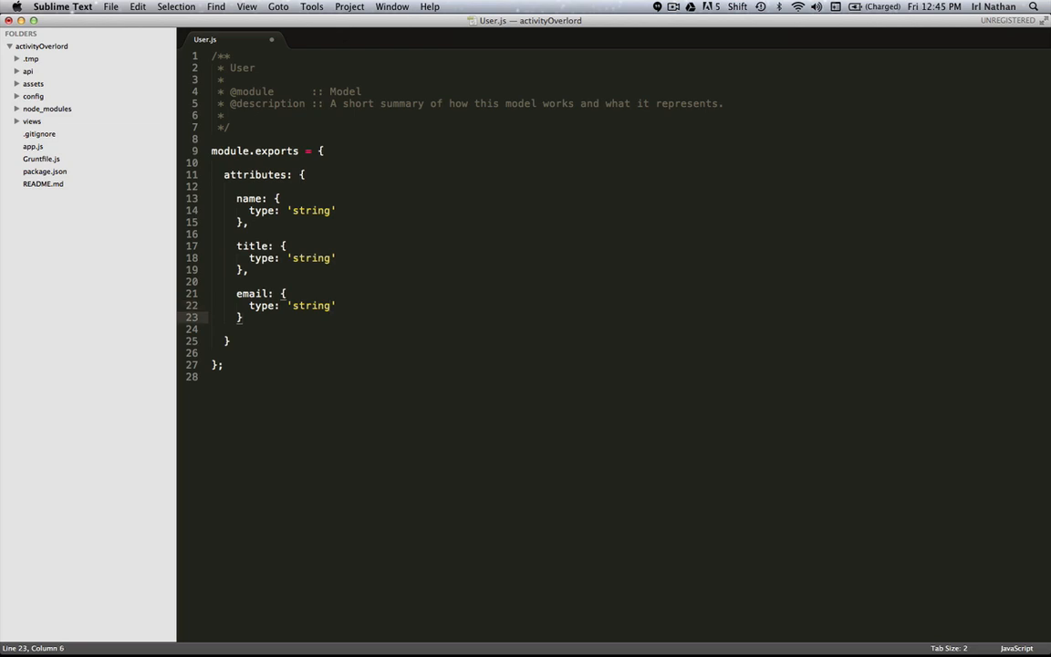
text(,)
key(Return)
key(Return)
text(encrypt)
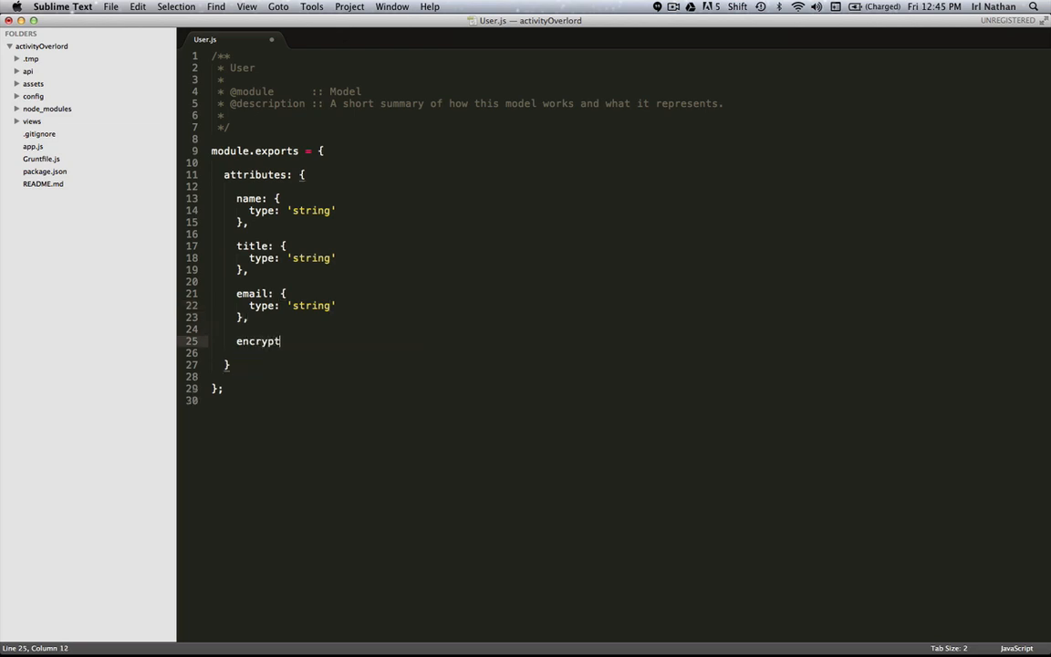
text(edPasswo)
text(rd: )
text({)
key(Return)
text(typ)
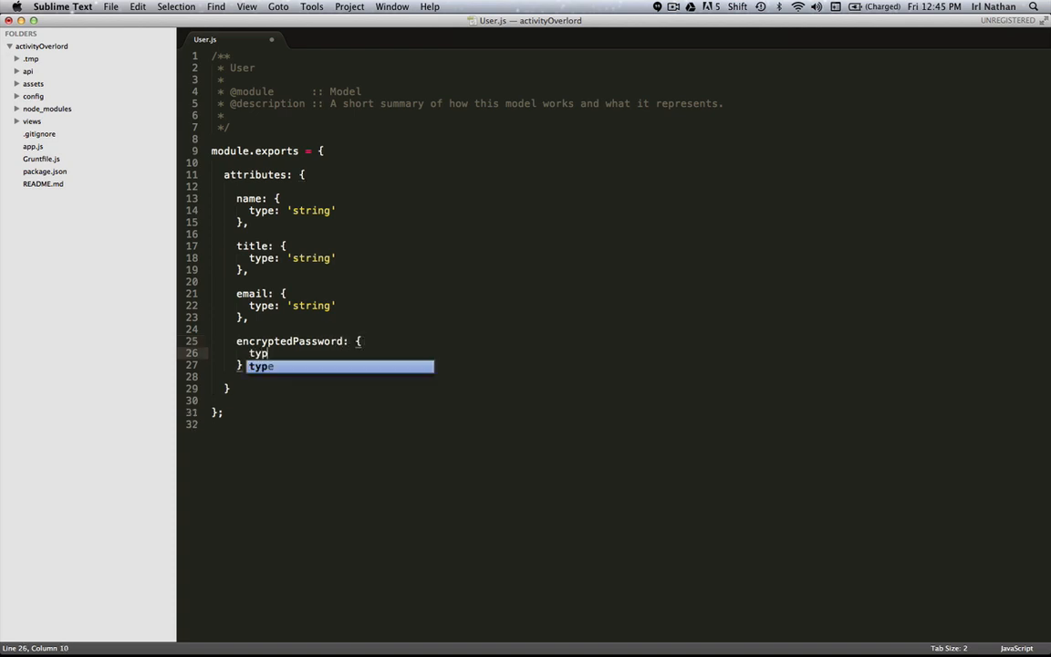
text(e: 'st)
- Type encryptedPassword as 'string' and make the name attribute required
key(Tab)
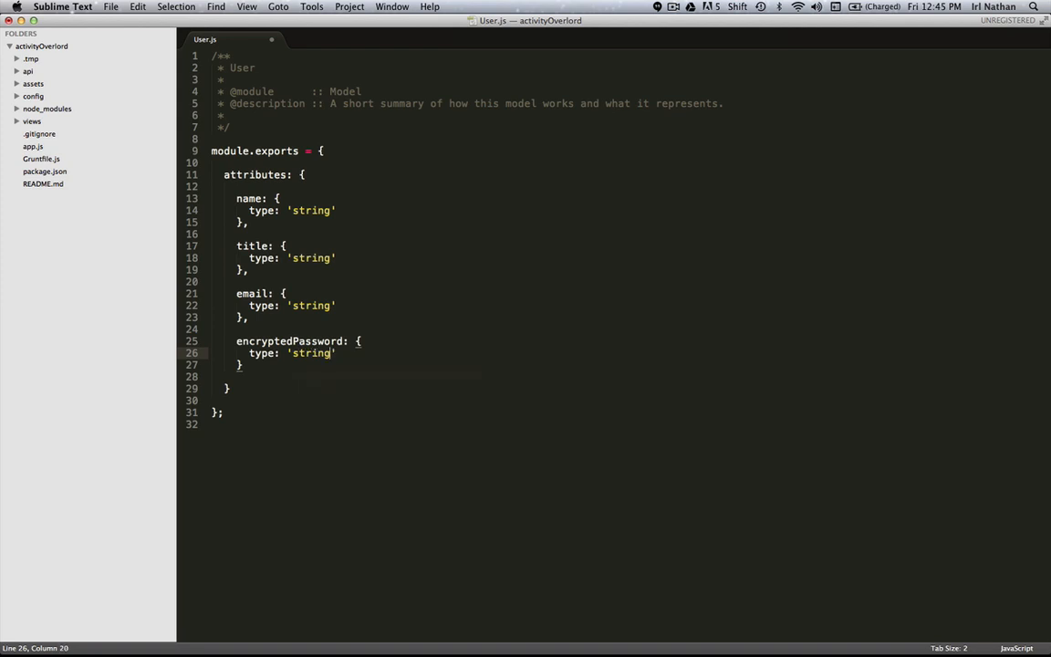
key(Down)
key(Up)
key(Up)
key(Up)
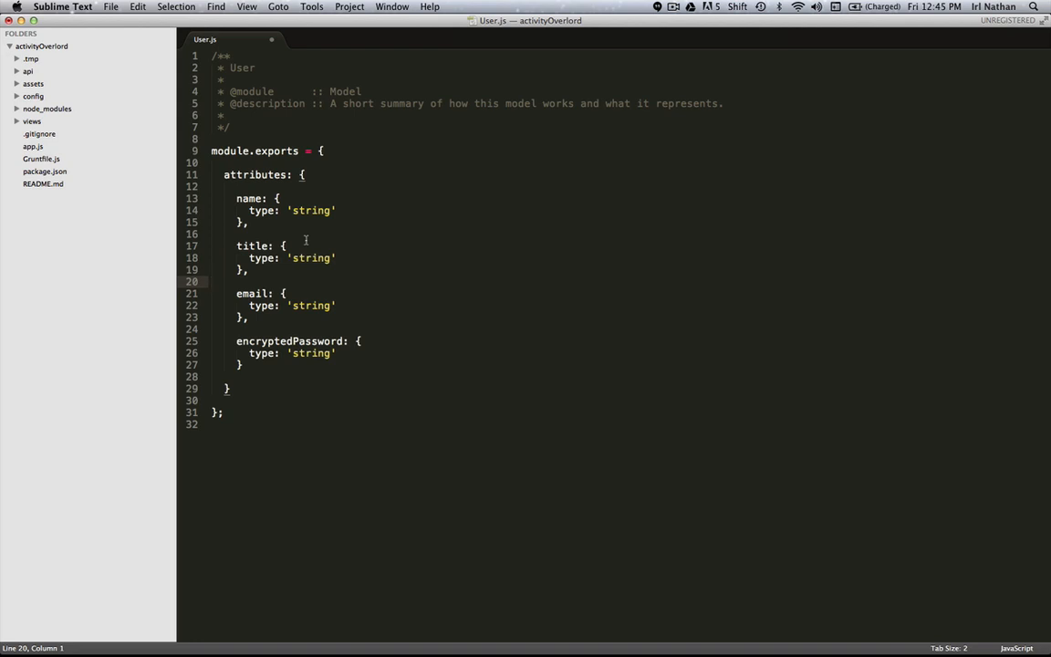
click(364, 219)
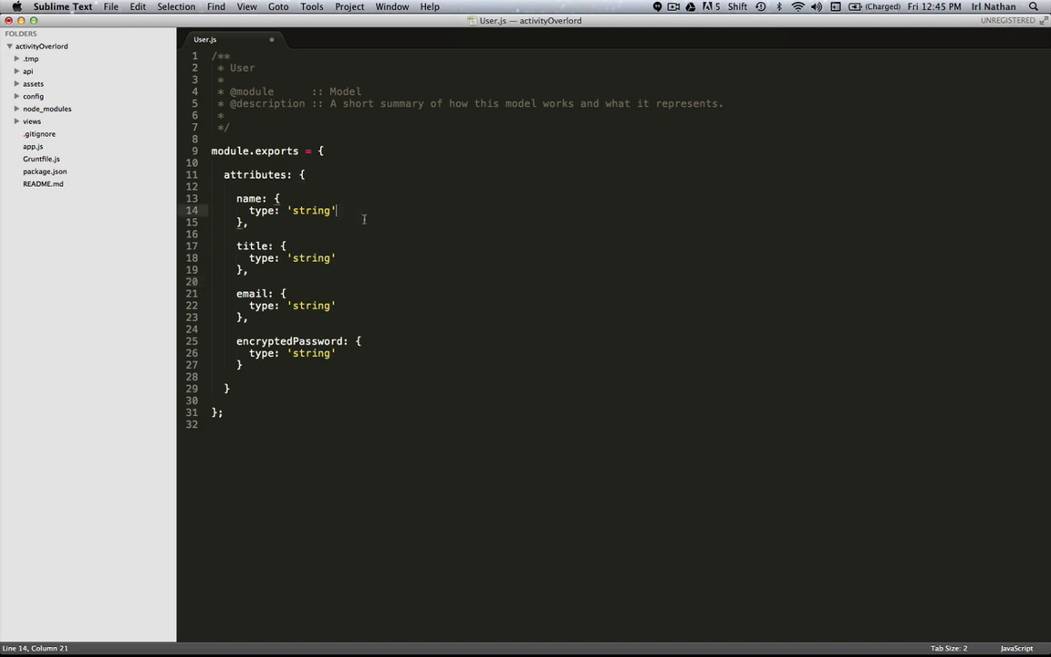
key(Return)
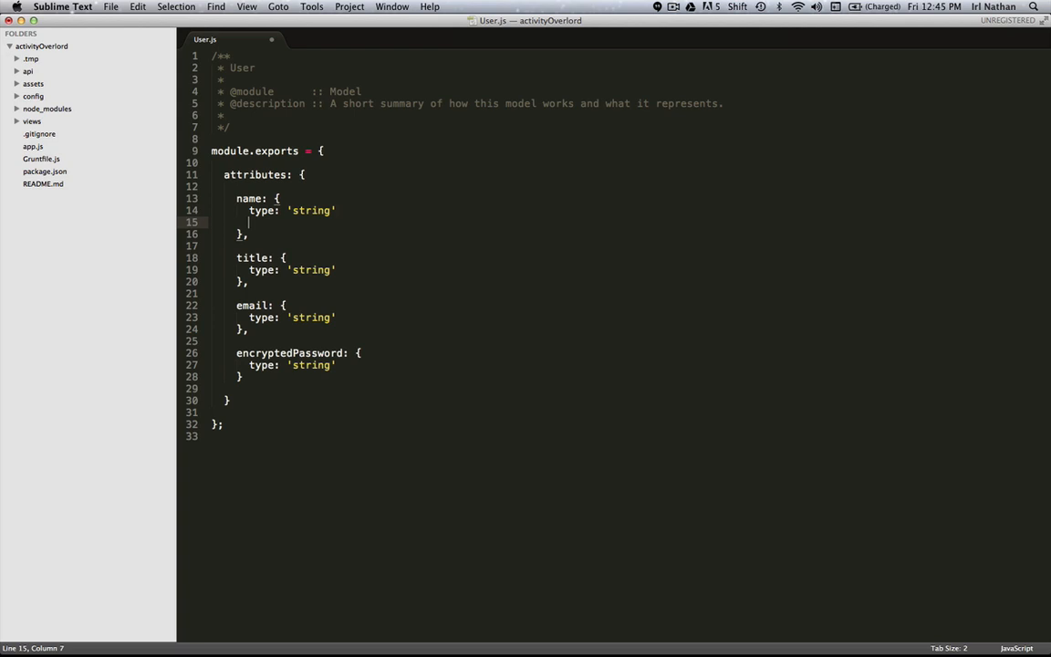
text(require)
text(d: true)
key(Up)
text(,)
- Make email required, unique and email-validated, then save User.js
key(Down)
key(Down)
key(Down)
key(Down)
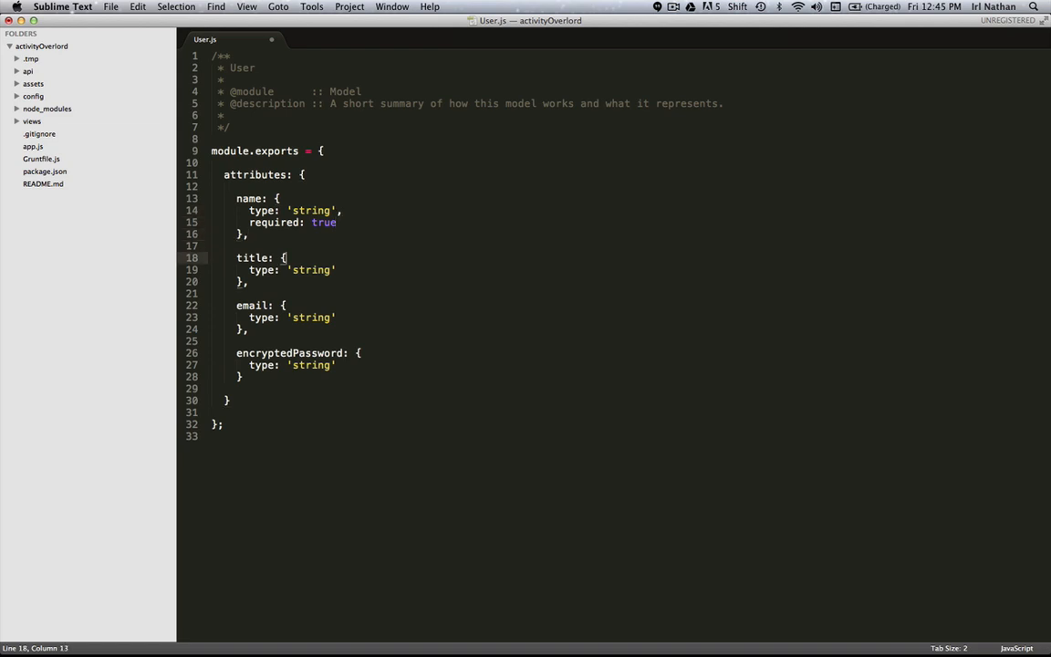
key(Down)
key(Down)
key(Down)
key(Down)
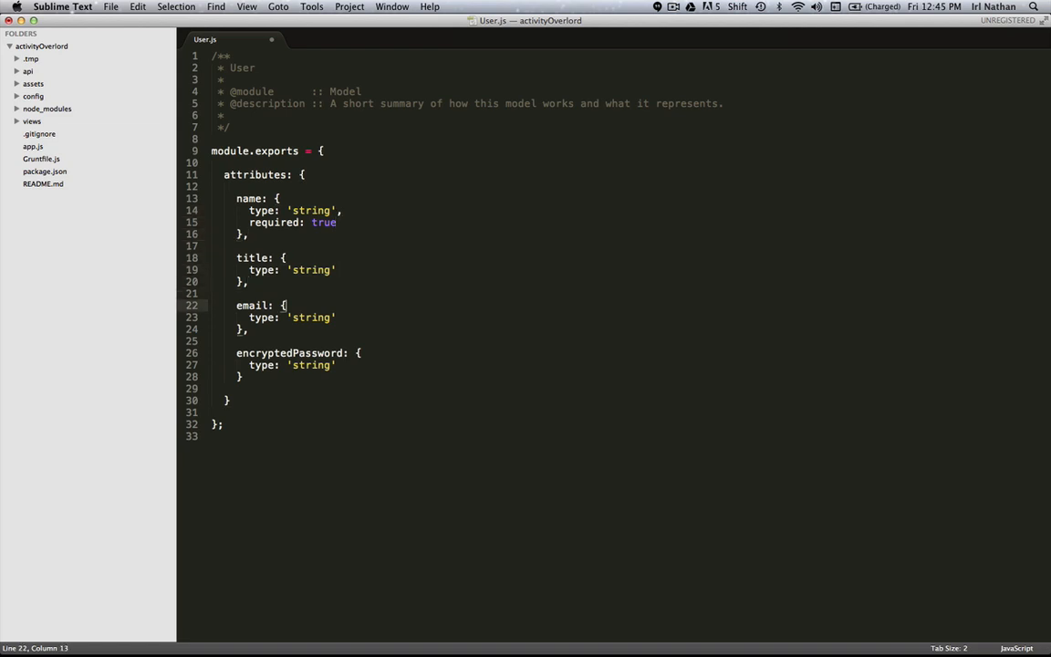
key(Down)
text(,)
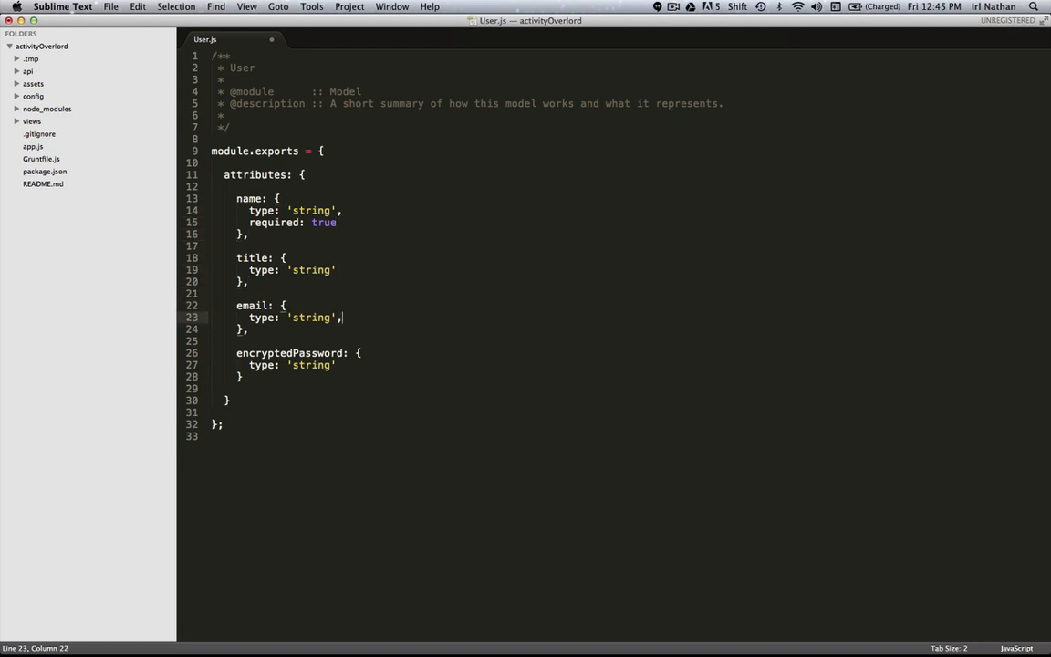
key(Return)
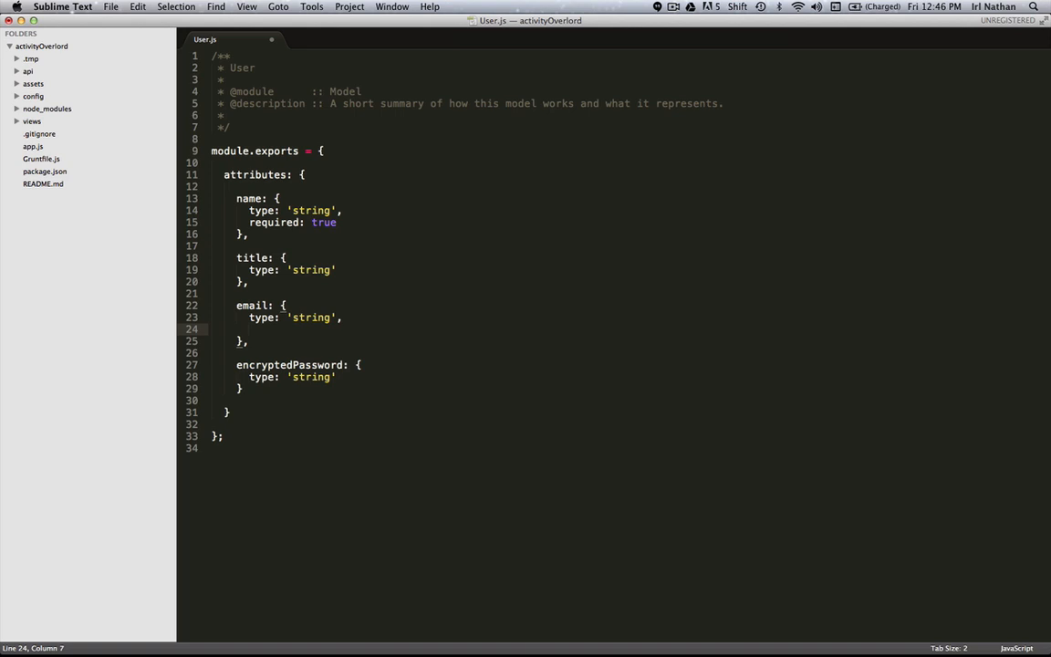
text(email: )
text(true,)
key(Return)
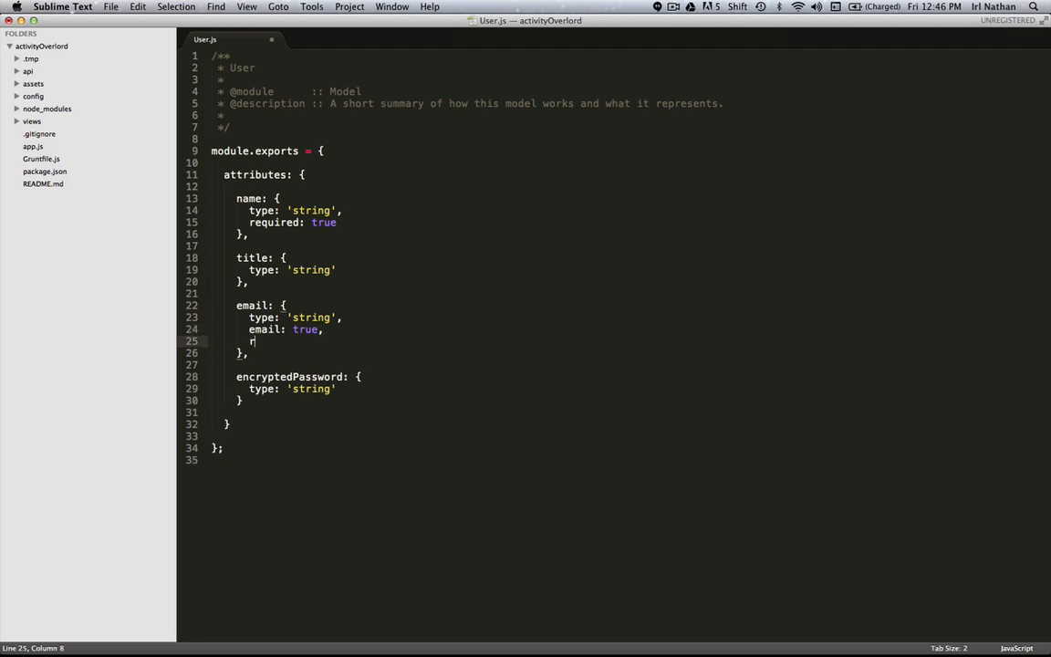
text(rquired: true)
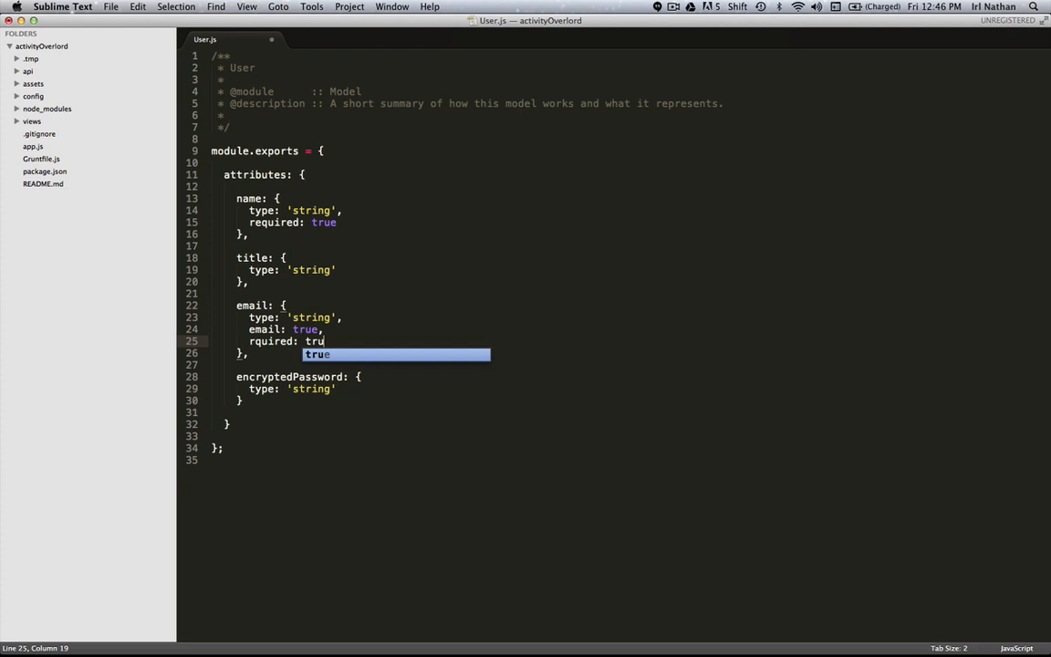
text(,)
key(Return)
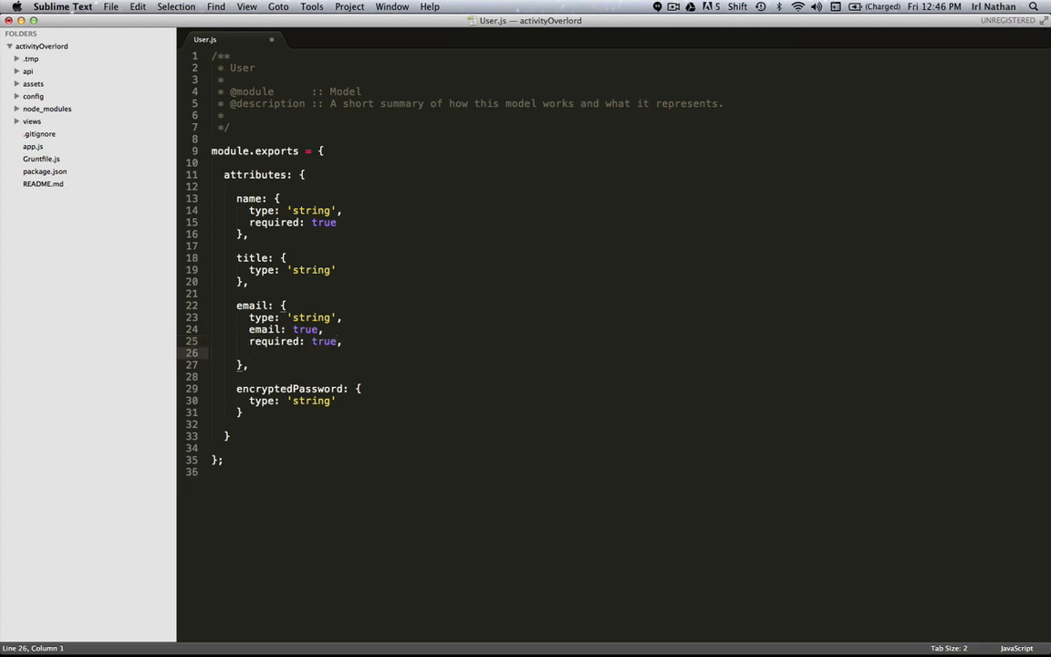
text(uniq)
text(ue: true)
key(super+s)
- Relift the Sails server in Terminal and return to Chrome
key(super+Tab)
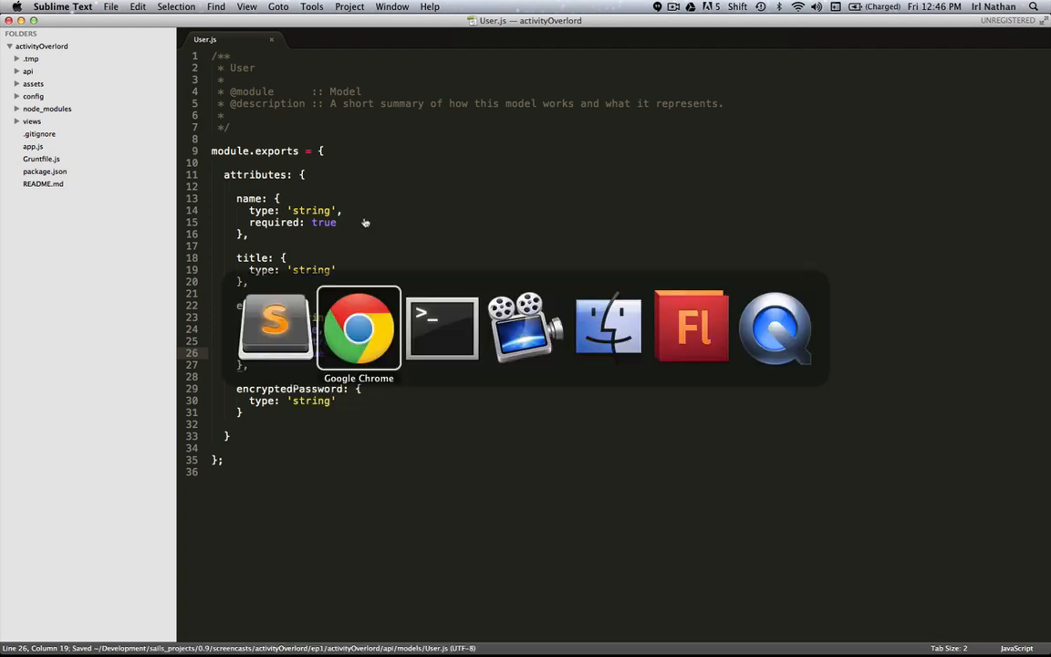
key(super+Tab)
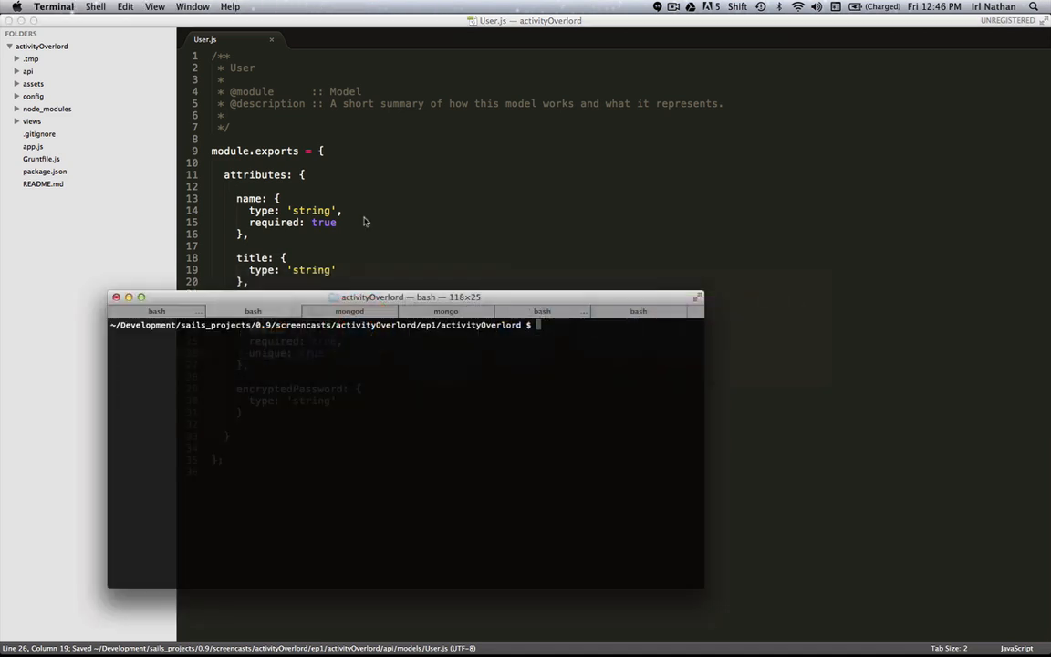
text(sails lift)
key(Return)
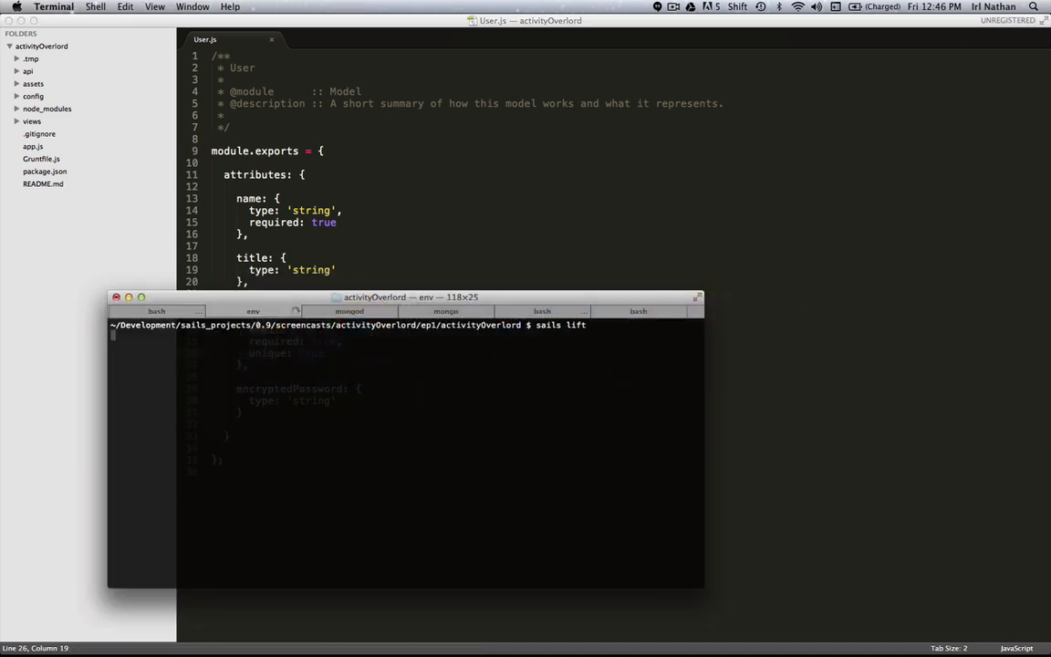
key(super+Tab)
key(super+Tab)
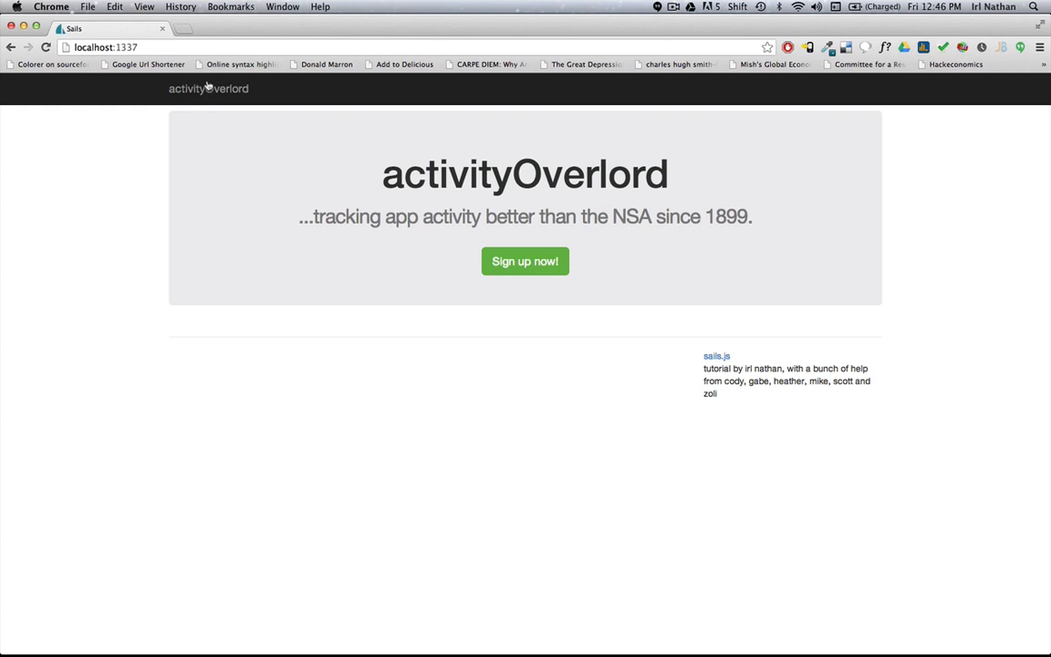
- Request /user/create?name=Irl Nathan without an email, producing a 500 validation error
click(199, 47)
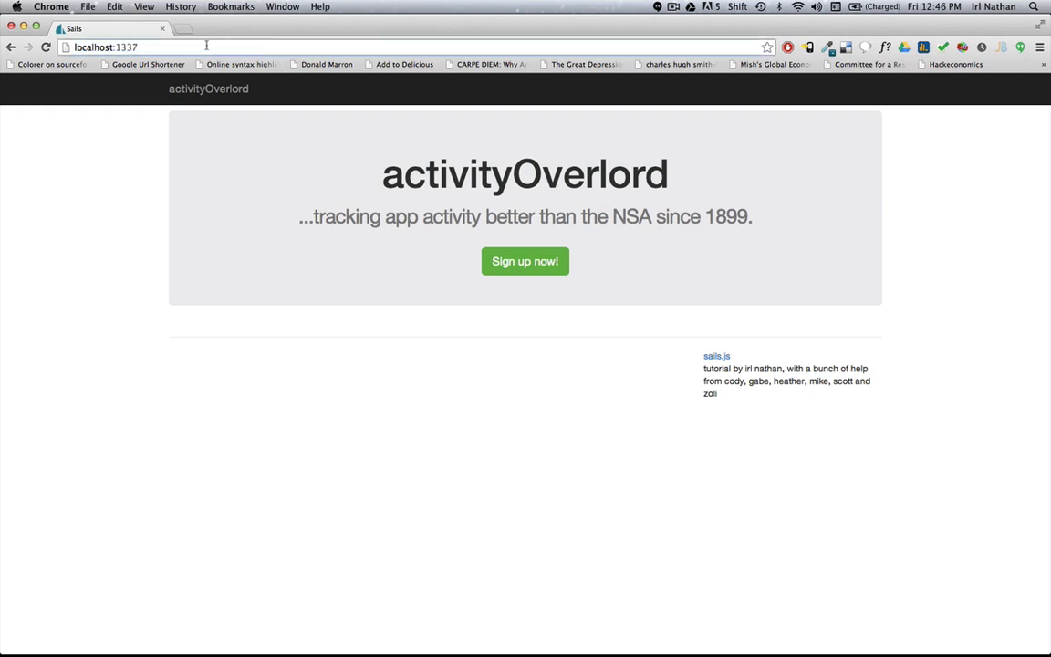
text(/)
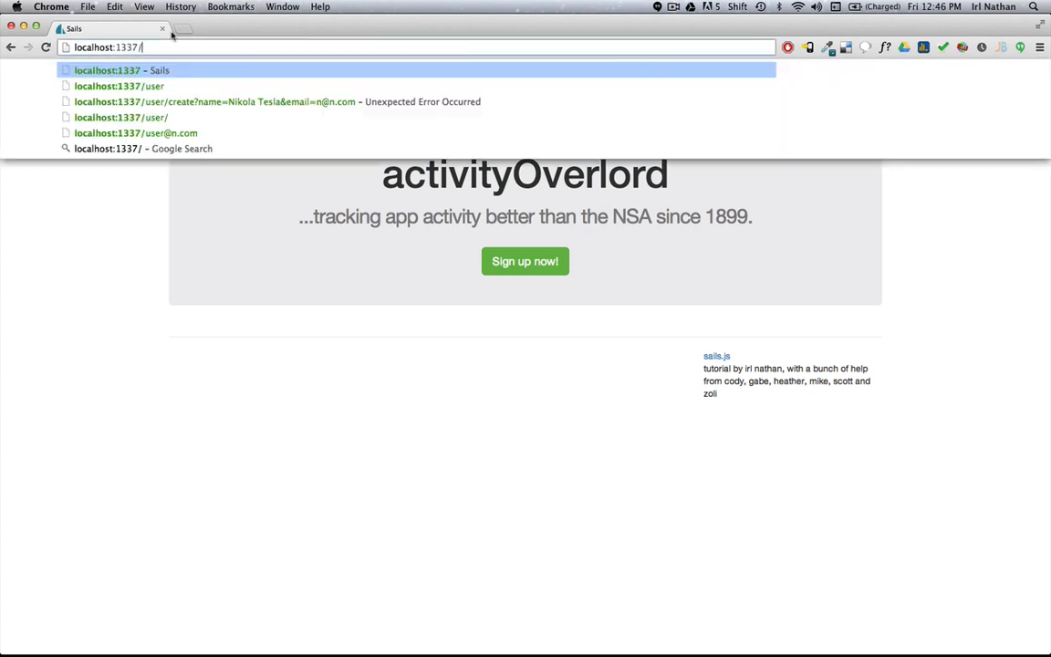
text(user/)
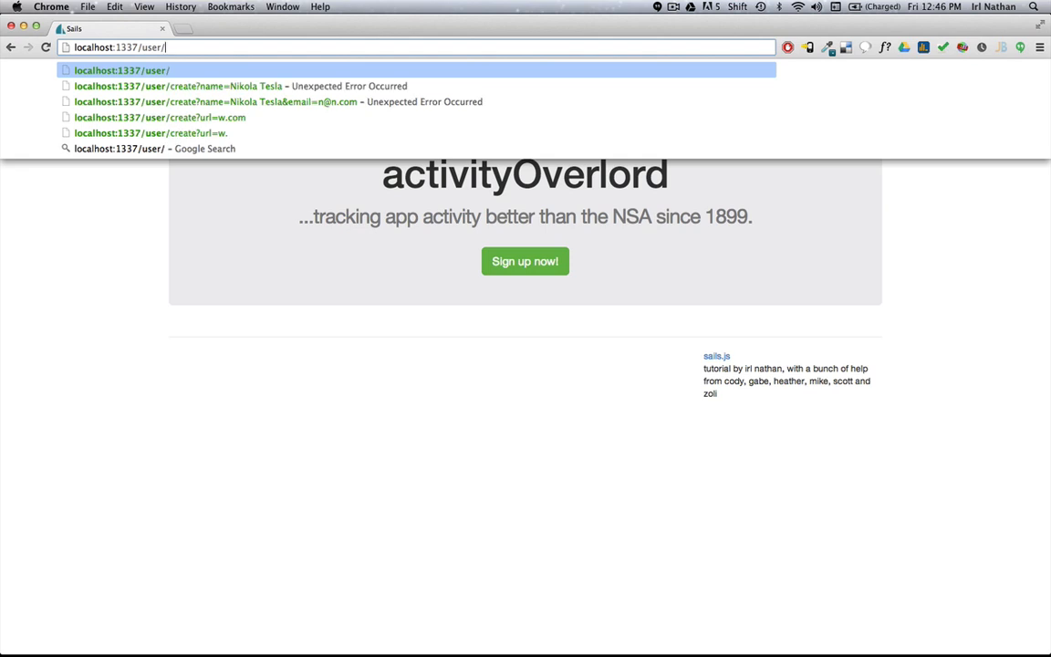
text(create?)
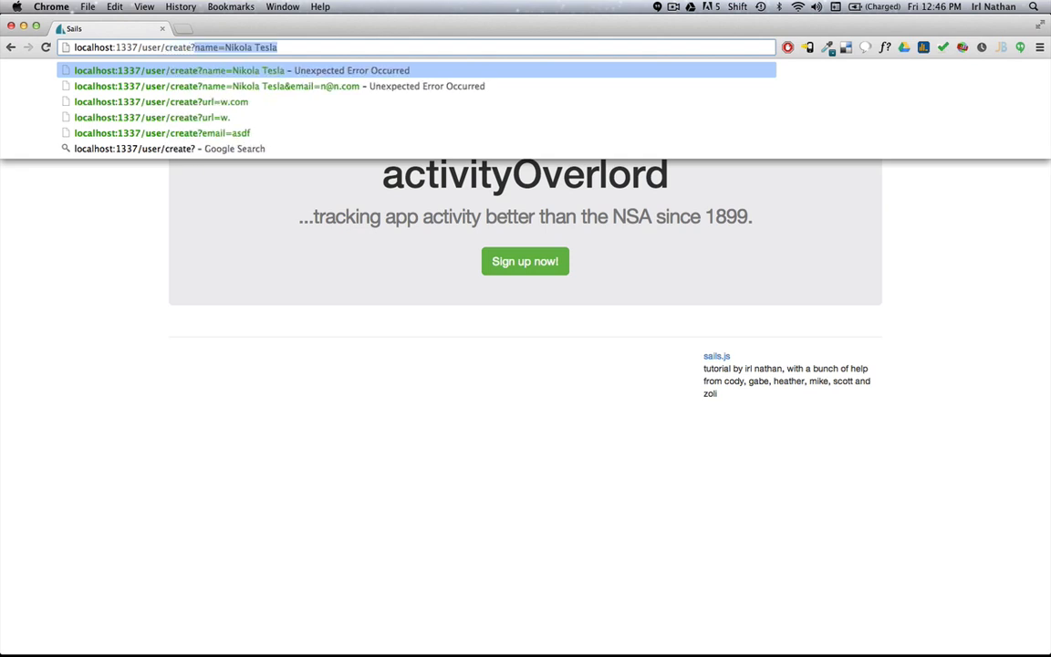
text(name=)
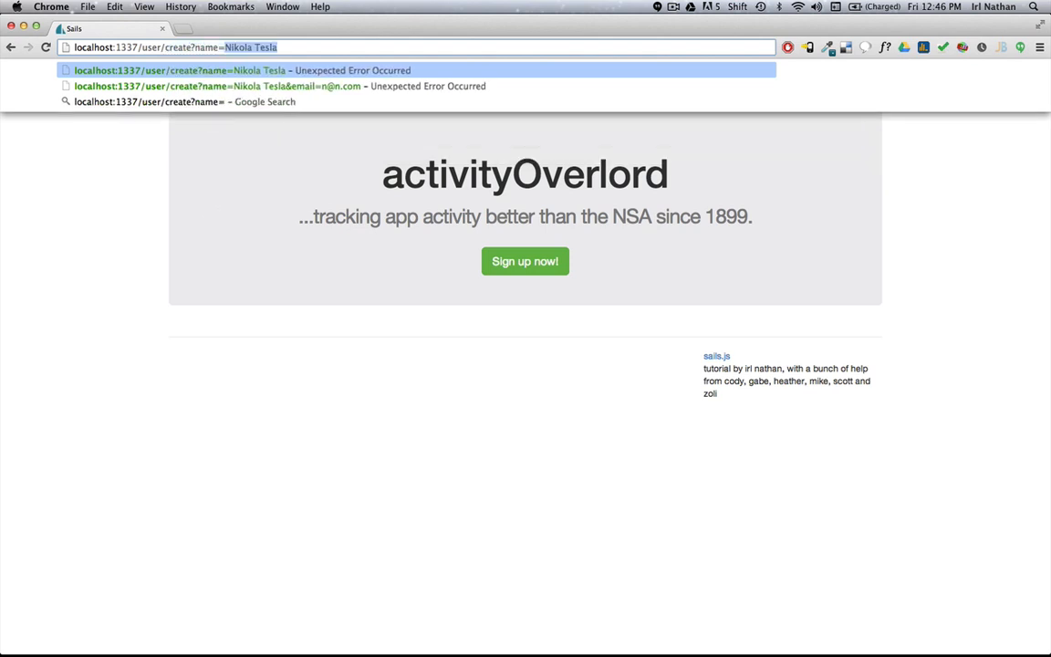
text(Irl Nathan)
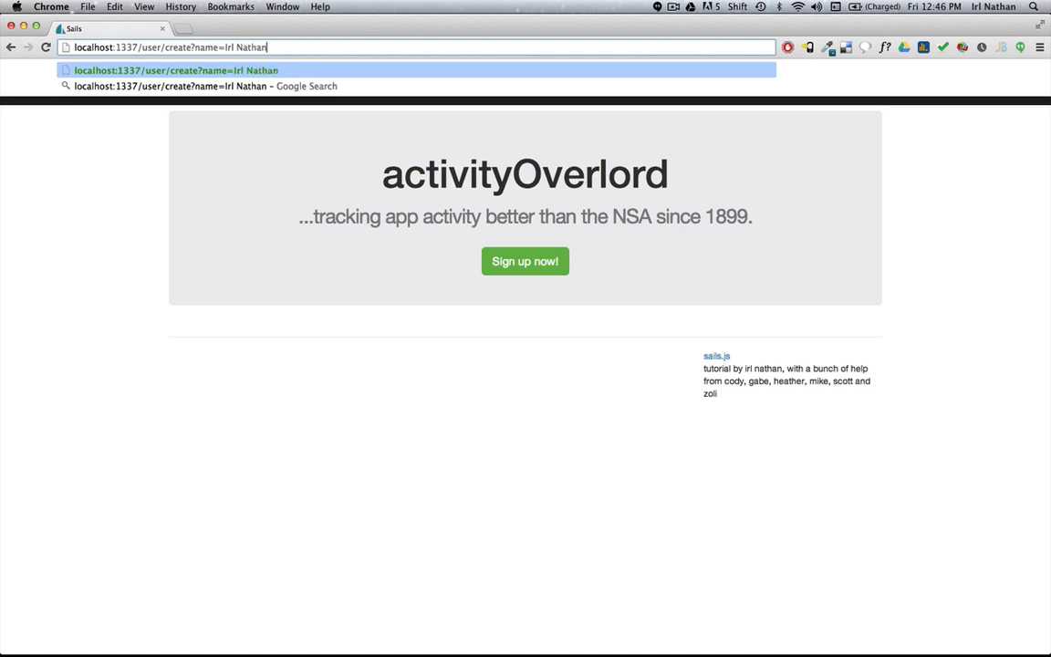
text(&)
key(BackSpace)
key(Return)
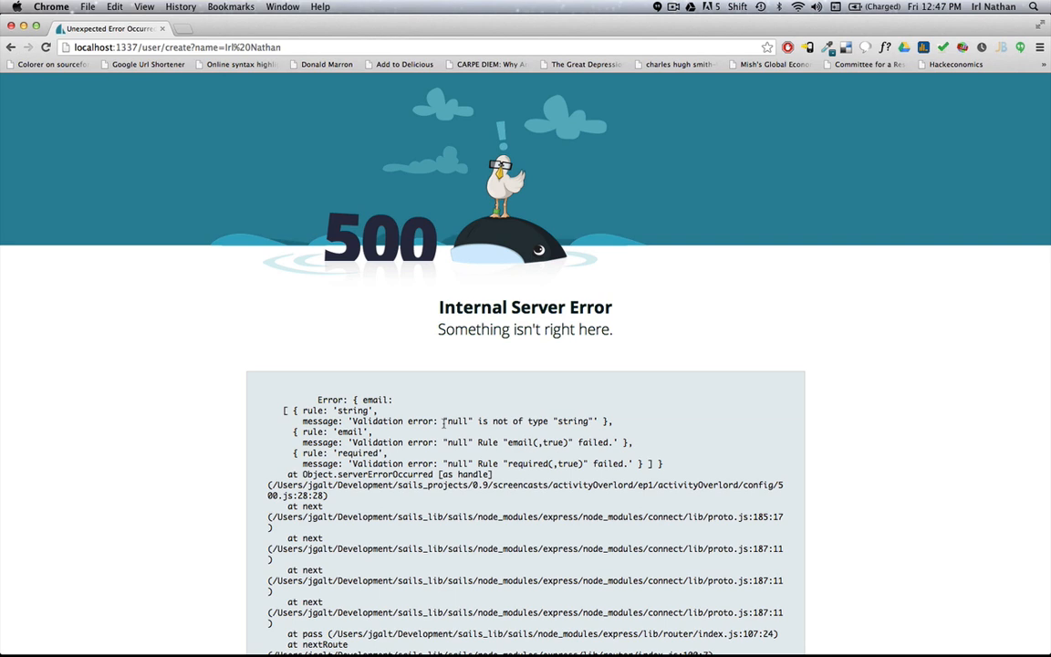
click(299, 48)
key(Right)
text(&)
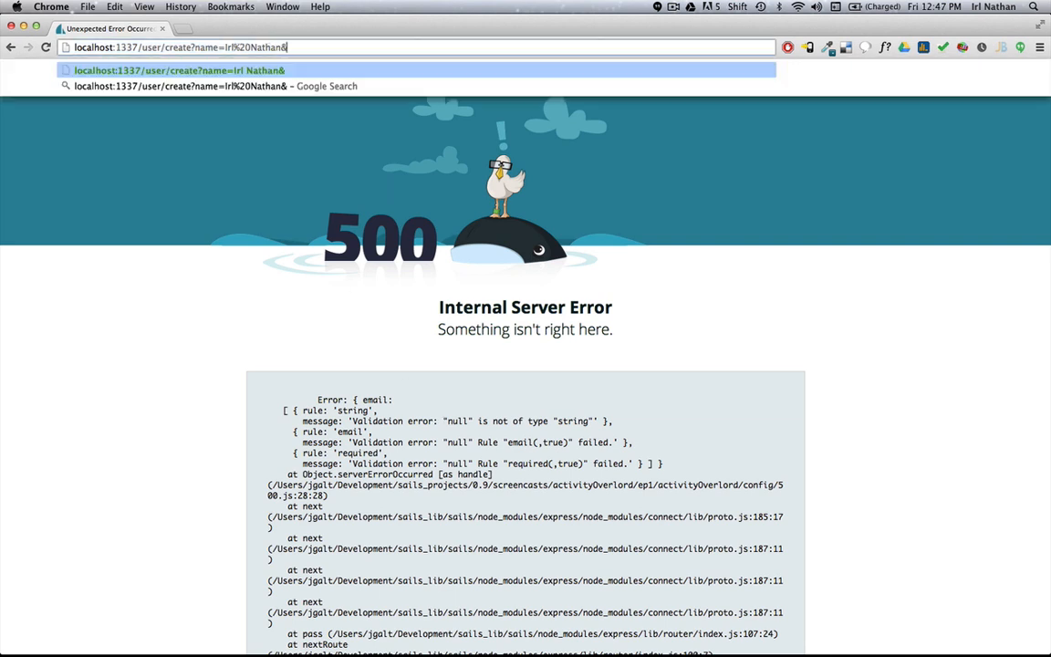
text(email=)
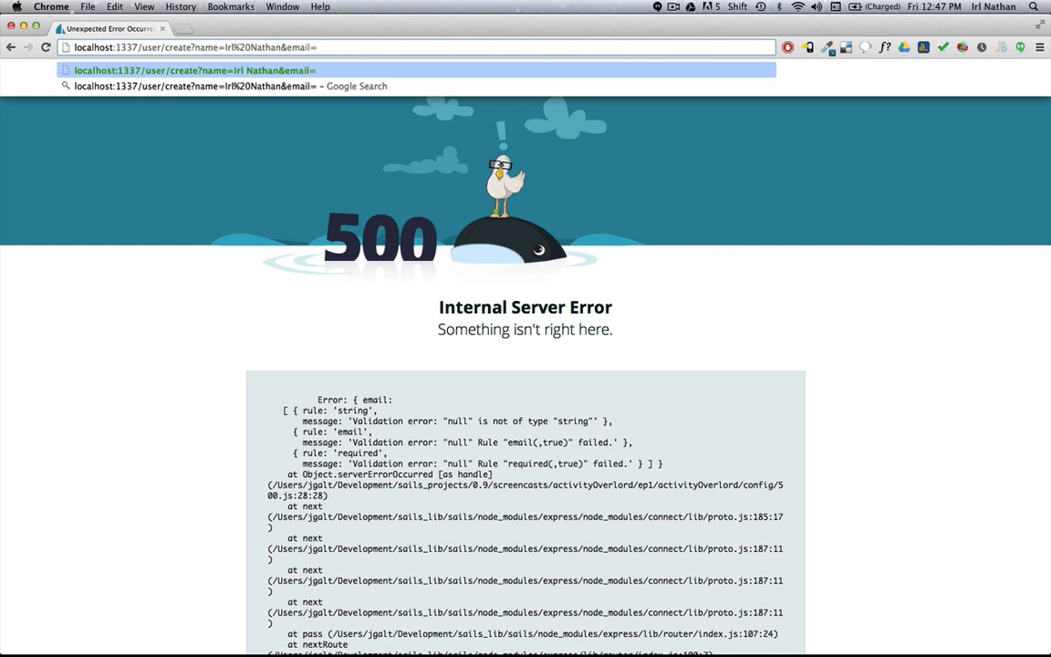
text(i@i.com)
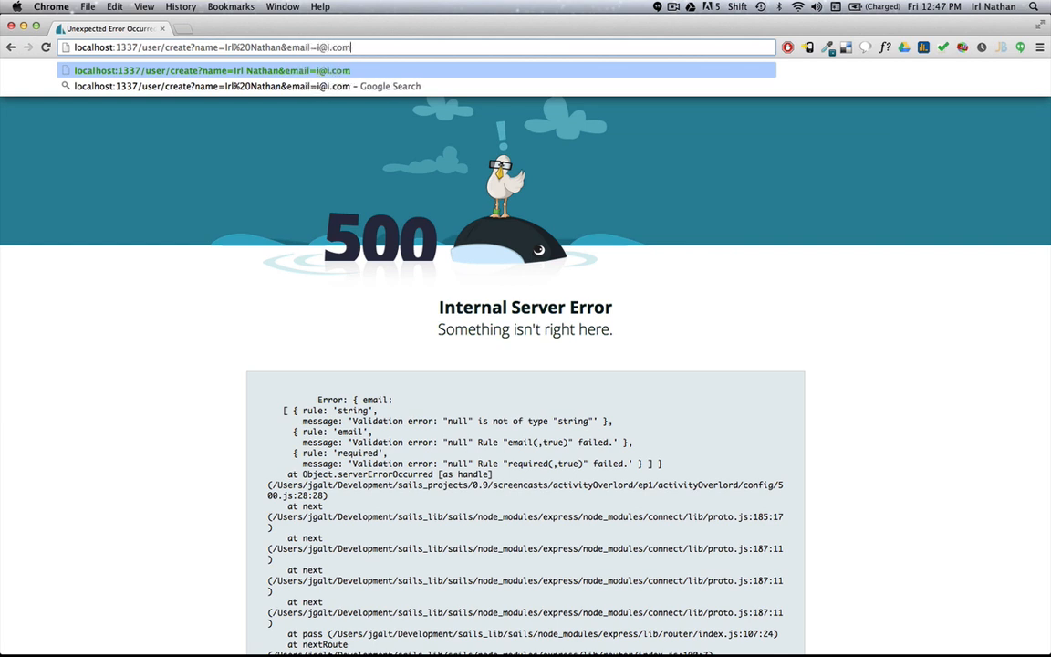
key(Return)
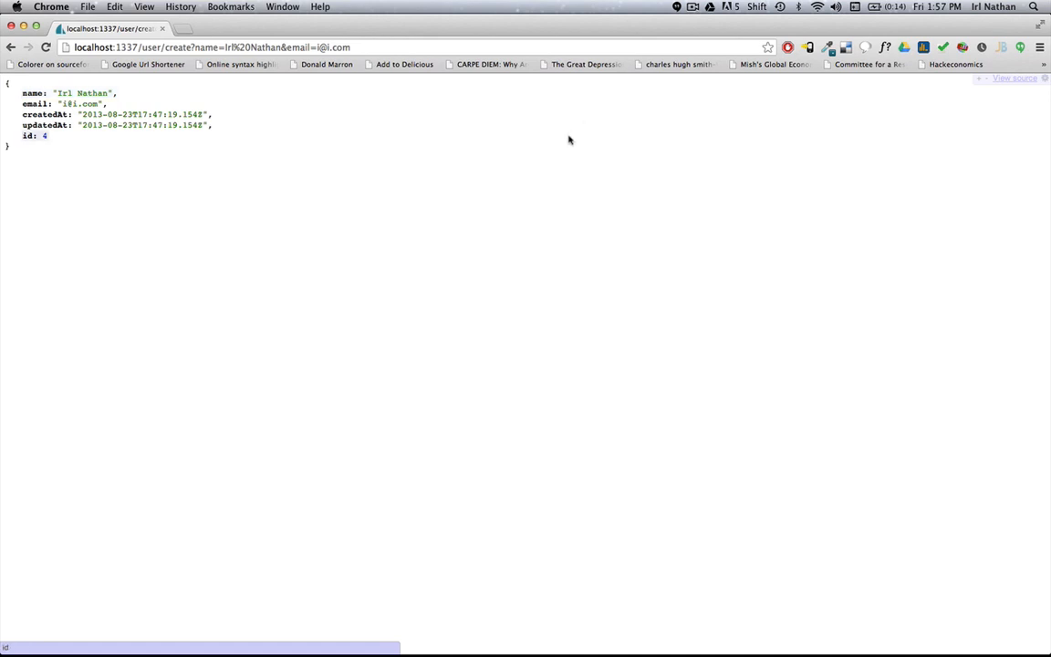
key(super+Tab)
key(Tab)
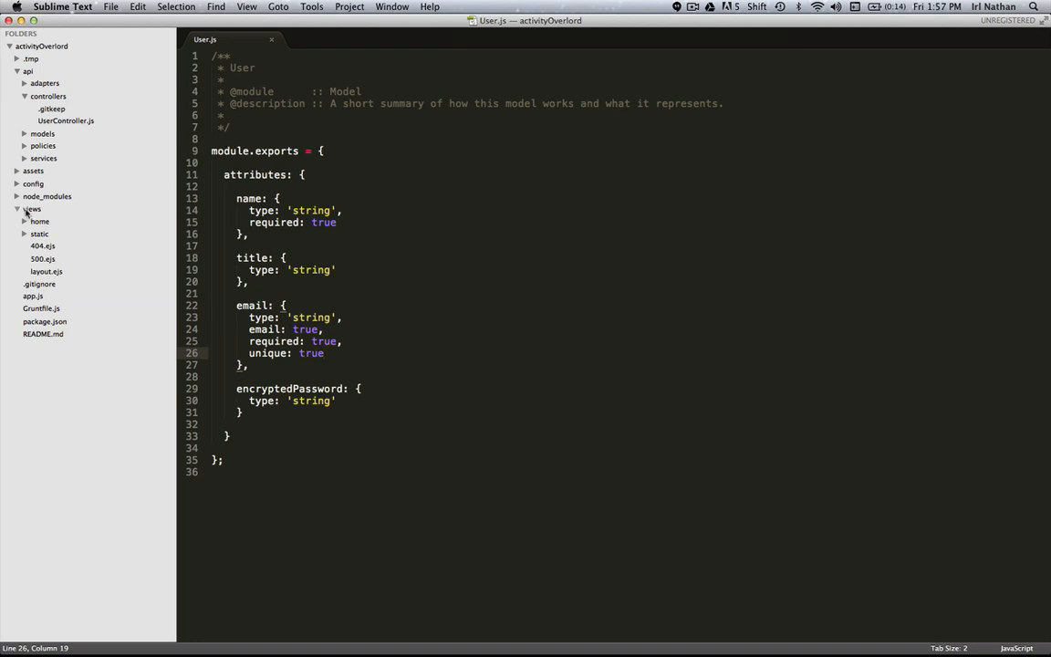
- Create a 'user' folder under views and start a new file inside it
right_click(27, 210)
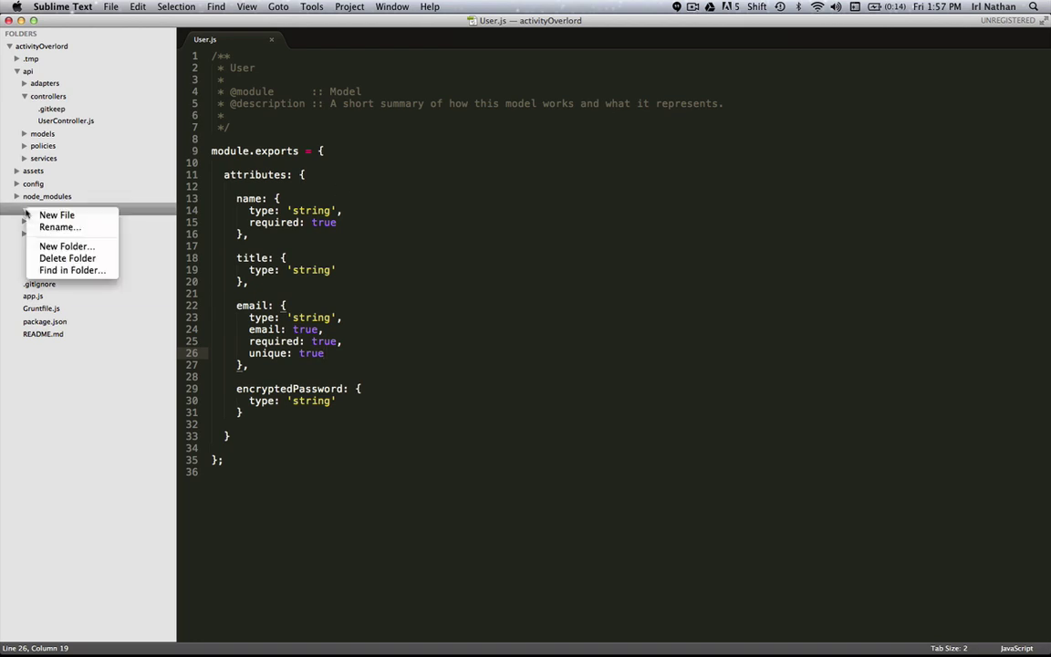
click(65, 247)
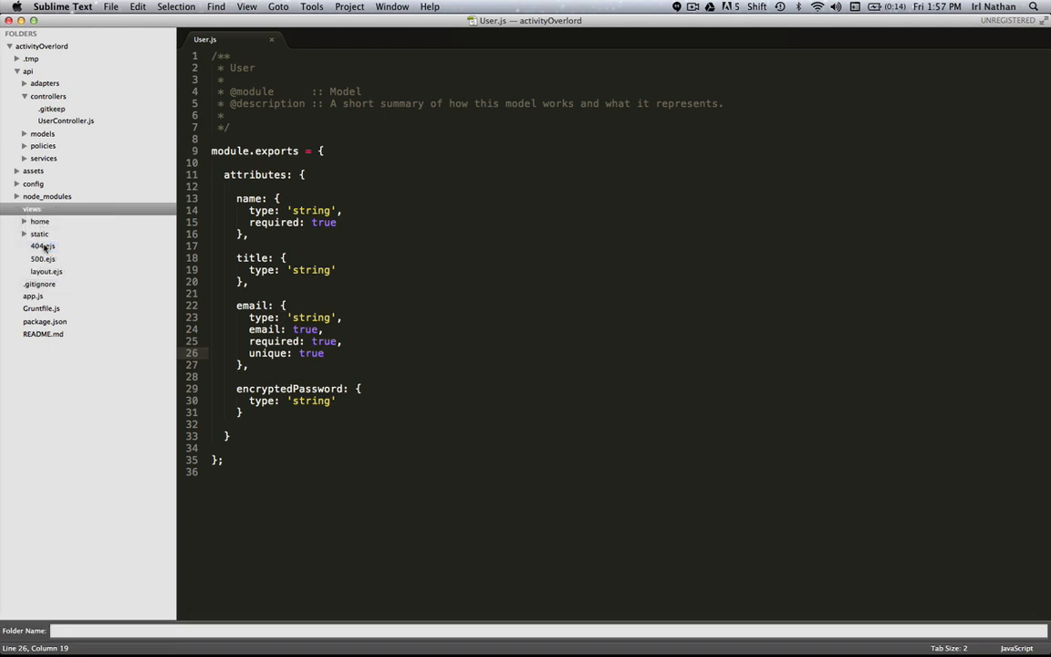
text(user)
key(Return)
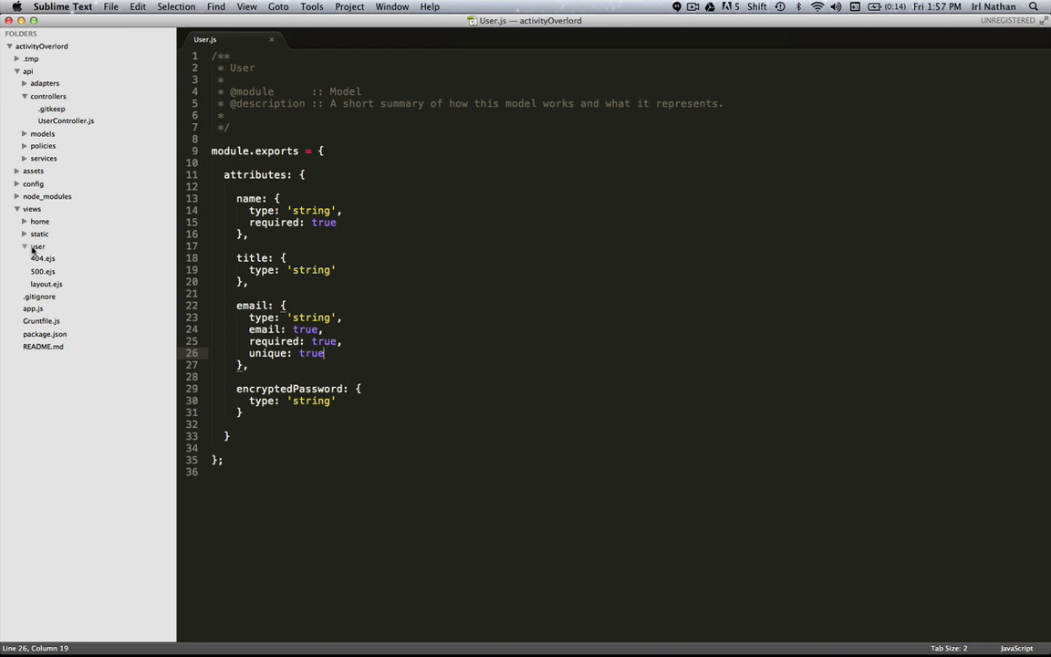
right_click(33, 249)
click(65, 252)
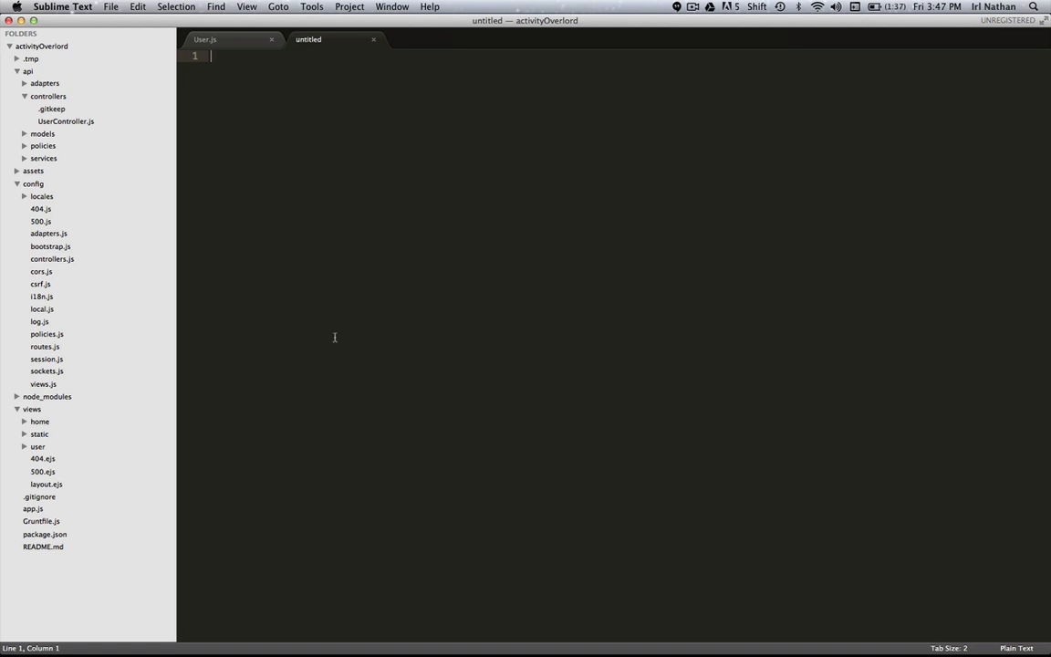
text(<)
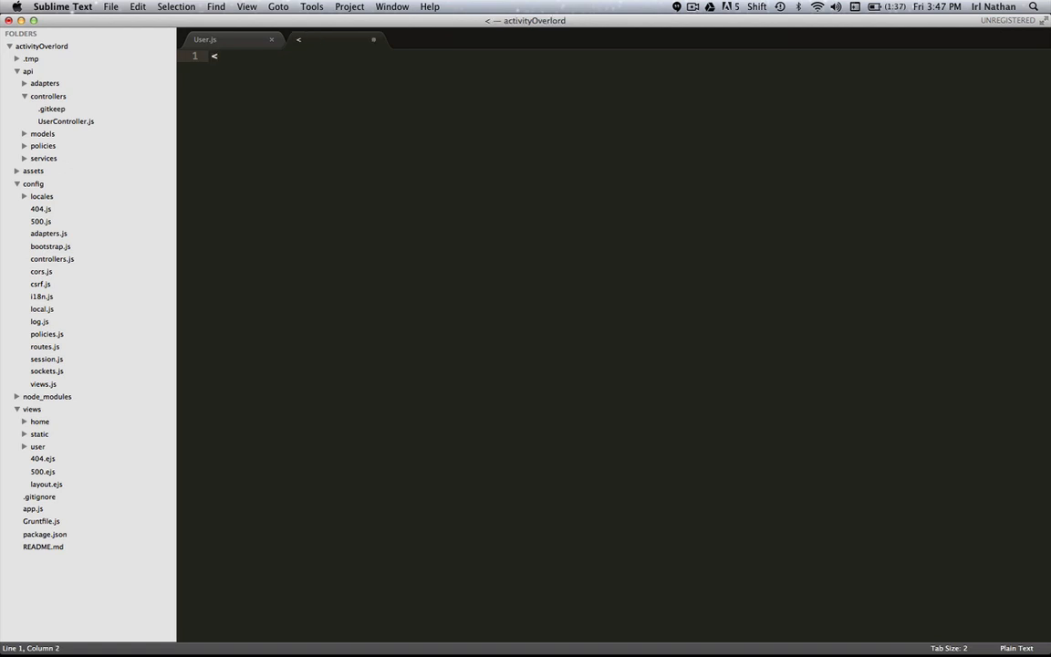
text(h1> )
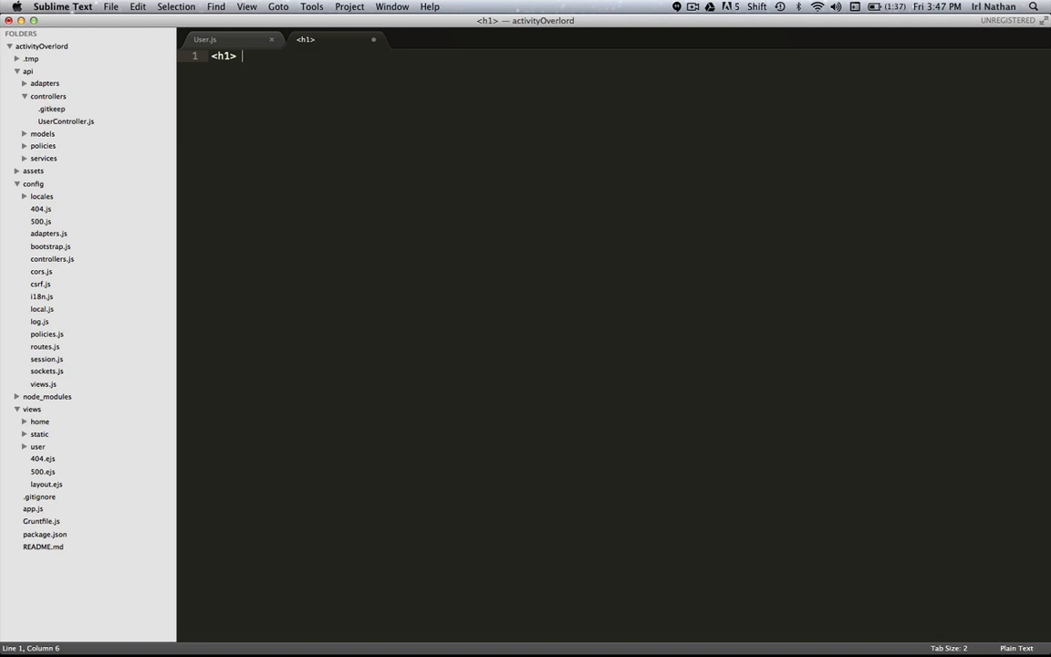
text(User Signup Form )
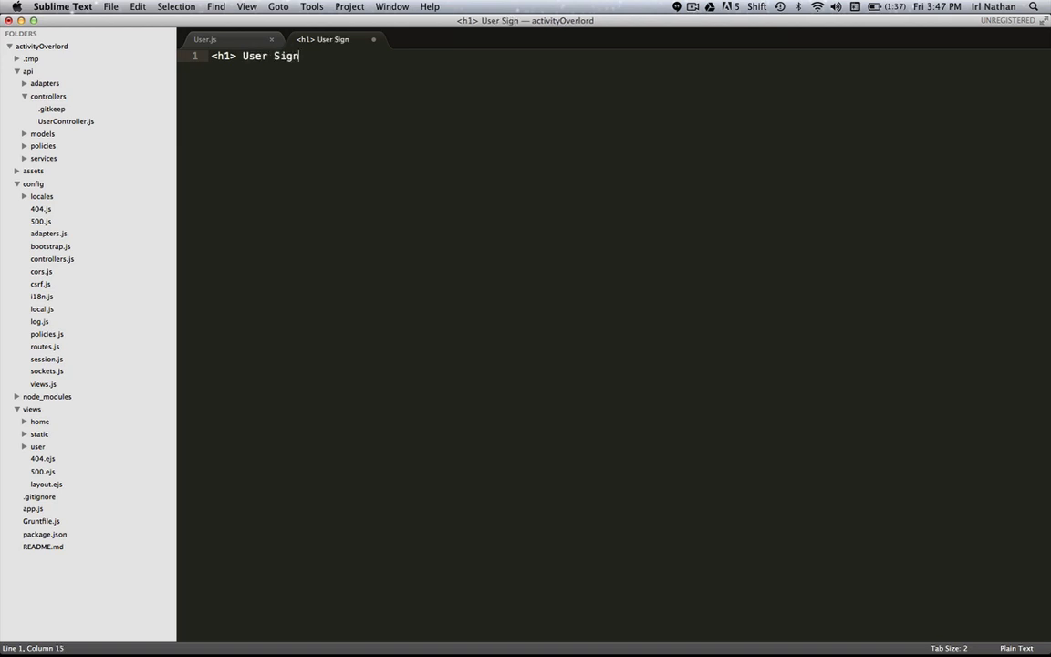
text(</h1>)
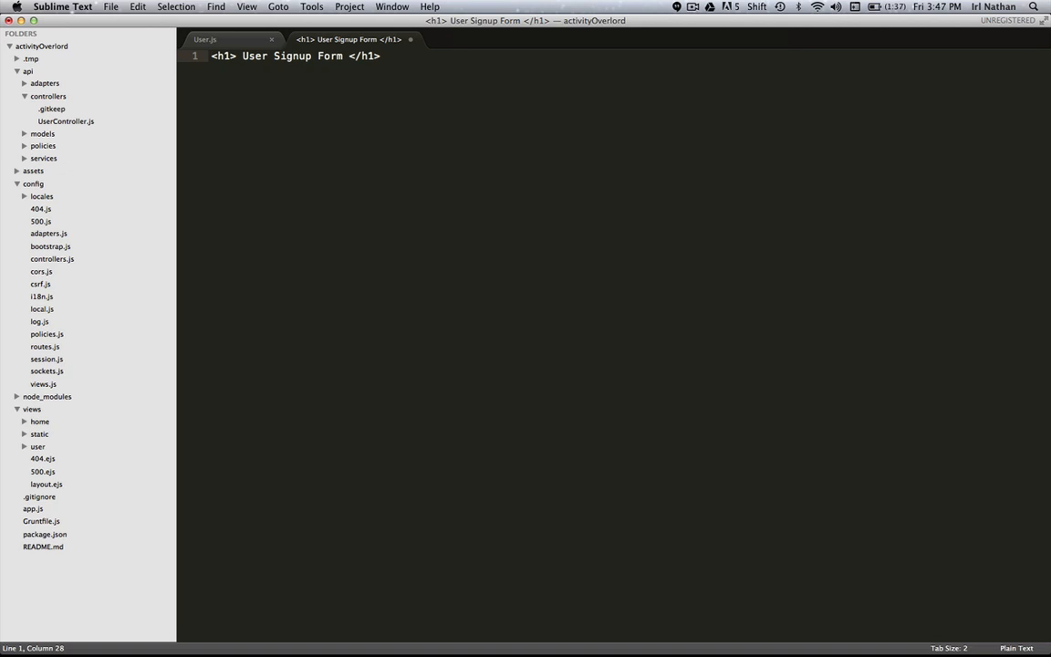
- Save the User Signup Form page as new.ejs in views/user
key(super+s)
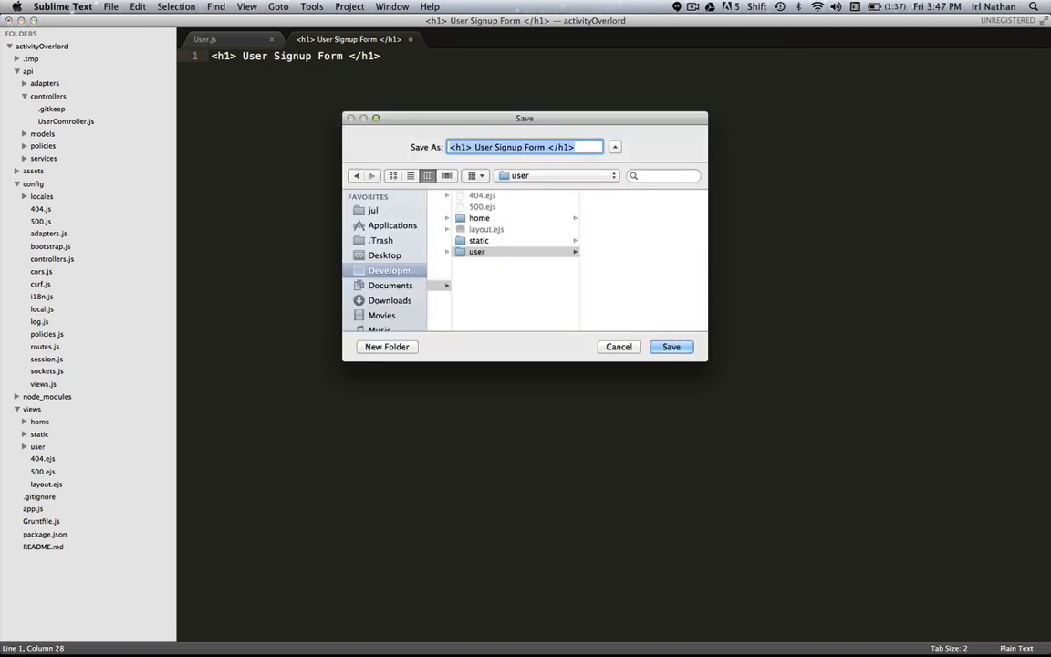
text(new.ejs)
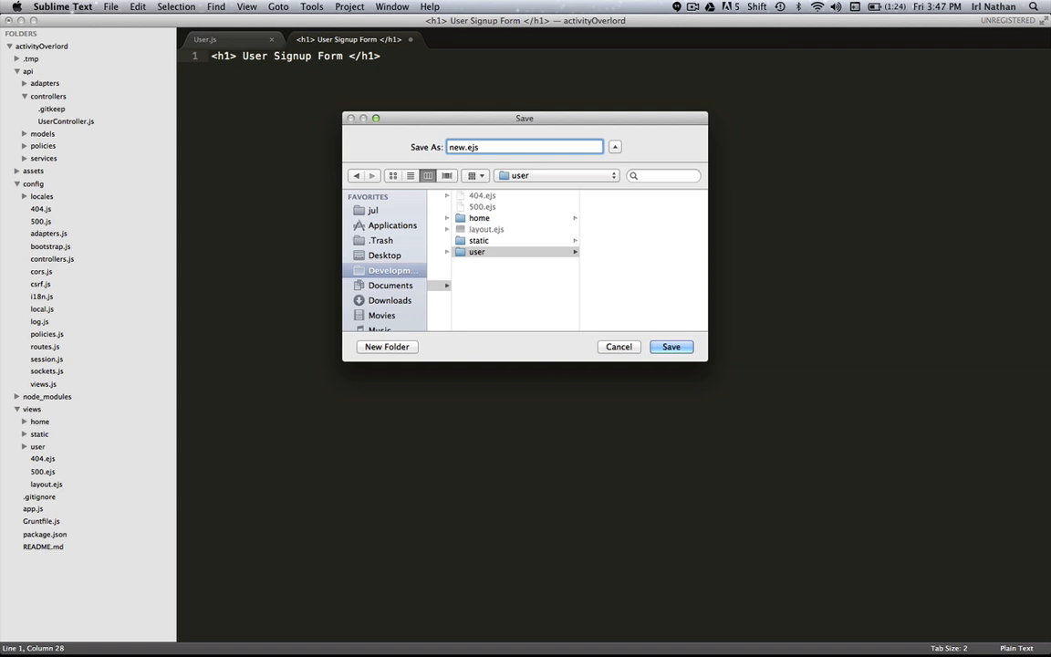
key(Return)
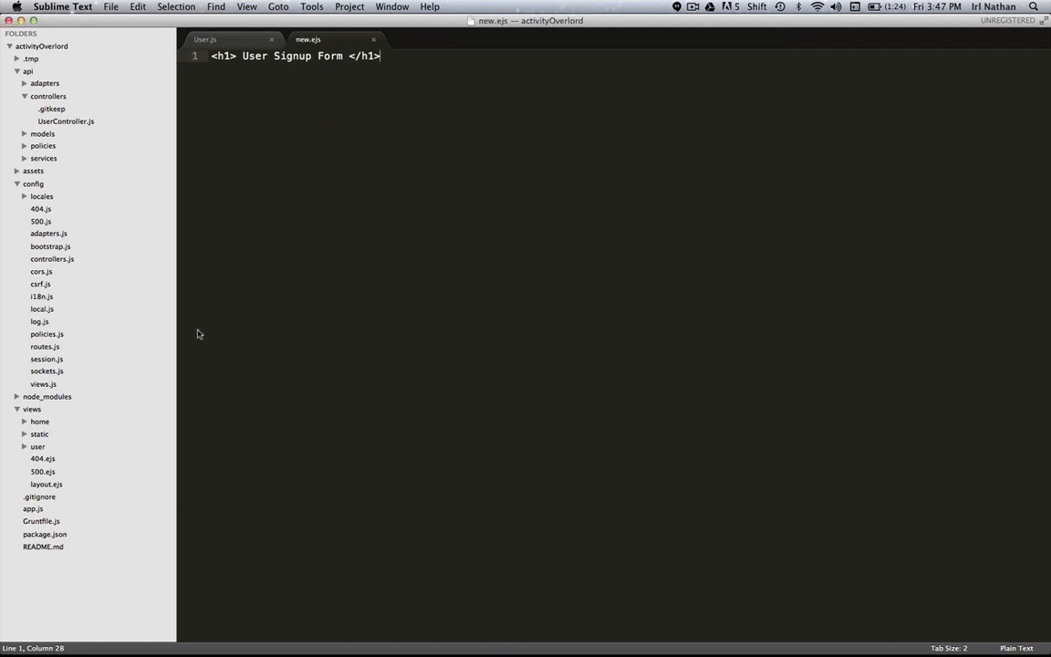
- Add a 'new': function (req, res) { res.view(); } action to UserController.js and save it
click(87, 113)
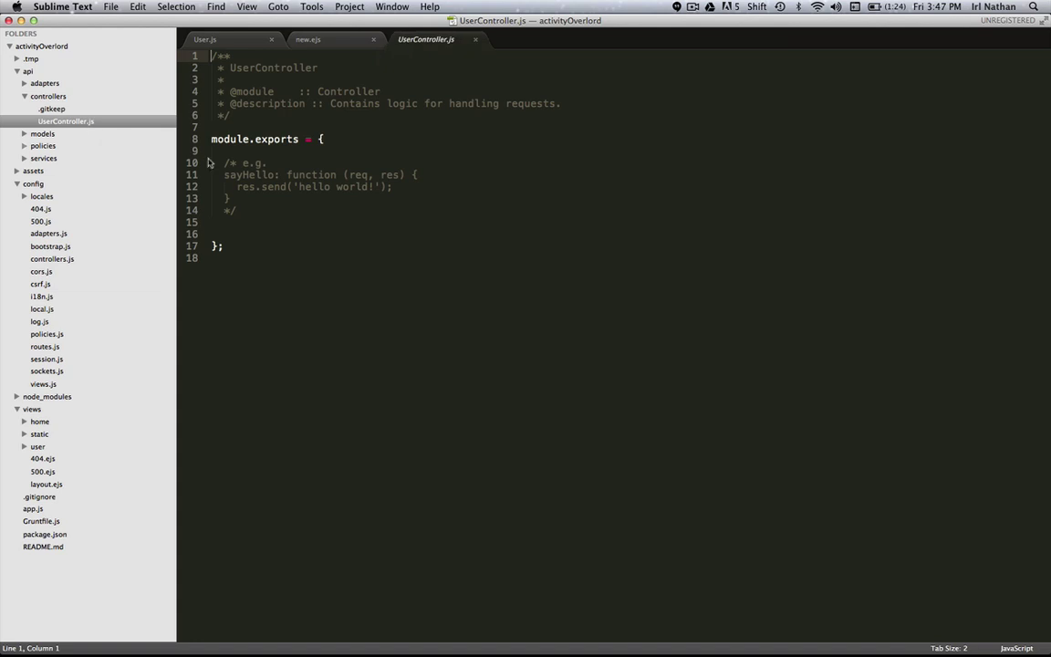
click(254, 210)
key(Return)
key(Return)
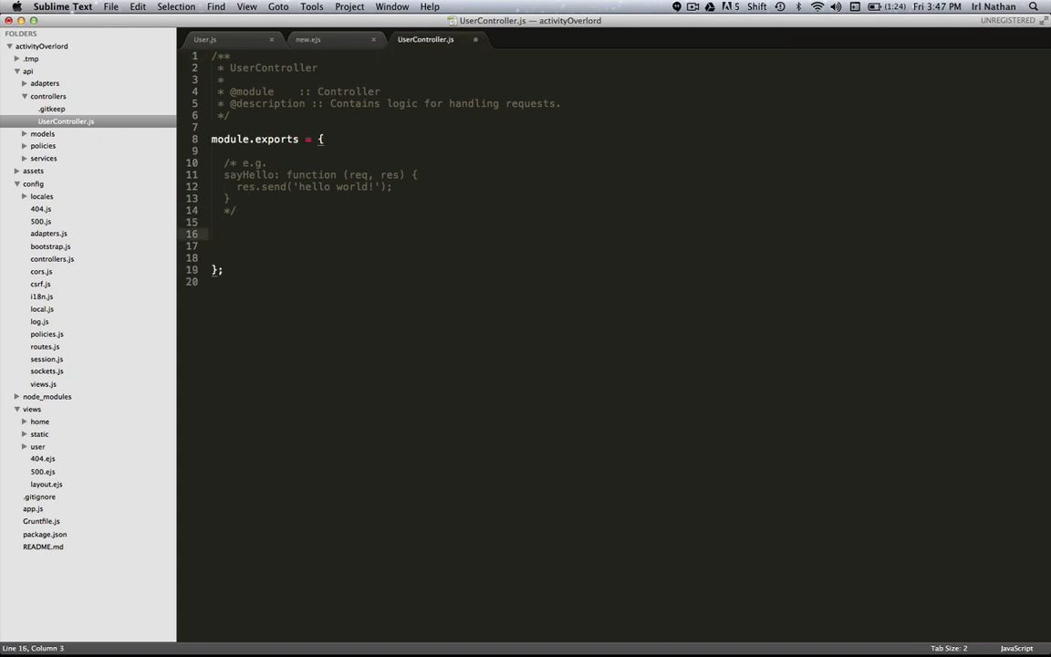
text('new')
text(: functio)
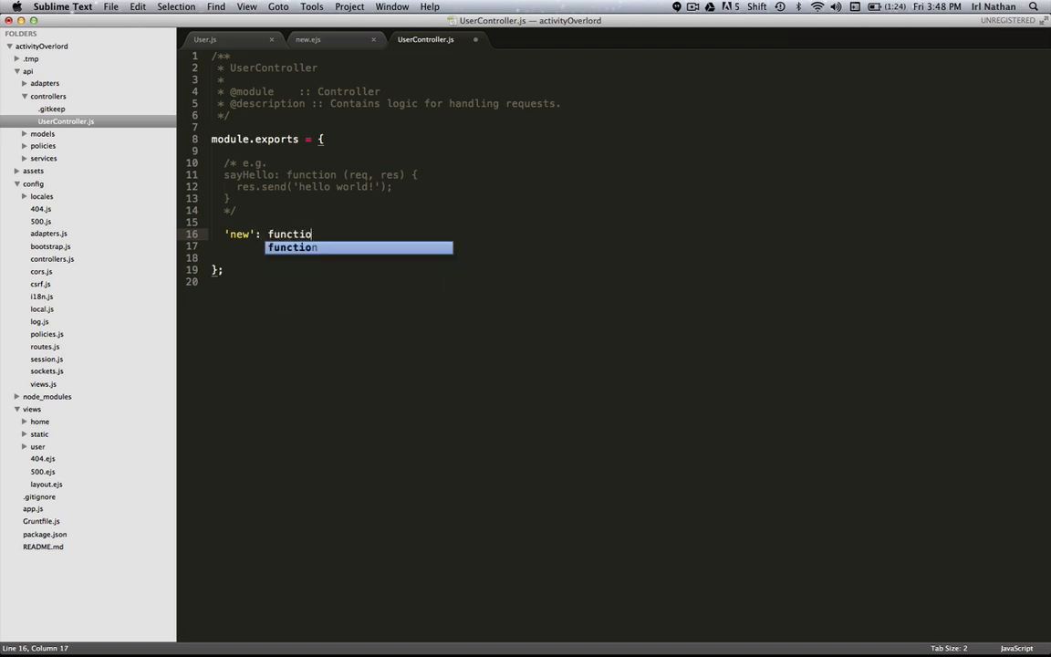
text(n (req)
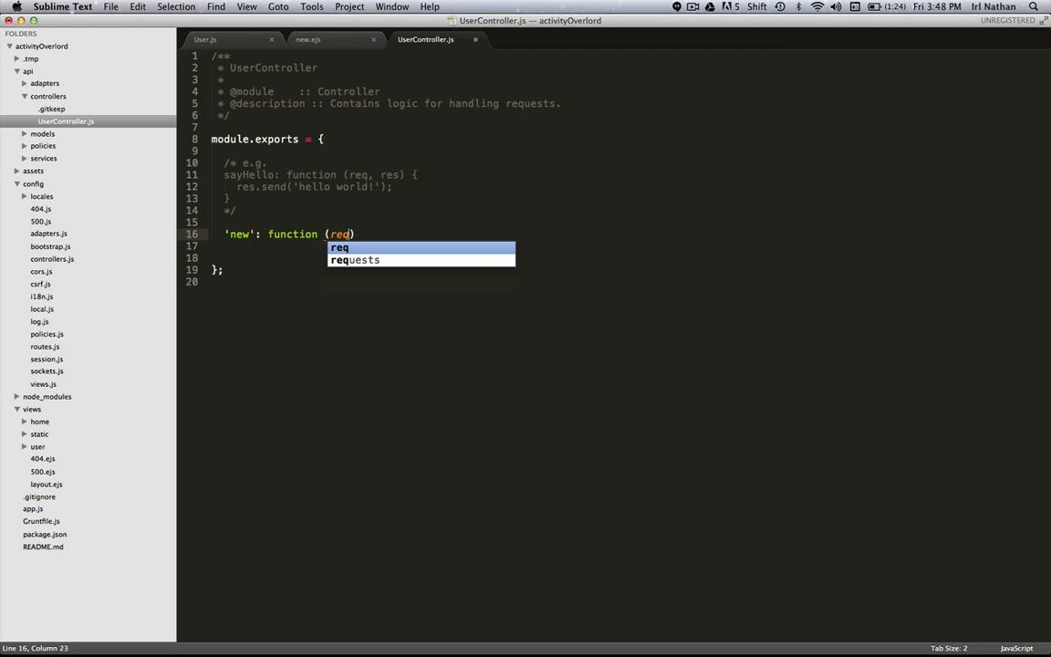
text(, res))
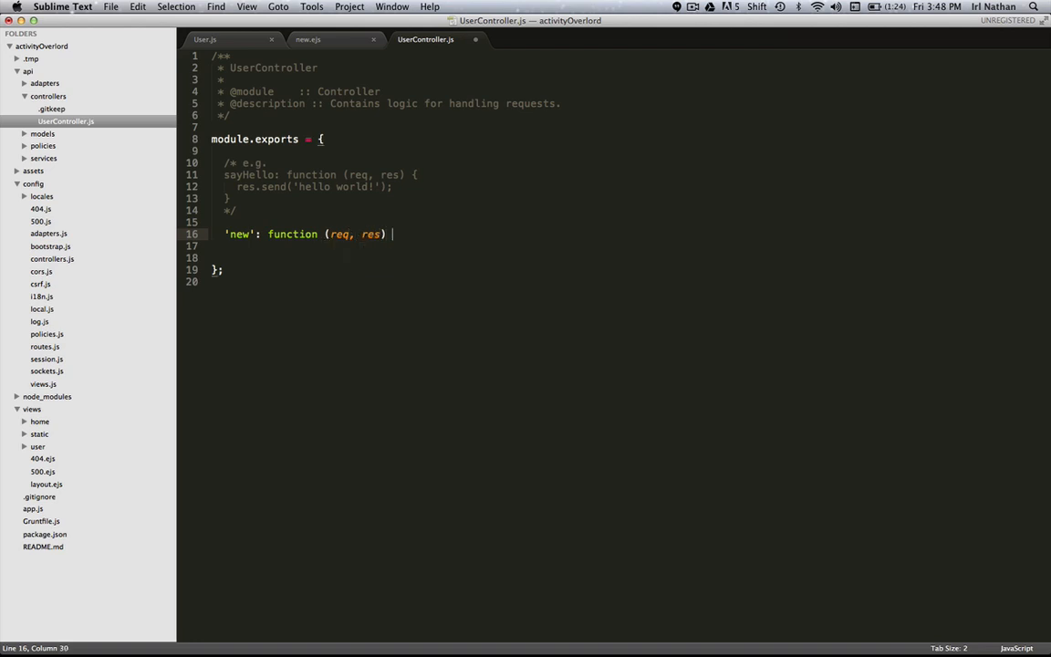
text( {)
key(Return)
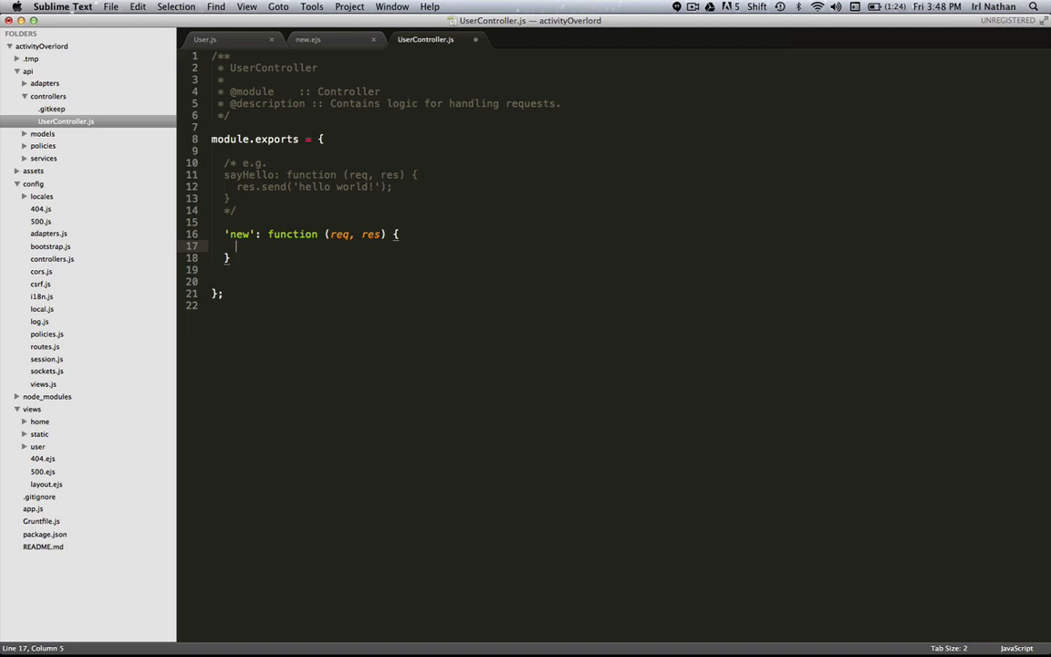
text(res)
text(.view)
text(();)
click(281, 234)
key(super+s)
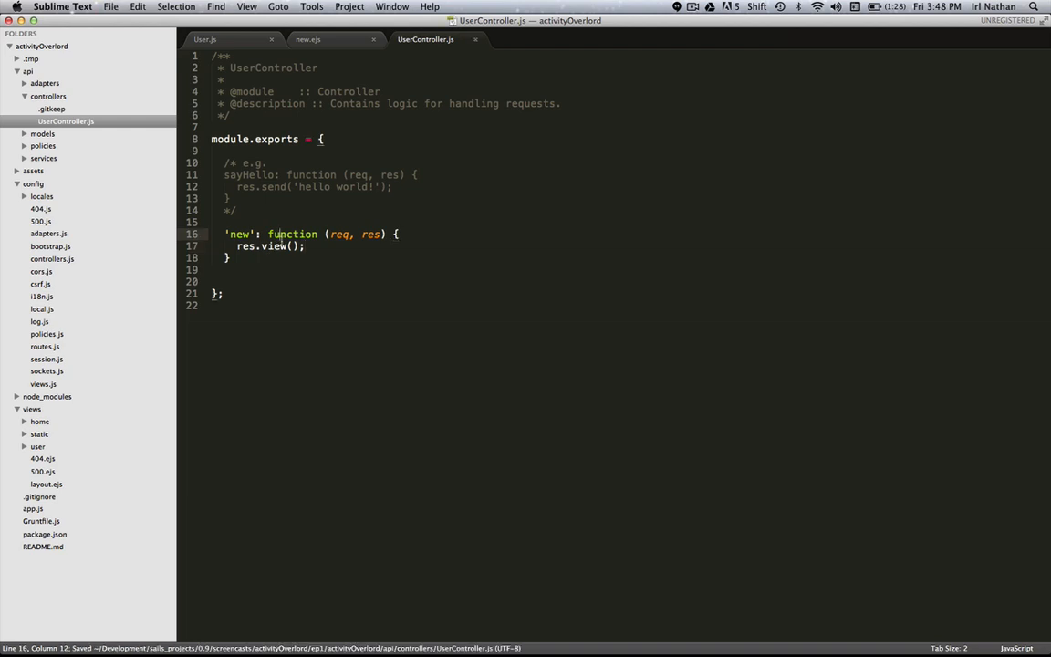
- Stop the running Sails server in Terminal and relaunch it with sails lift
key(super+Tab)
key(Tab)
key(Tab)
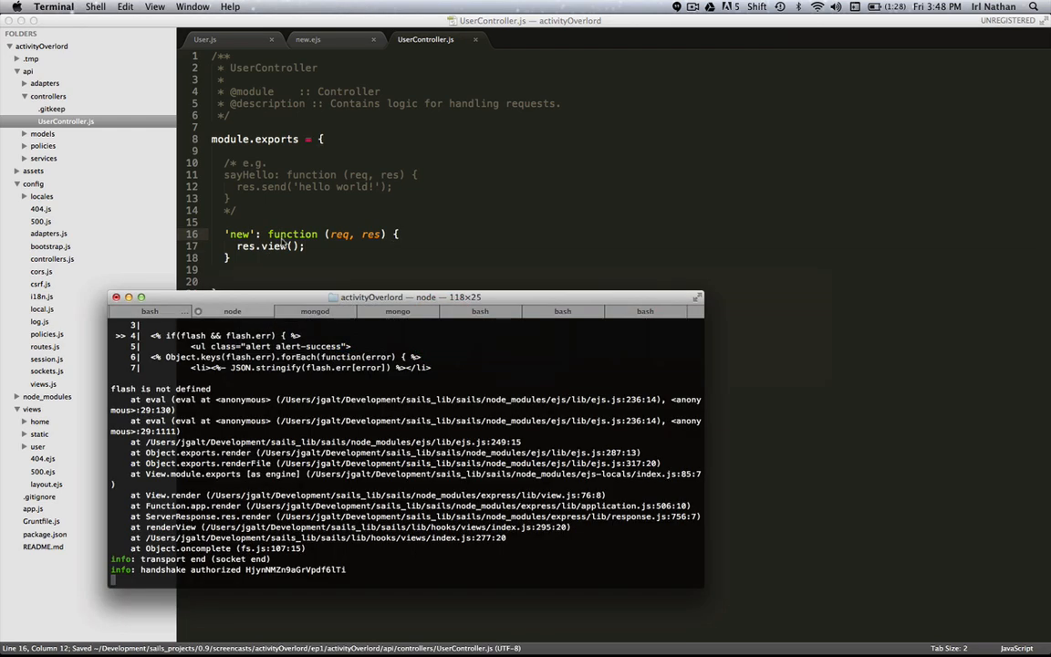
key(ctrl+c)
text(sails lift)
key(Return)
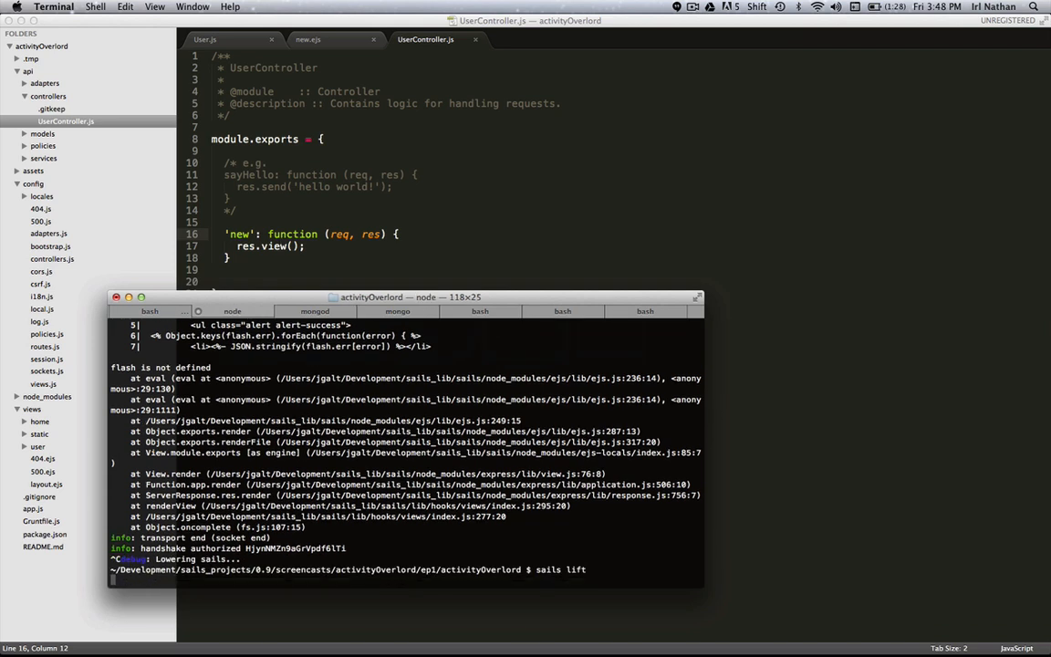
key(super+Tab)
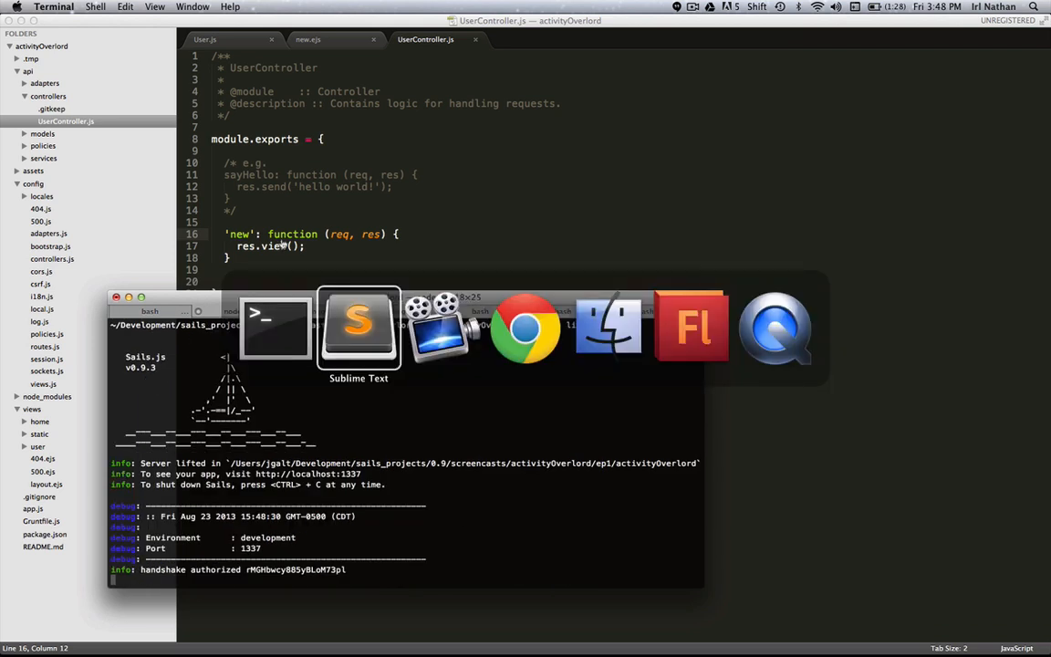
- Load localhost:1337 in Chrome and follow Sign up now! to the User Signup Form at /user/new
key(Tab)
key(Tab)
drag(141, 47, 350, 47)
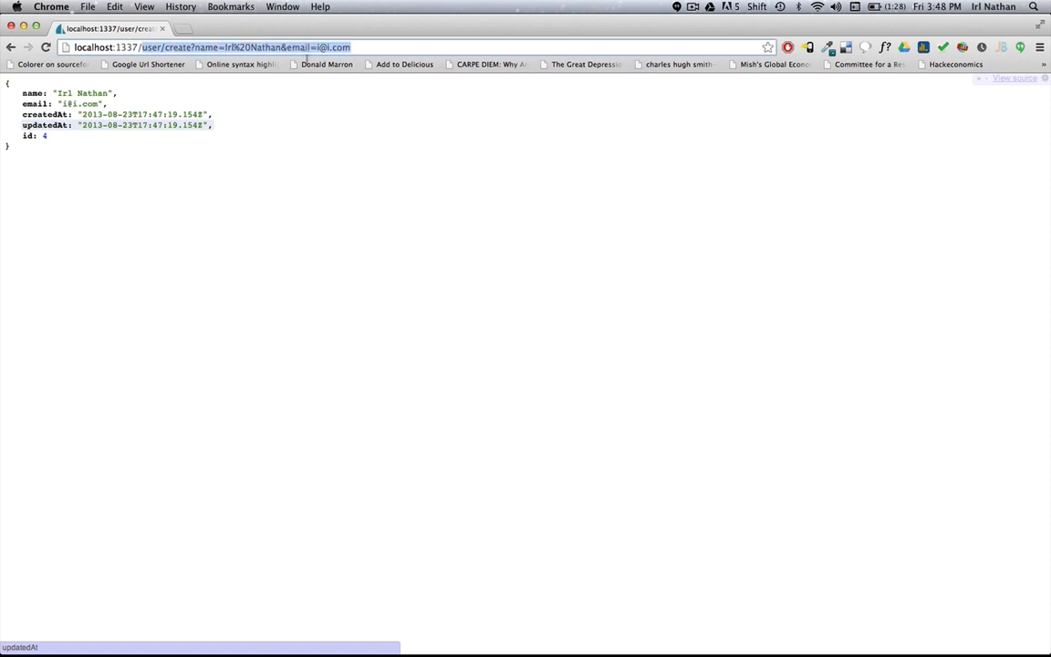
key(BackSpace)
key(Return)
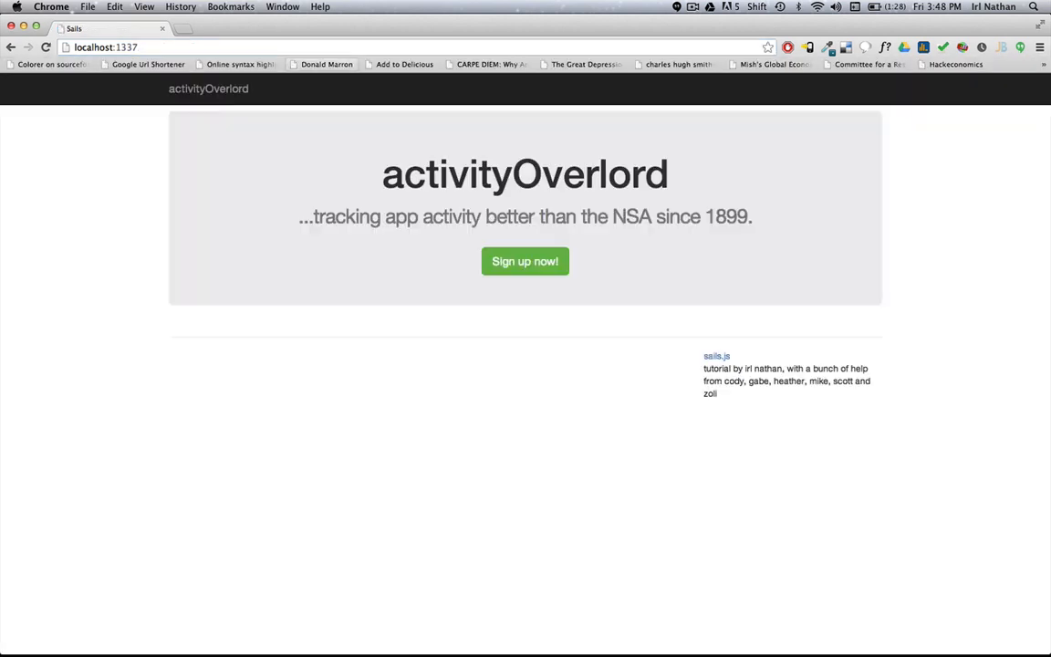
click(511, 261)
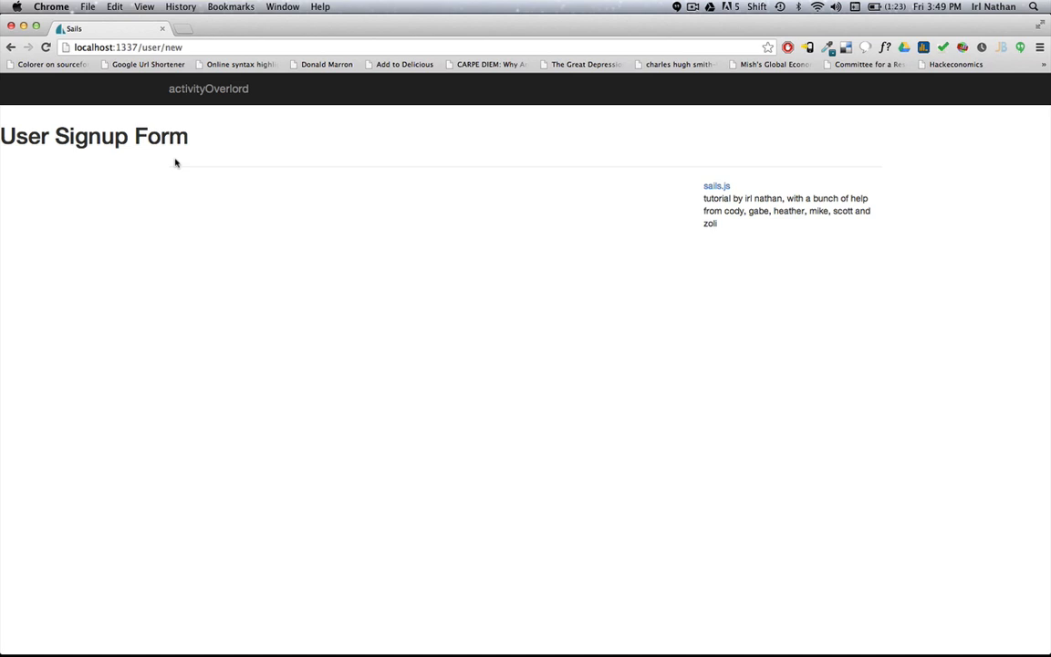
key(super+Tab)
key(super+Tab)
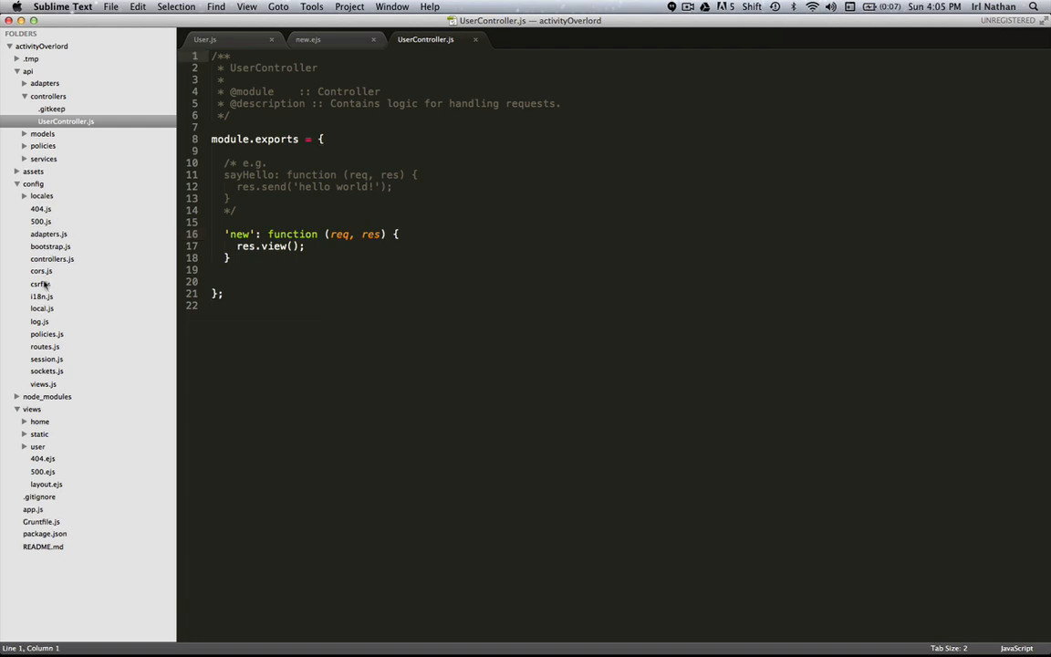
- Open config/routes.js and look over its module.exports.routes definitions
click(46, 349)
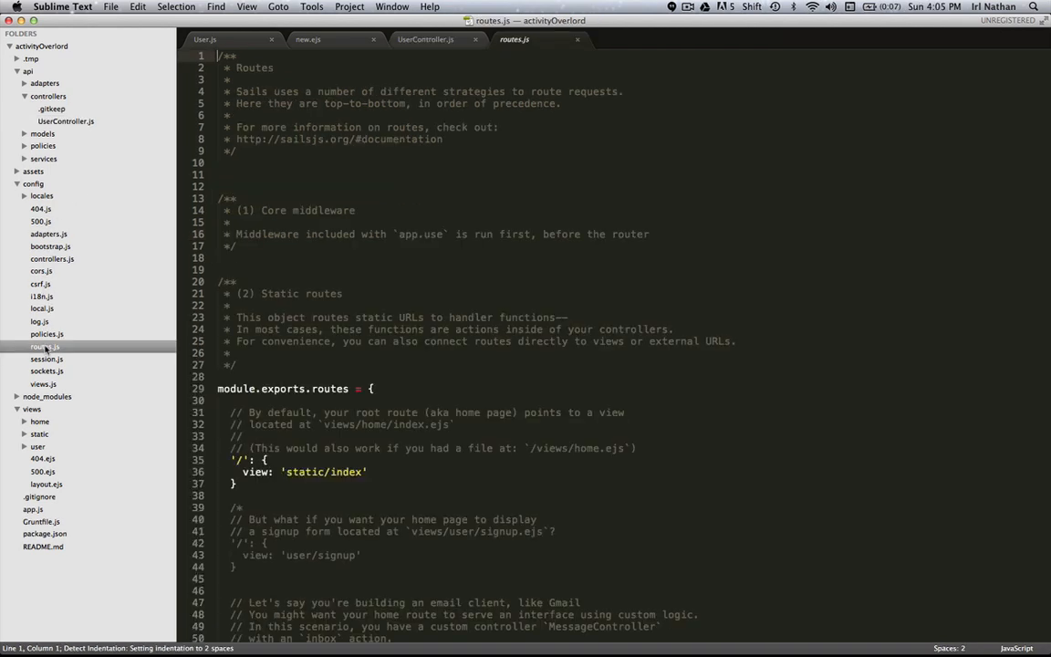
scroll(279, 337, down, 10)
scroll(280, 338, up, 8)
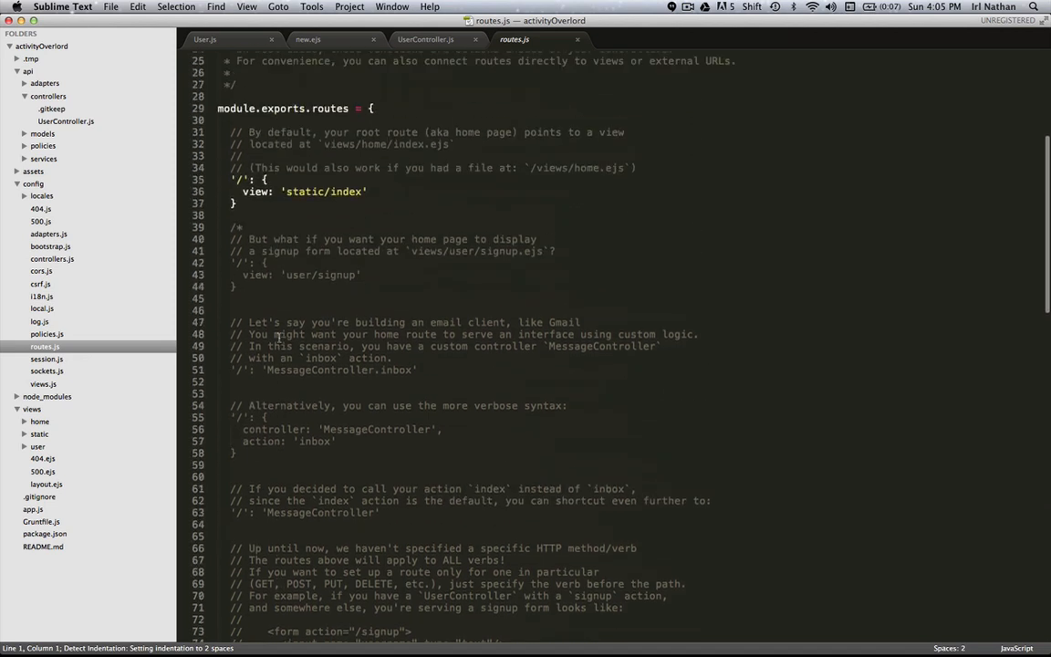
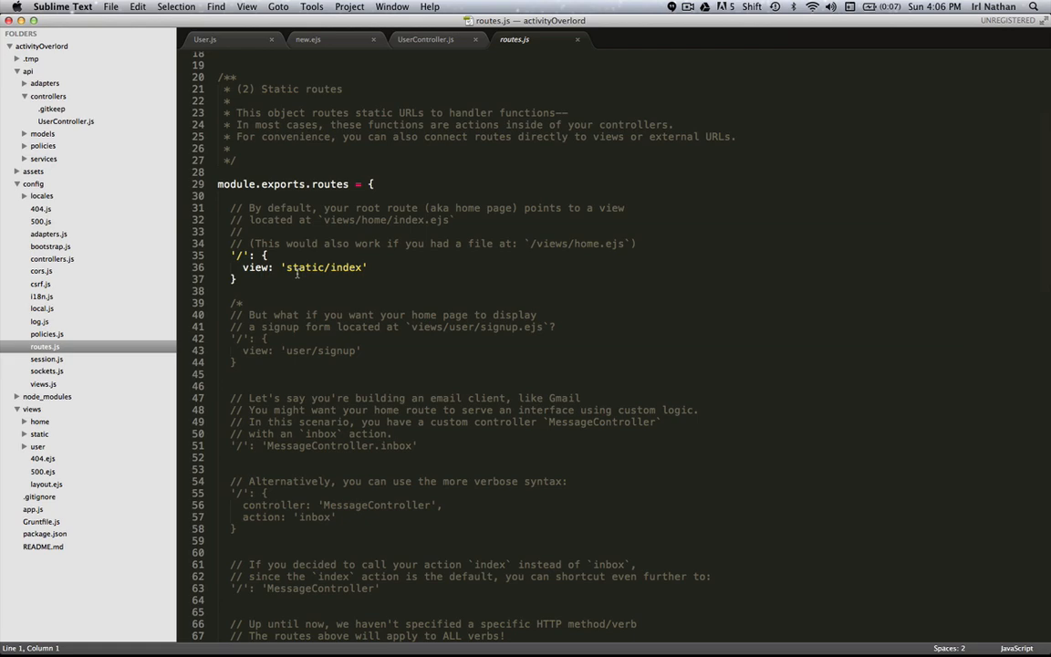
scroll(297, 274, down, 6)
scroll(296, 274, down, 8)
scroll(296, 274, down, 8)
scroll(297, 273, down, 3)
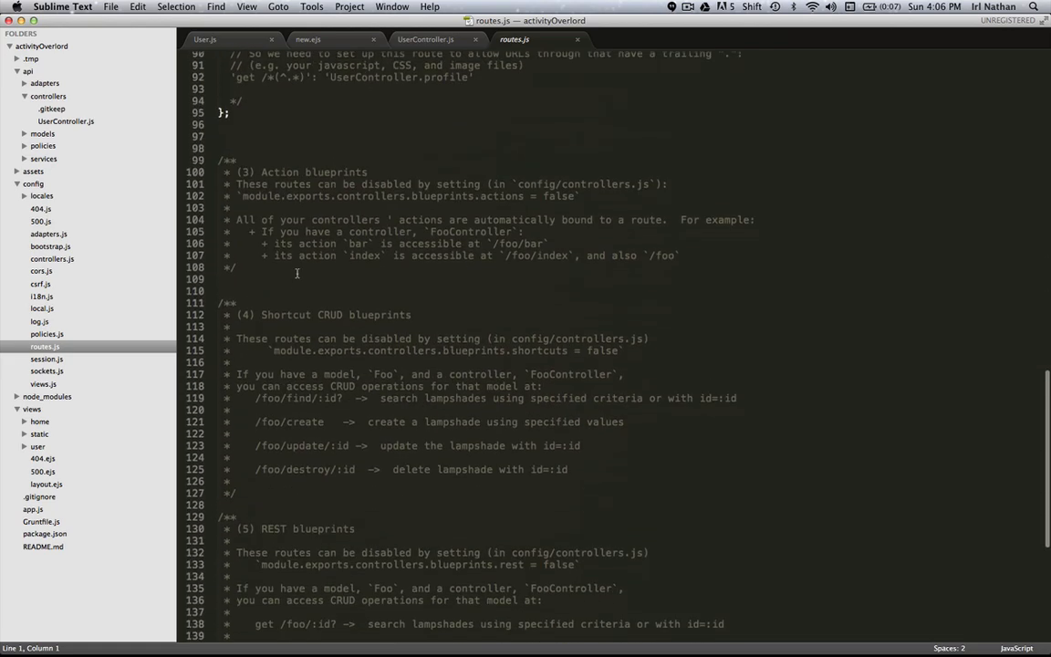
scroll(296, 273, down, 2)
scroll(297, 274, down, 1)
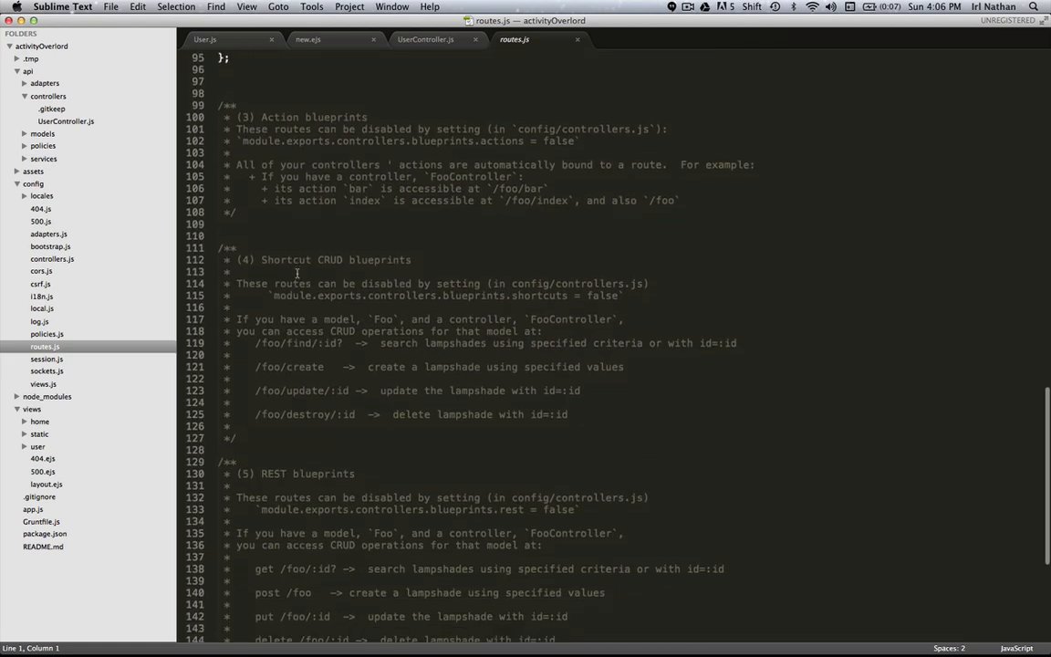
scroll(296, 274, down, 1)
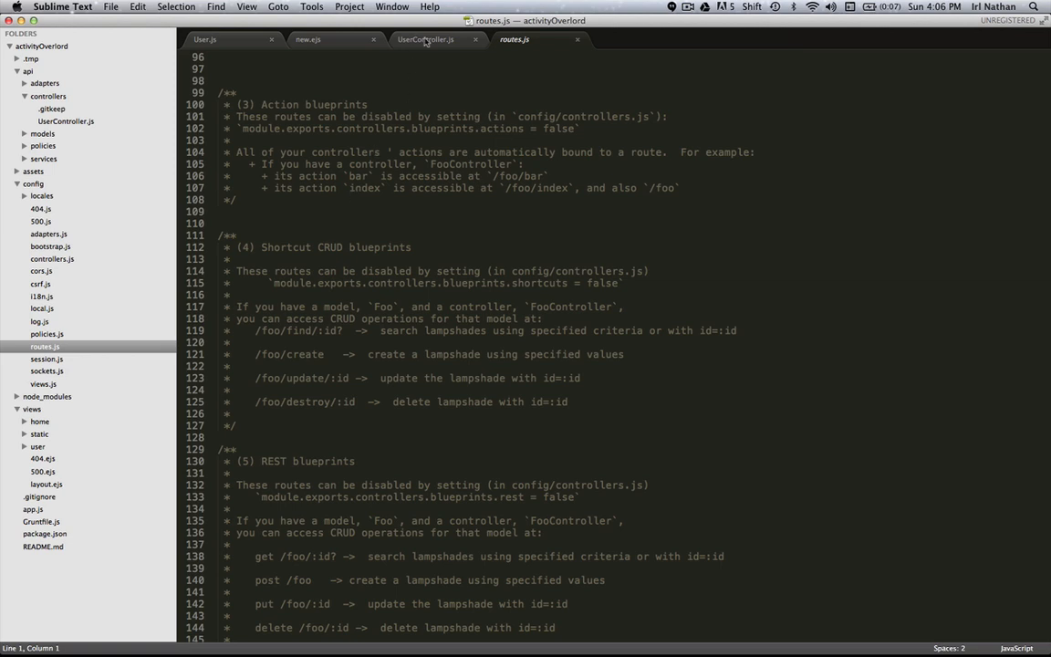
- Bring up UserController.js showing its 'new' action
click(385, 38)
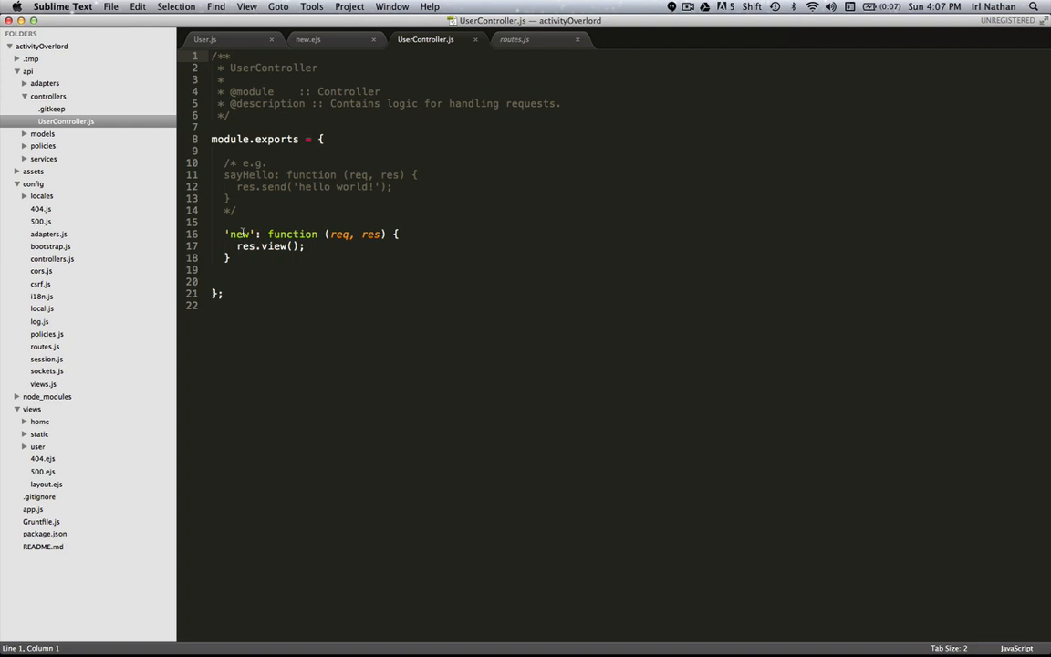
- In config/controllers.js set rest, shortcuts and actions blueprints to false and save
click(52, 259)
mouse_move(195, 297)
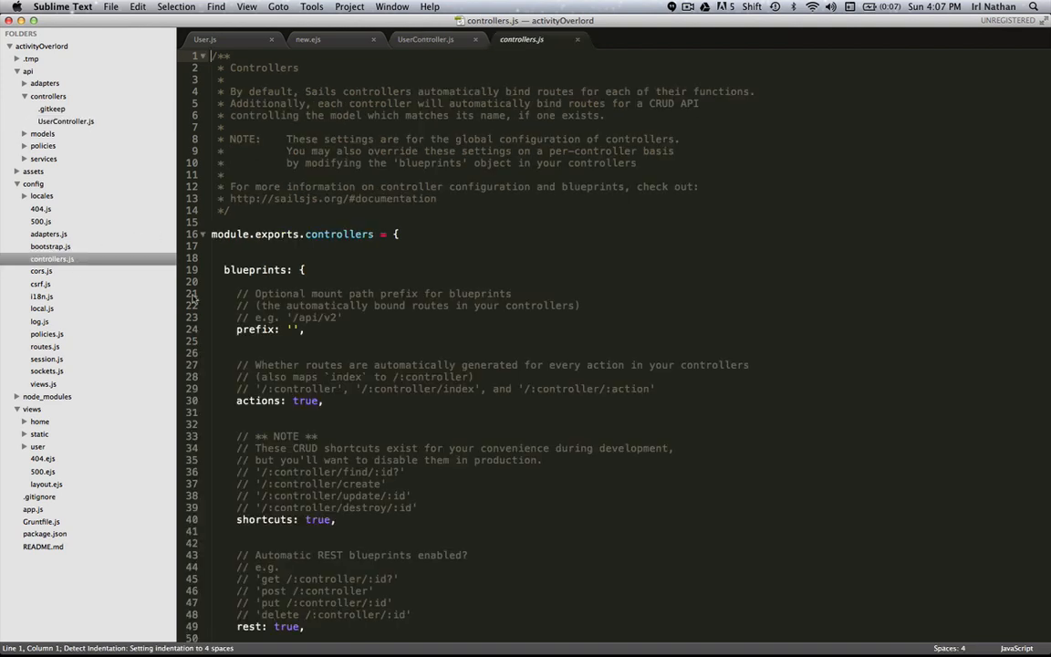
scroll(329, 297, down, 4)
scroll(329, 297, down, 1)
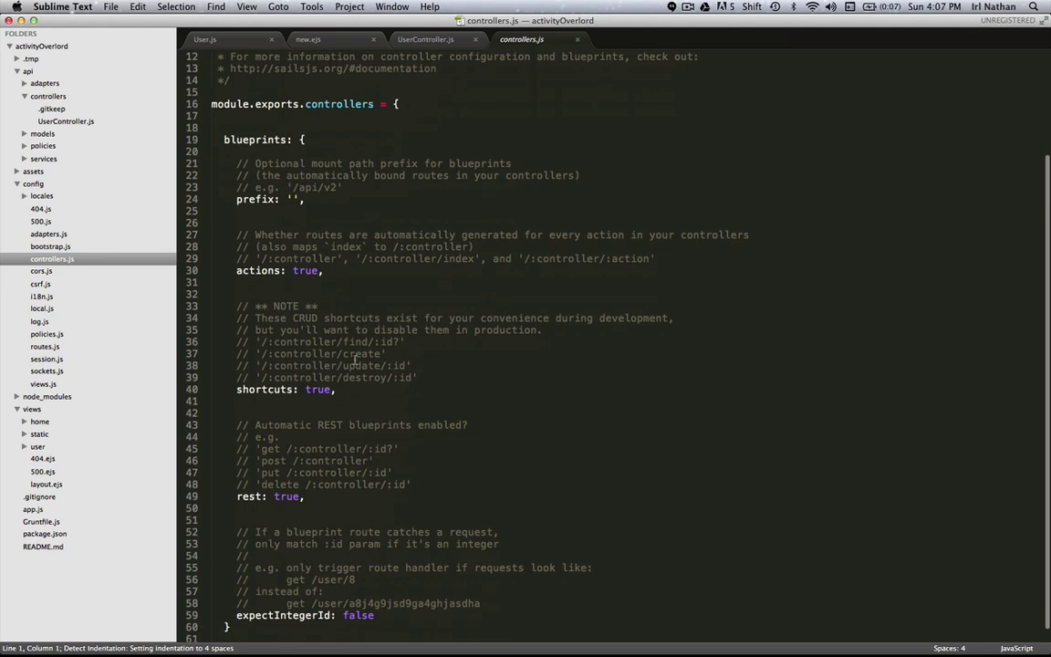
double_click(286, 496)
text(fa)
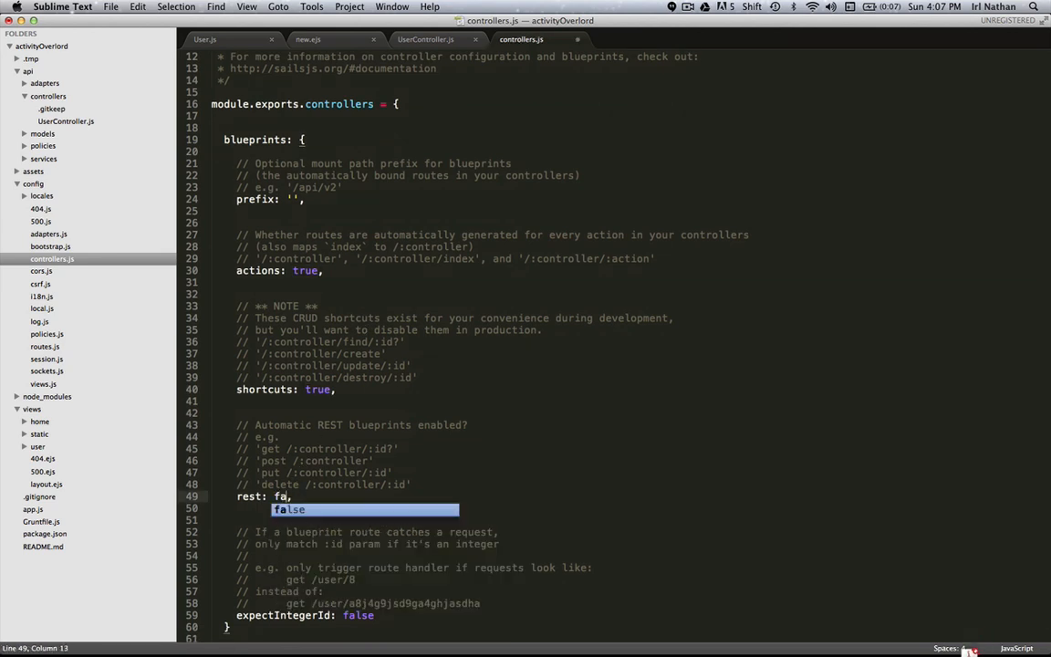
key(Tab)
click(316, 389)
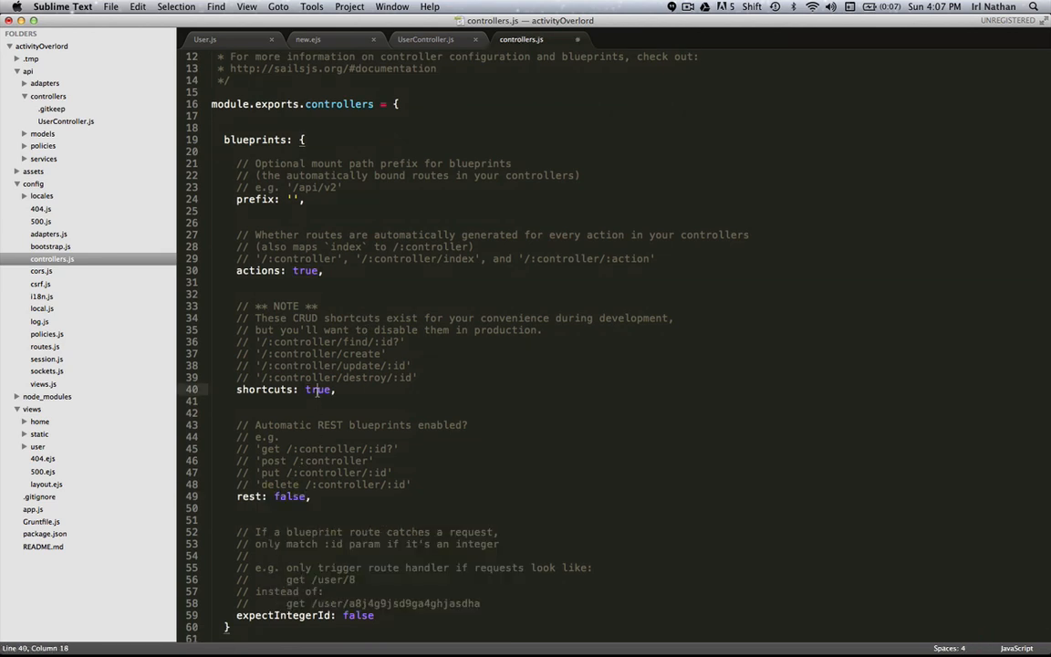
double_click(315, 389)
text(fa)
key(Tab)
double_click(306, 271)
text(fals)
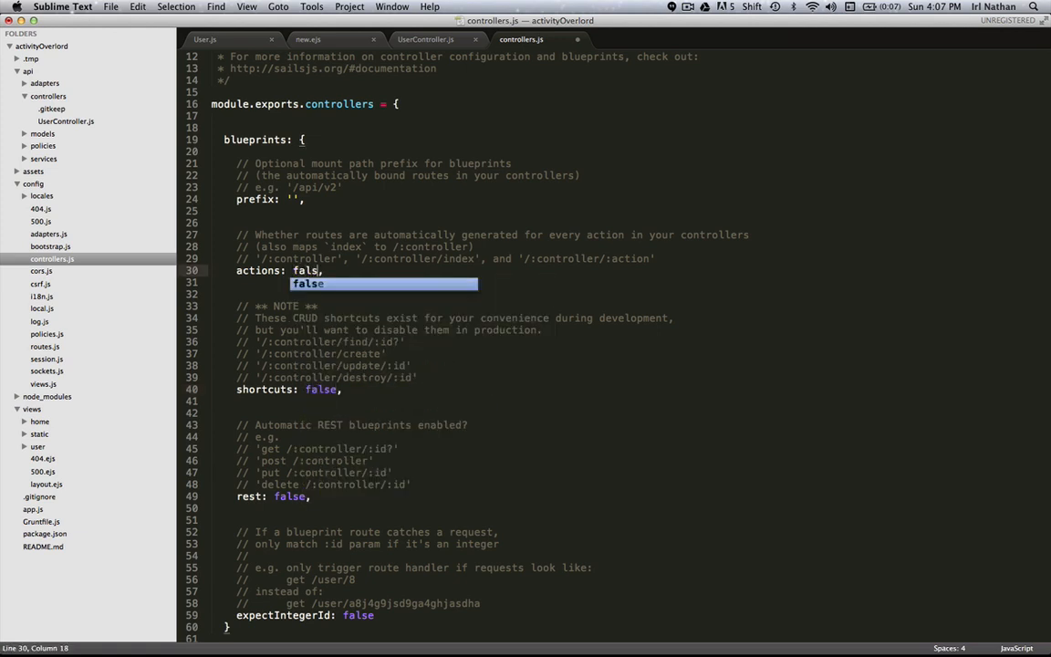
text(e)
key(super+s)
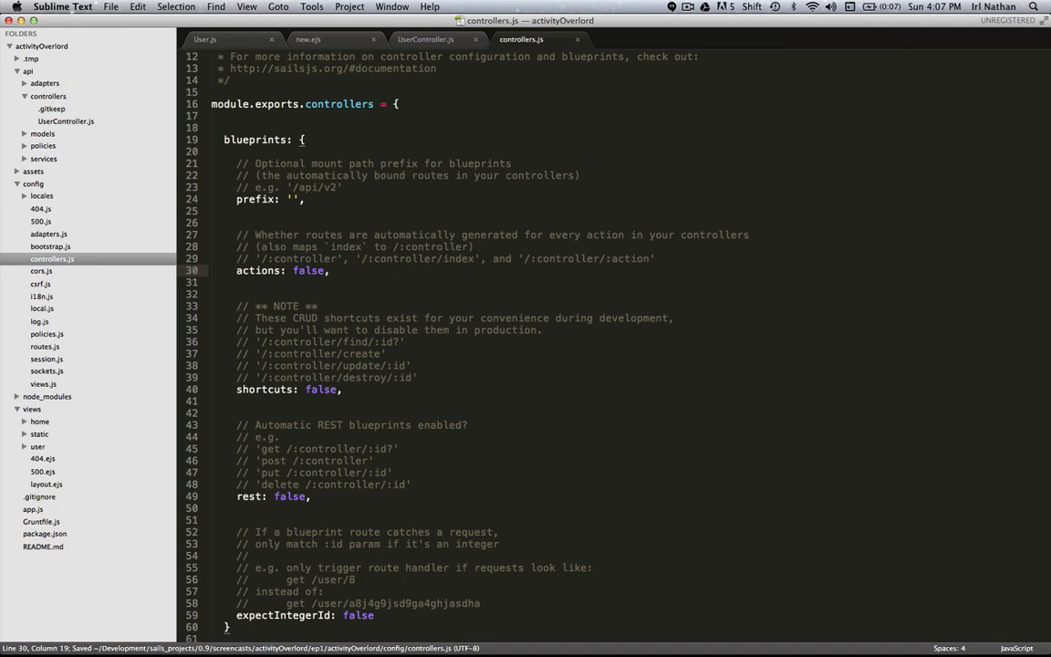
- Stop and relift the Sails server in Terminal, then return to Chrome
key(super+Tab)
key(Tab)
key(Tab)
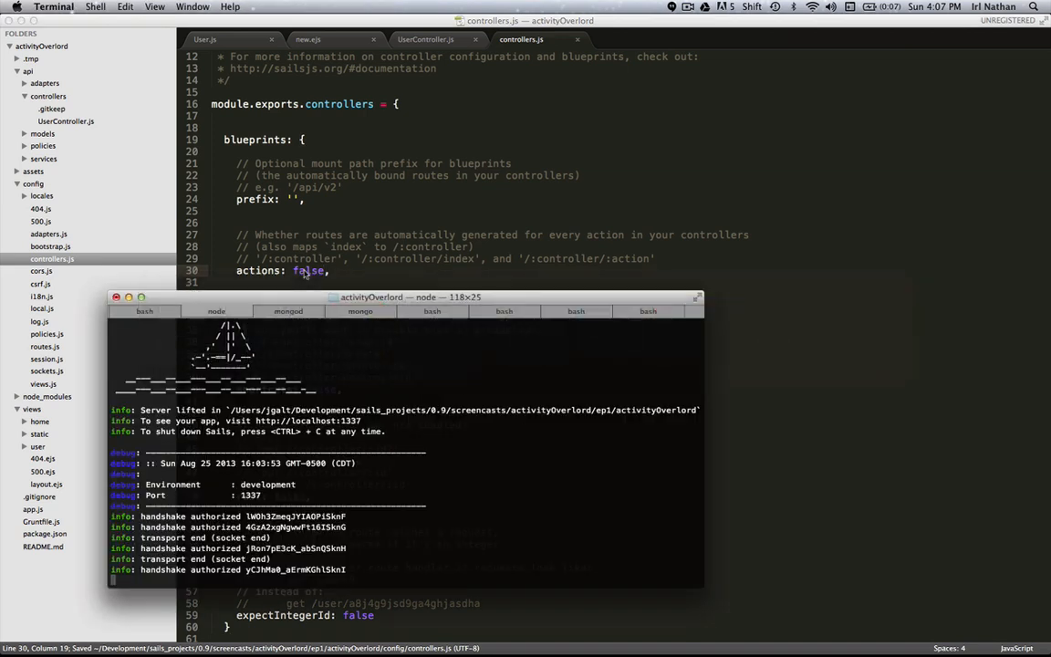
key(ctrl+c)
key(Up)
key(Return)
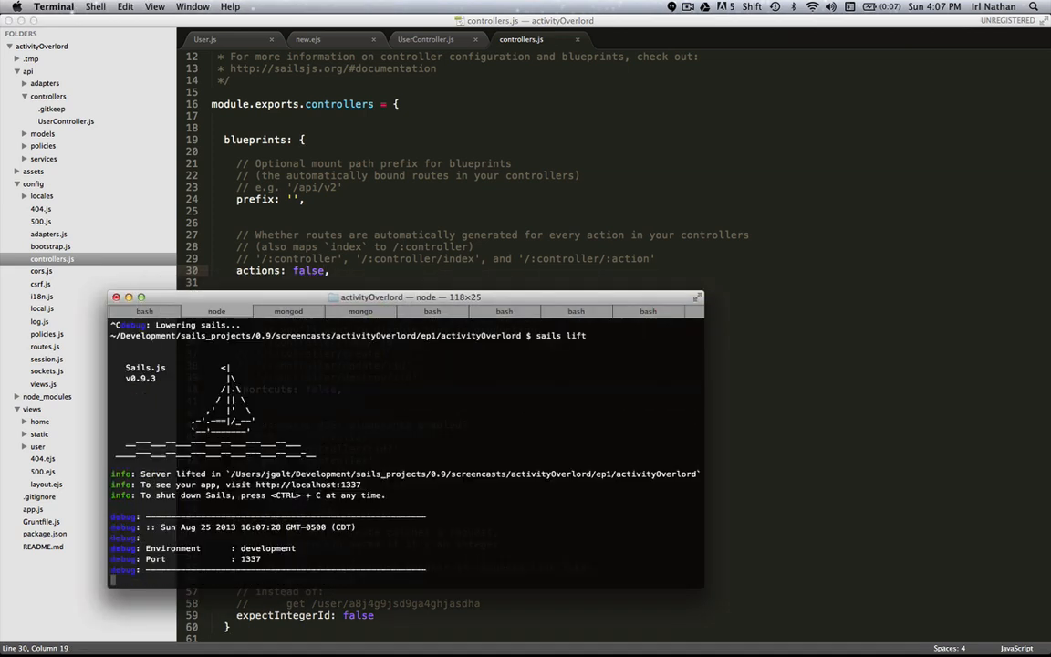
key(super+Tab)
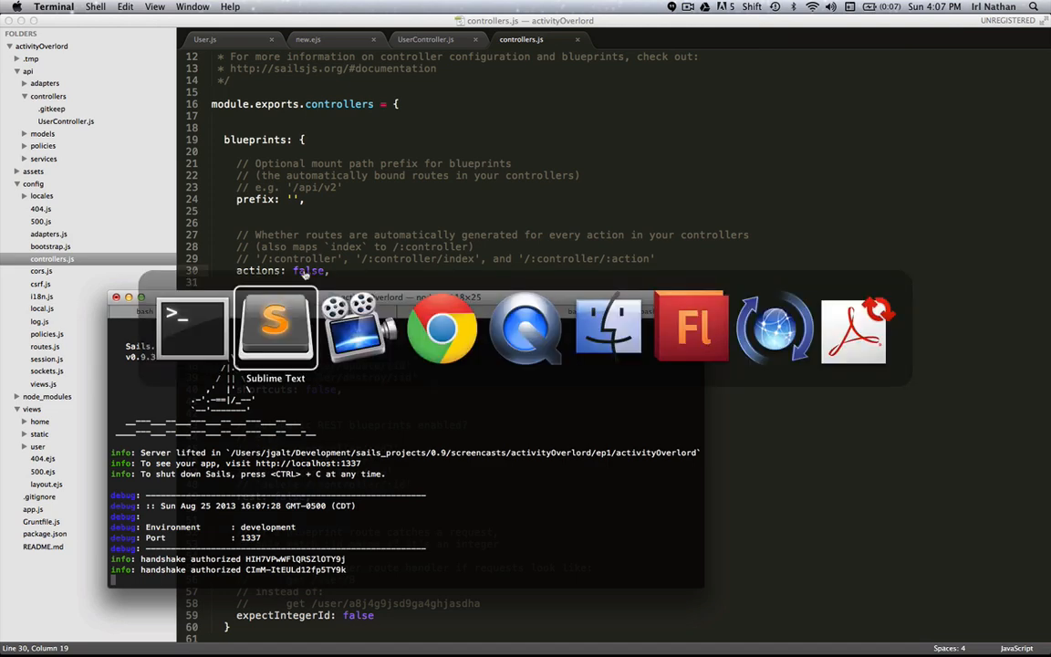
key(Tab)
key(Tab)
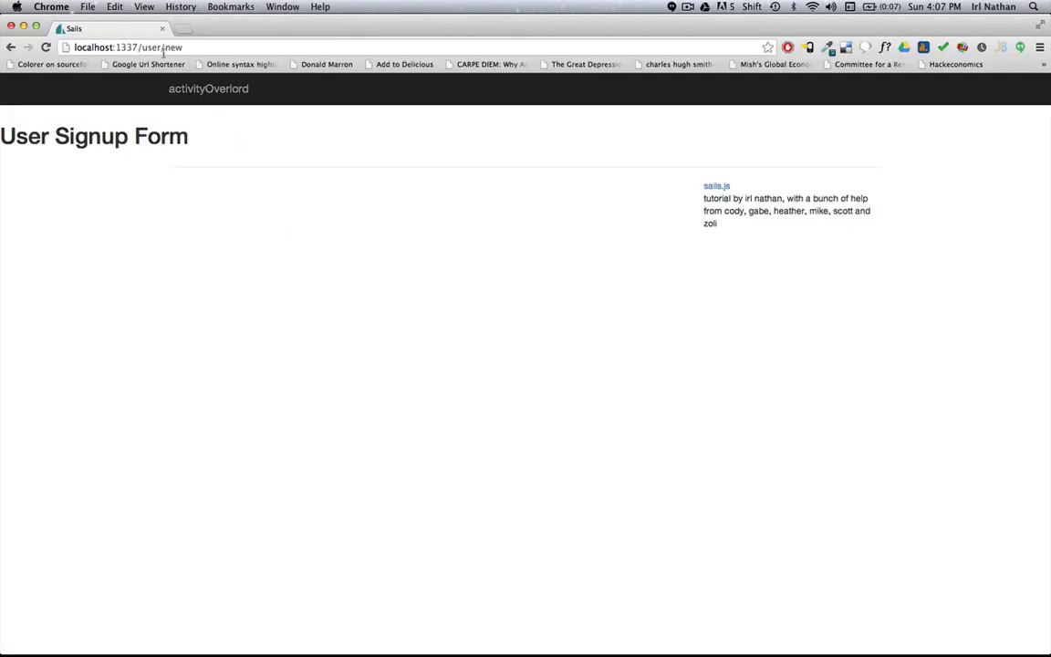
- Load the home page and follow 'Sign up now!' to the 404 at /user/new
drag(137, 47, 224, 50)
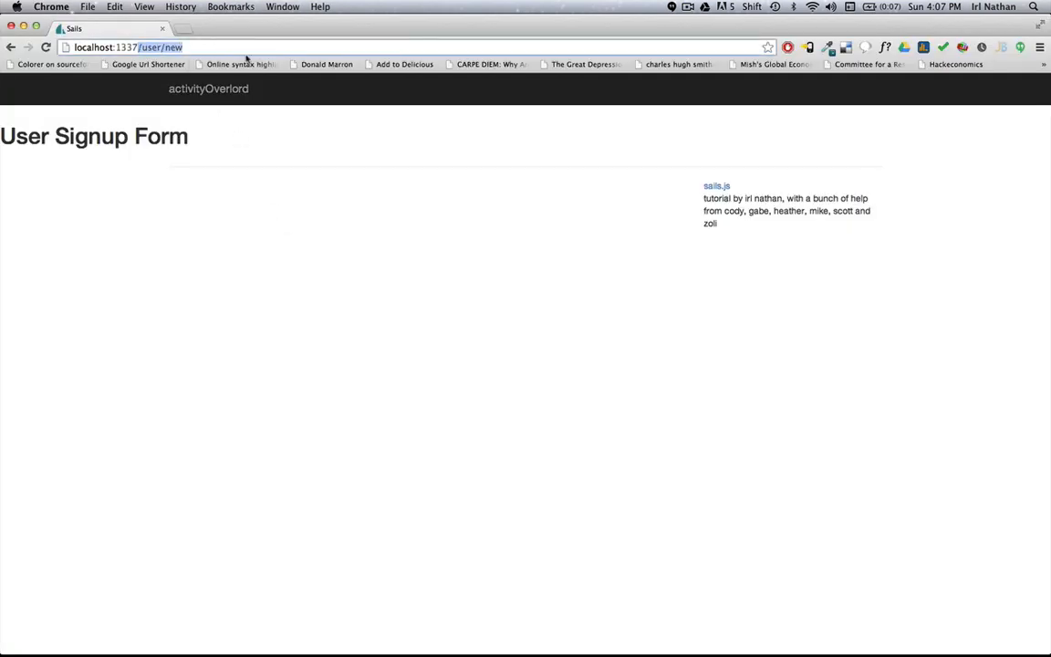
key(BackSpace)
key(Return)
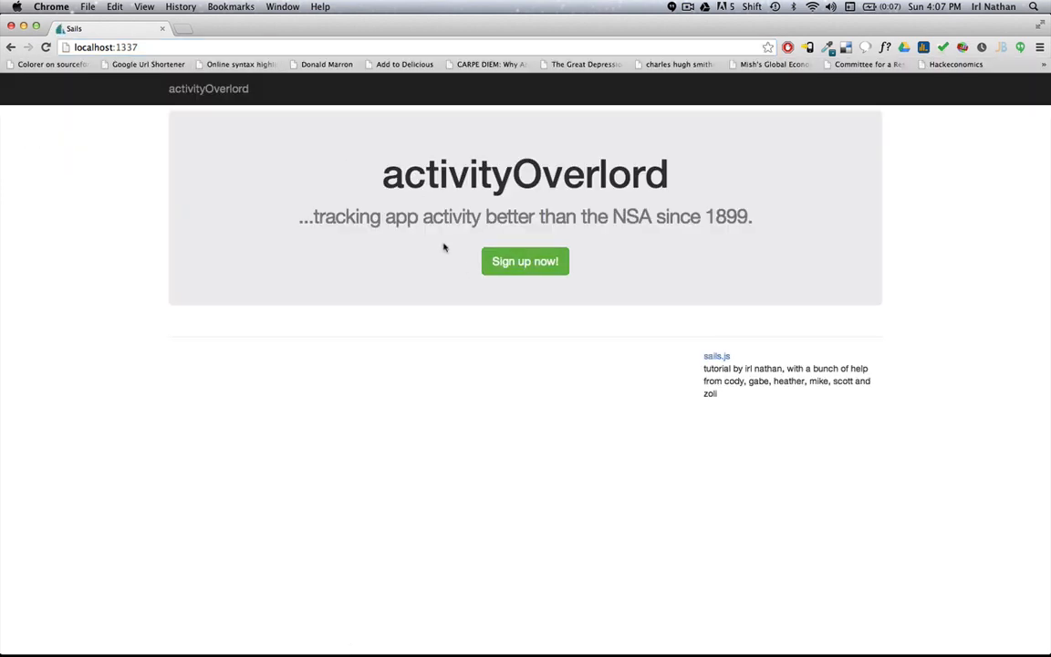
click(510, 263)
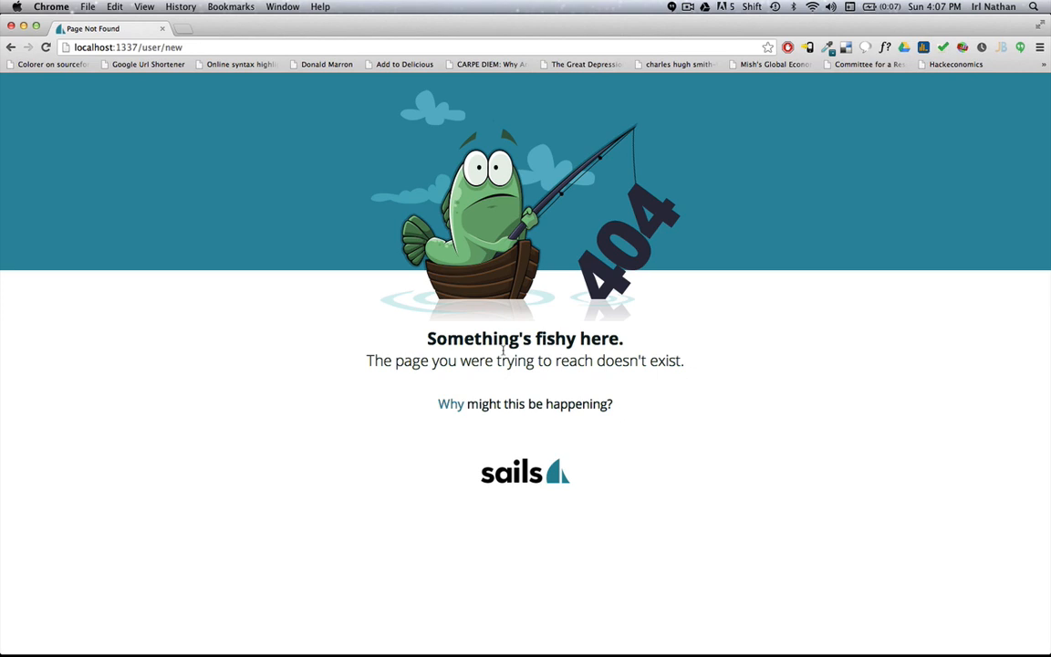
key(super+Tab)
key(super+Tab)
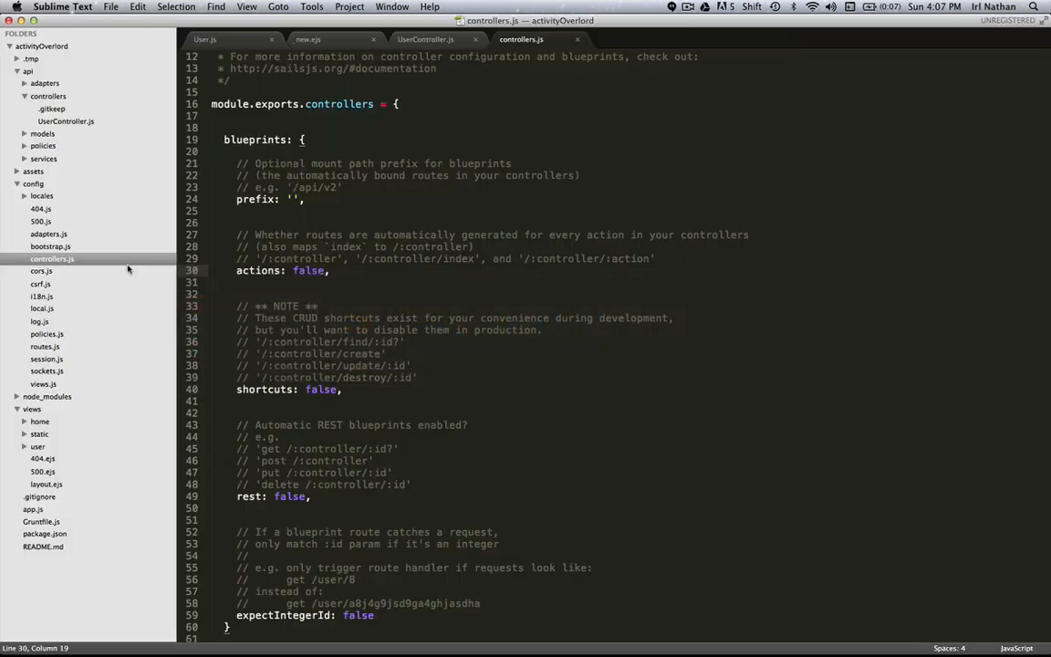
- Add "'/user/new': { view: 'user/new' }" after the root route in routes.js and save
click(45, 346)
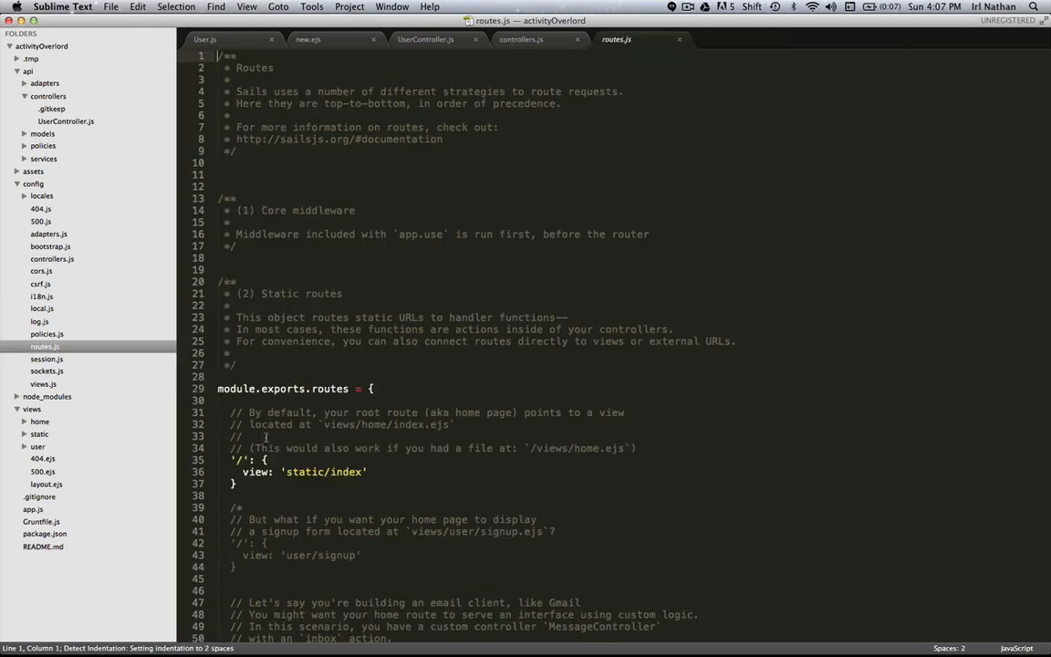
click(239, 484)
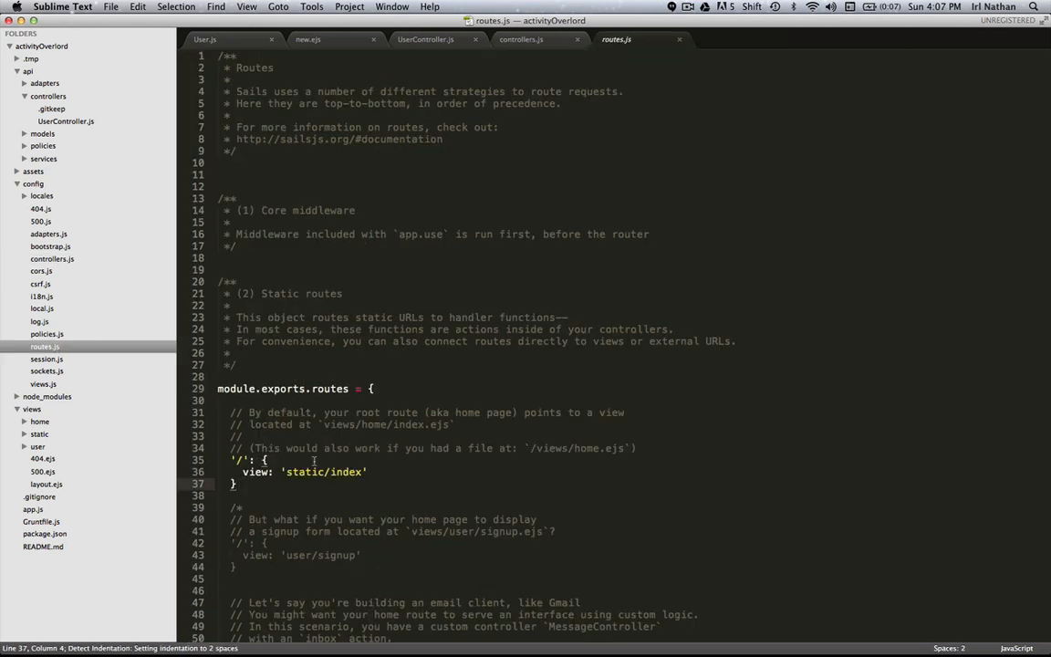
text(,)
key(Return)
key(Return)
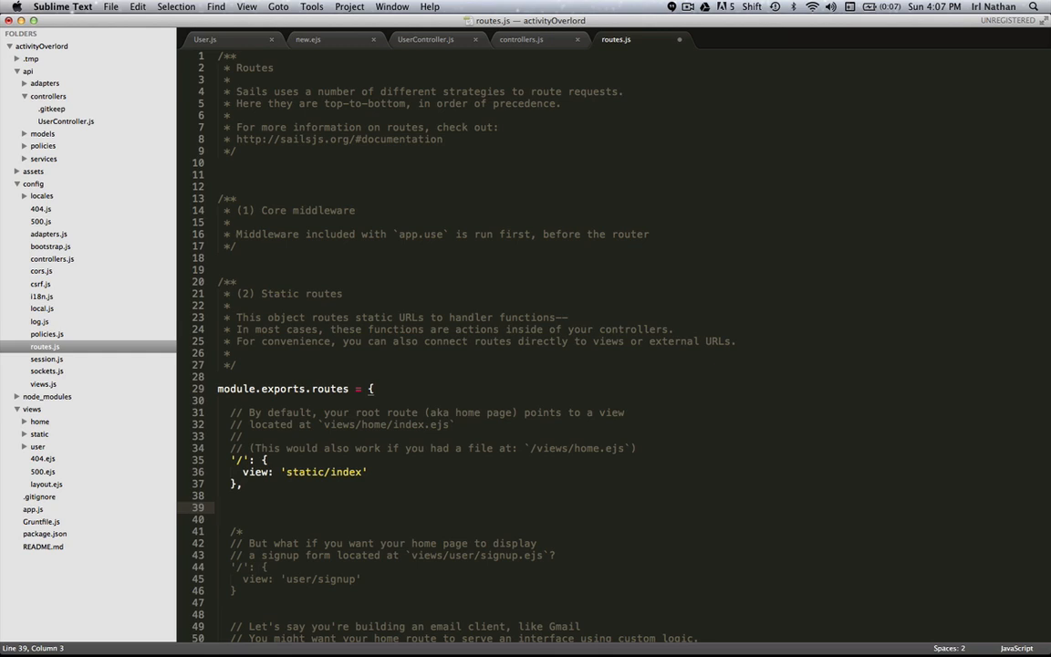
text(')
text(/)
text(user/new)
text(': )
text({)
key(Return)
text(view)
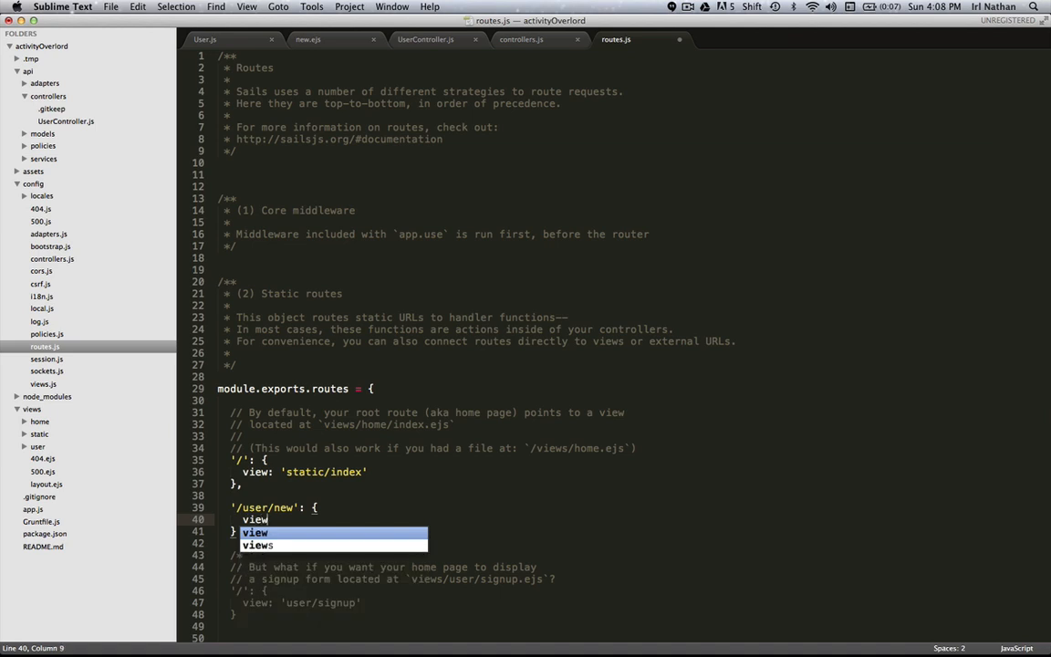
text(: ')
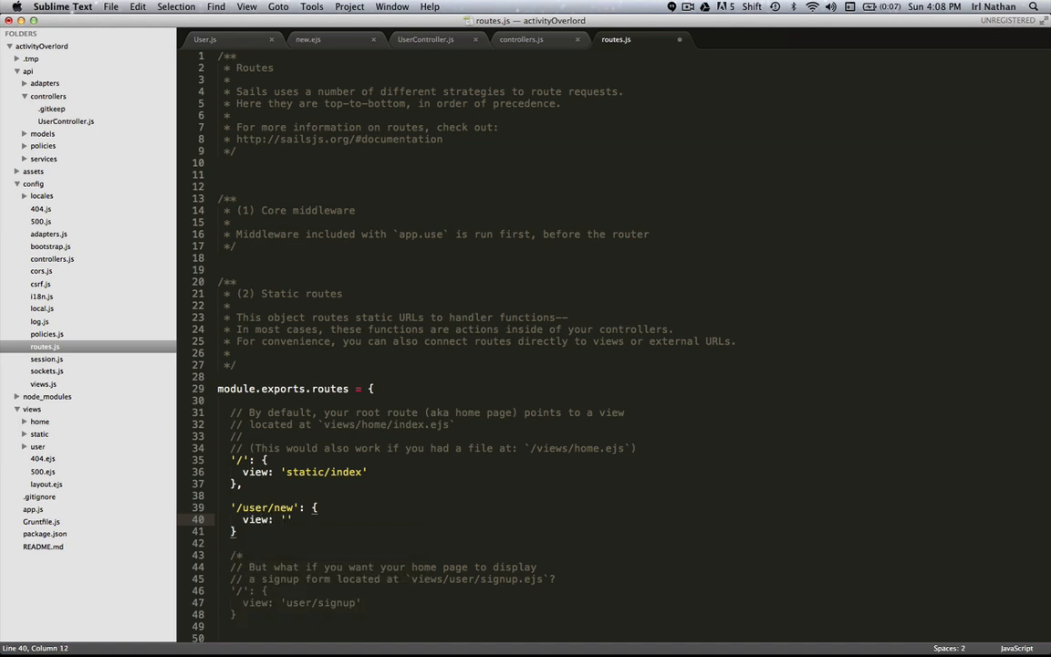
text(user/)
text(new)
key(Up)
key(Up)
key(super+s)
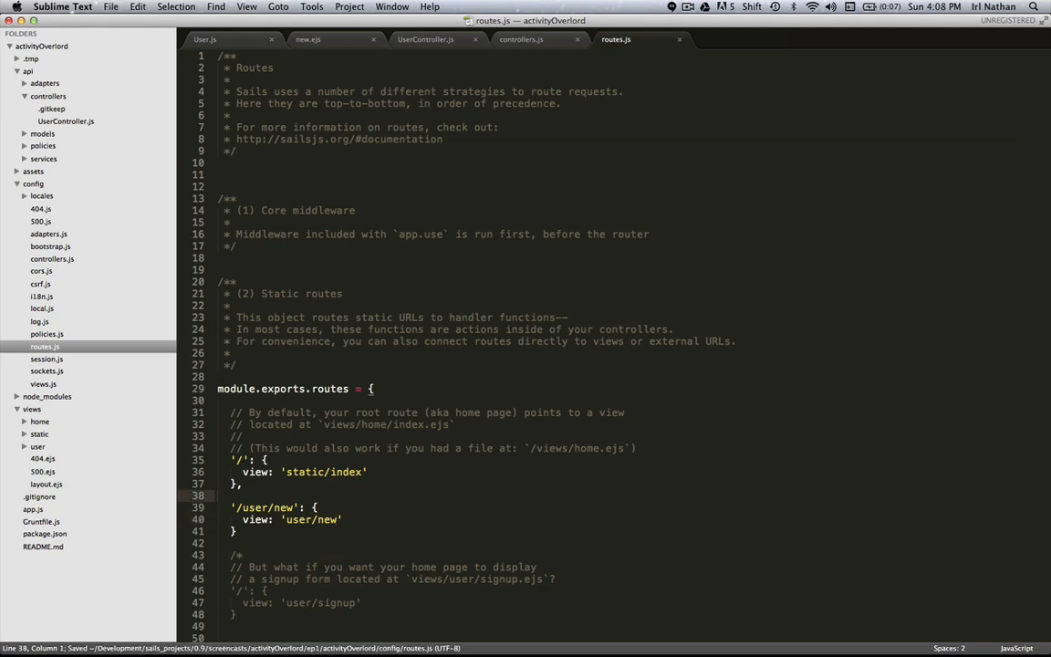
key(super+Tab)
key(super+Tab)
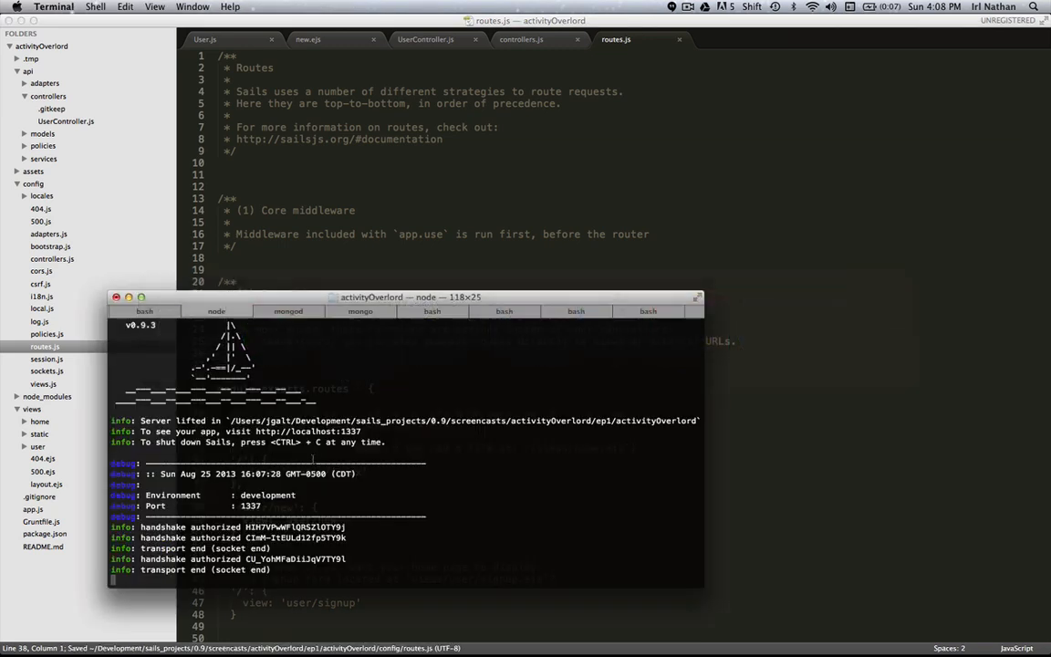
- Relift Sails and reload localhost:1337/user/new so the User Signup Form renders
key(ctrl+c)
text(sails lift)
key(Return)
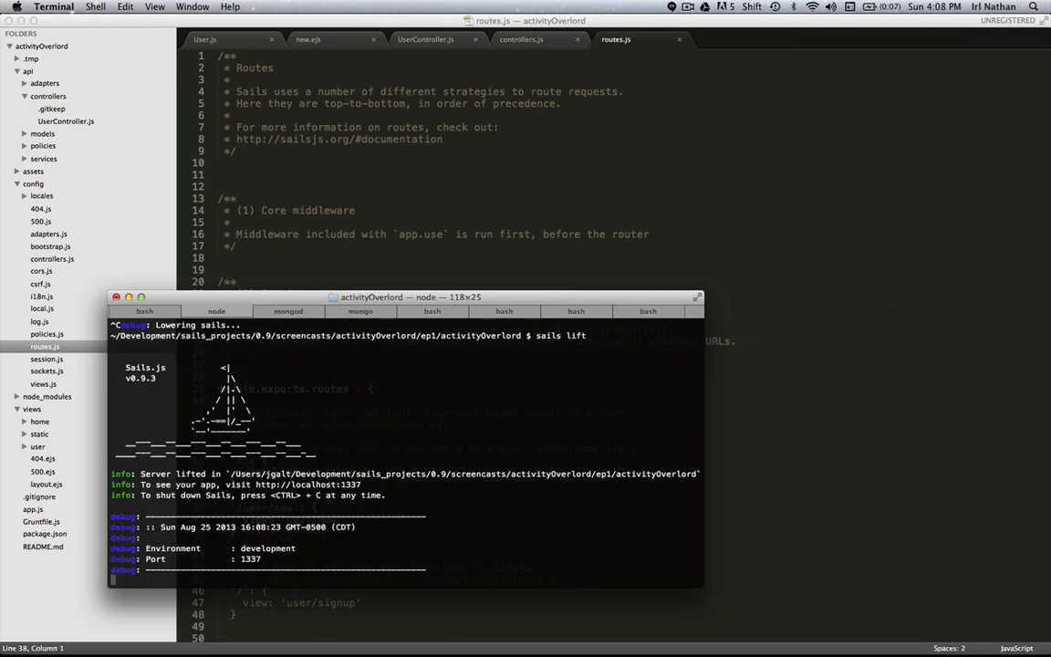
key(super+Tab)
key(super+Tab)
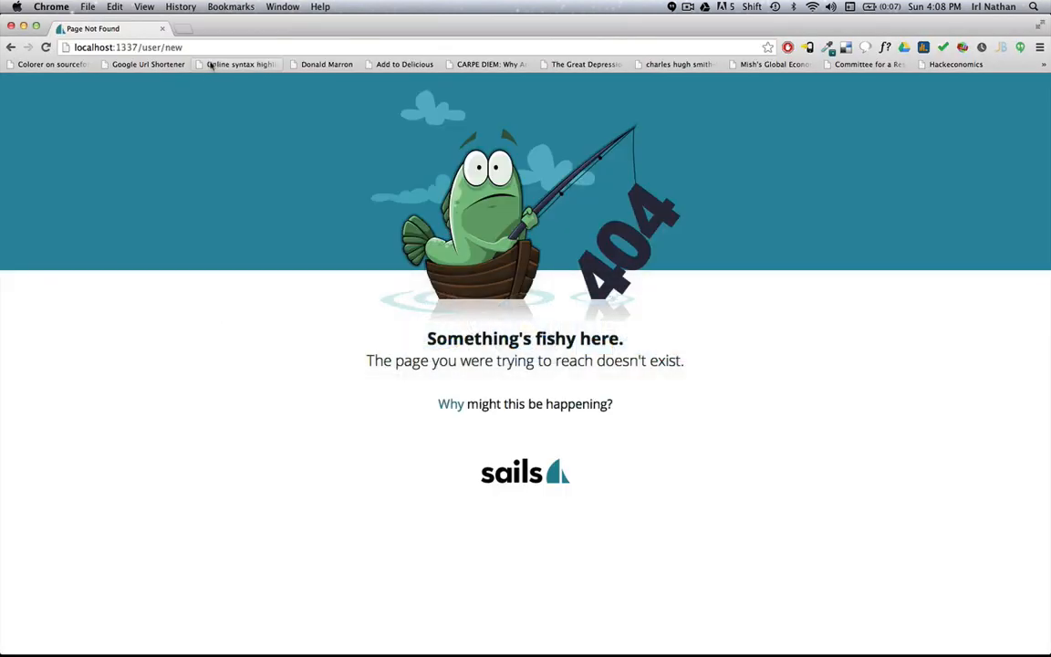
click(210, 46)
key(Return)
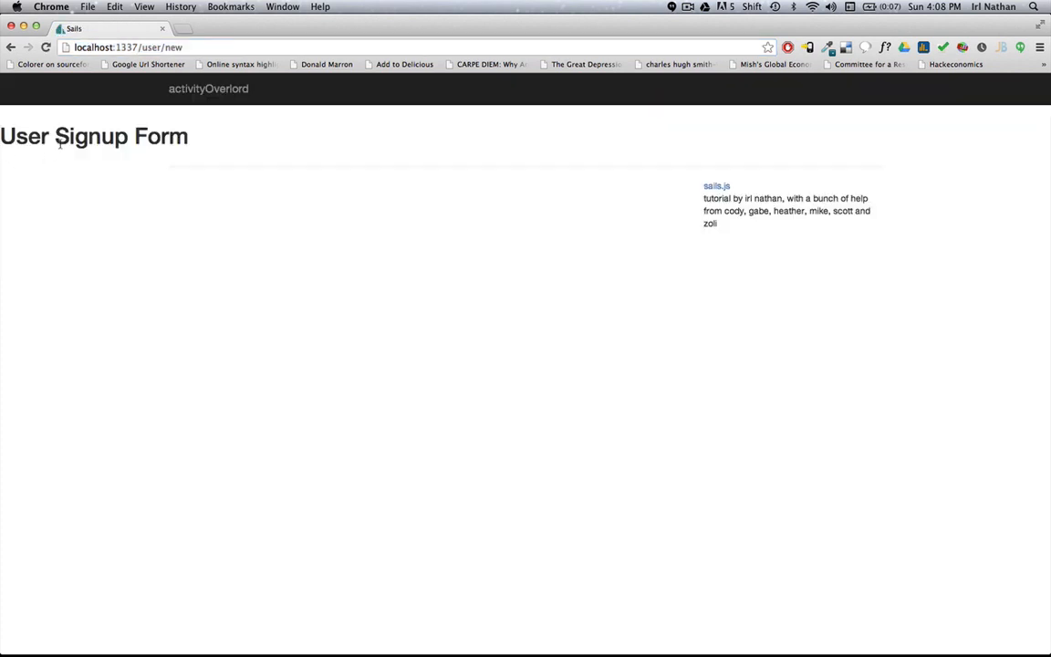
key(super+Tab)
key(super+Tab)
- Change the '/user/new' route to controller UserController action 'new' and save routes.js
key(super)
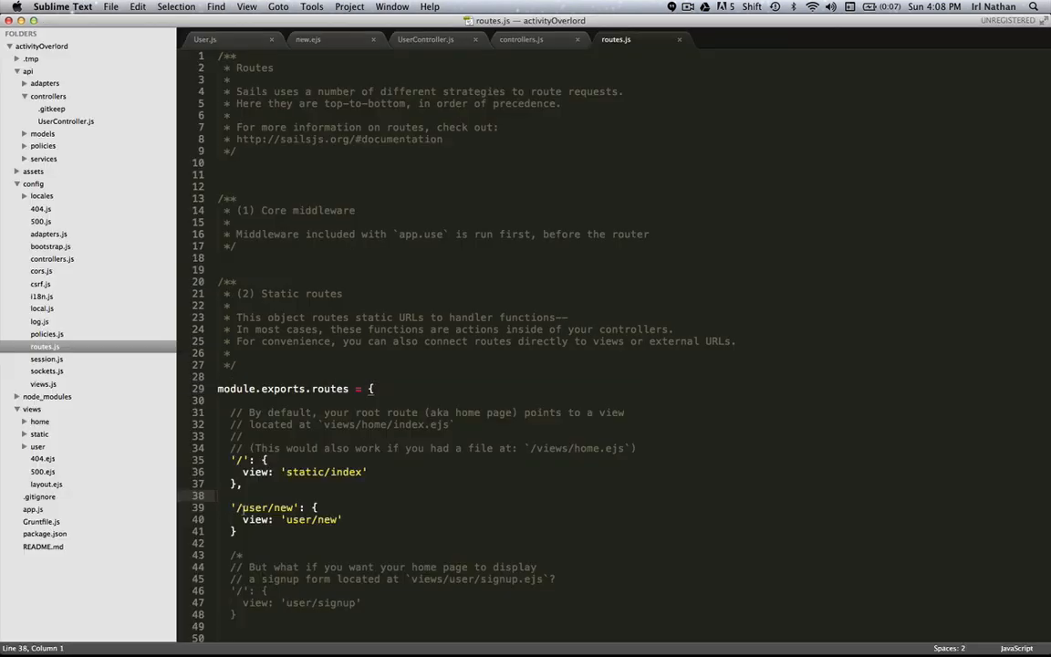
drag(242, 519, 343, 521)
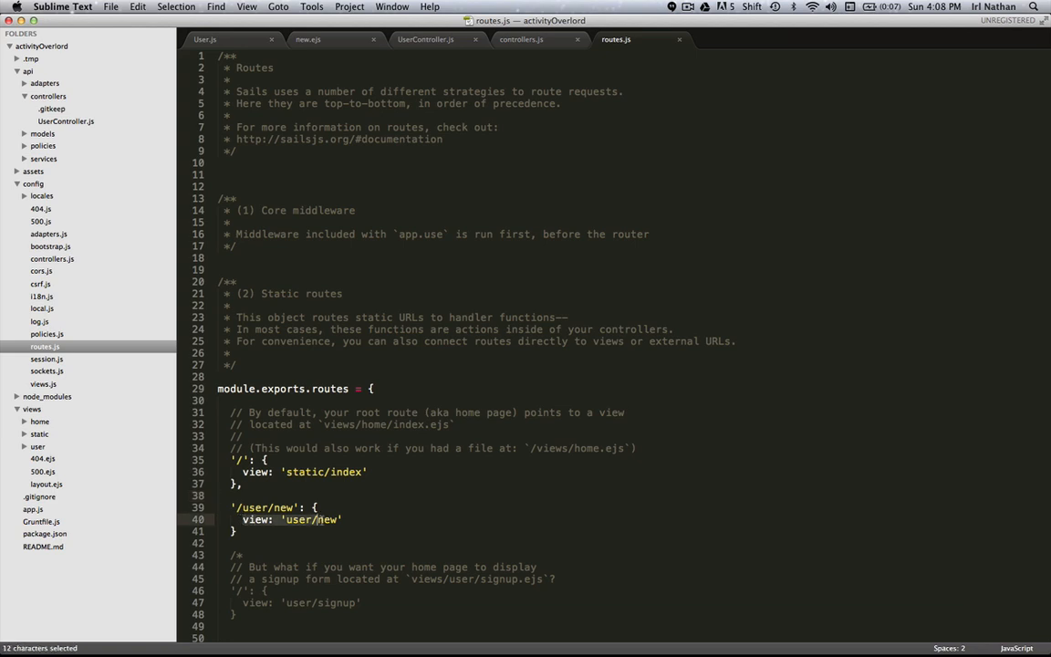
text(co)
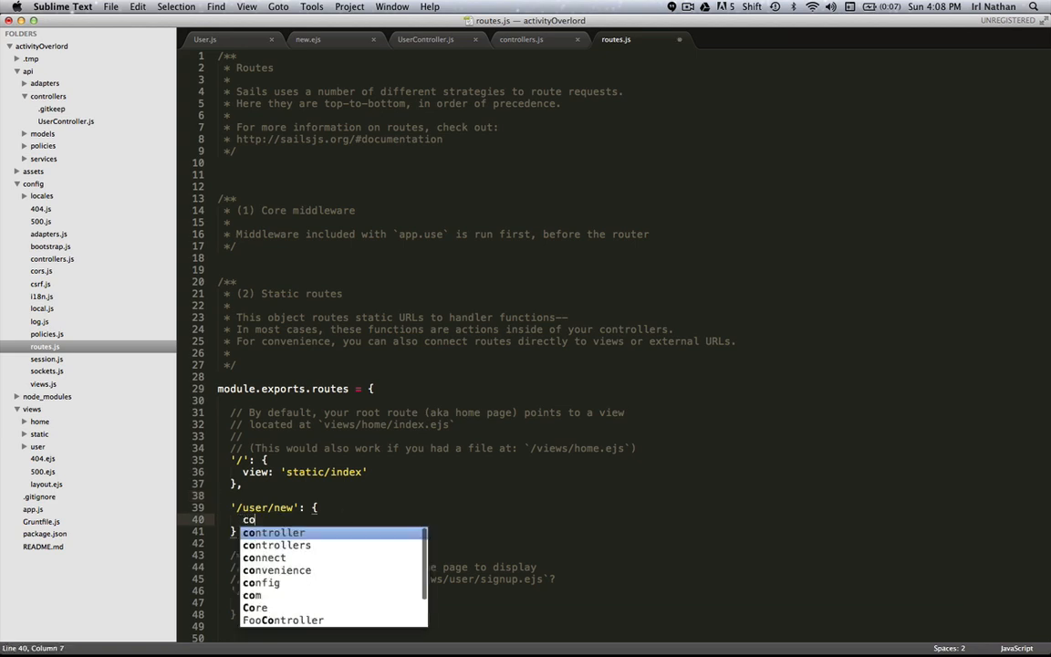
text(ntroller: U)
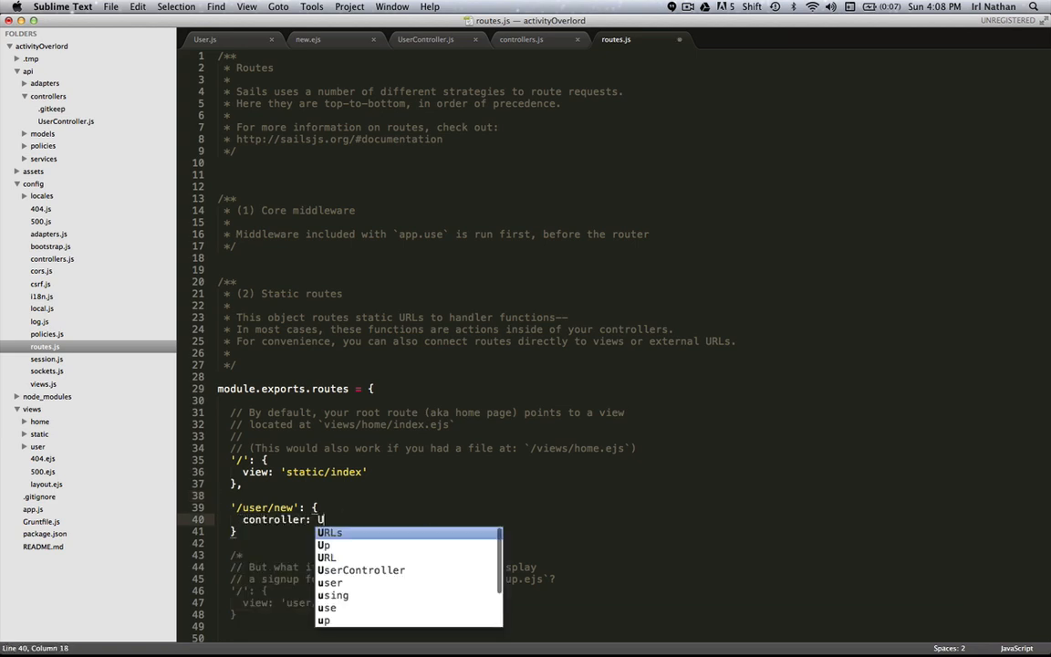
text(")
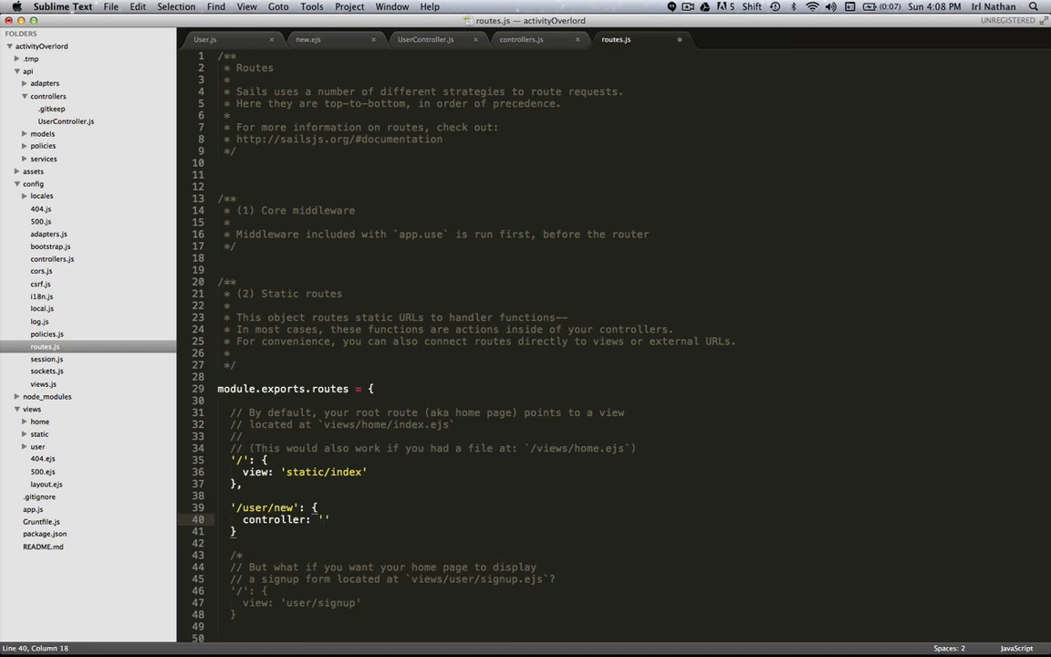
text(UserControl)
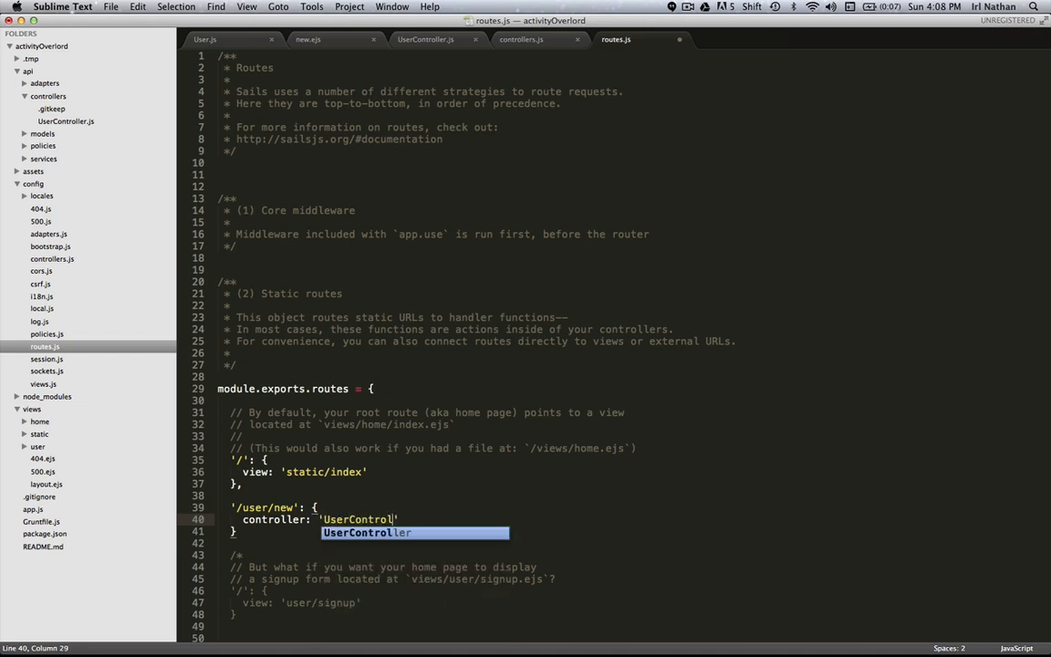
text(ler)
text(,)
key(Return)
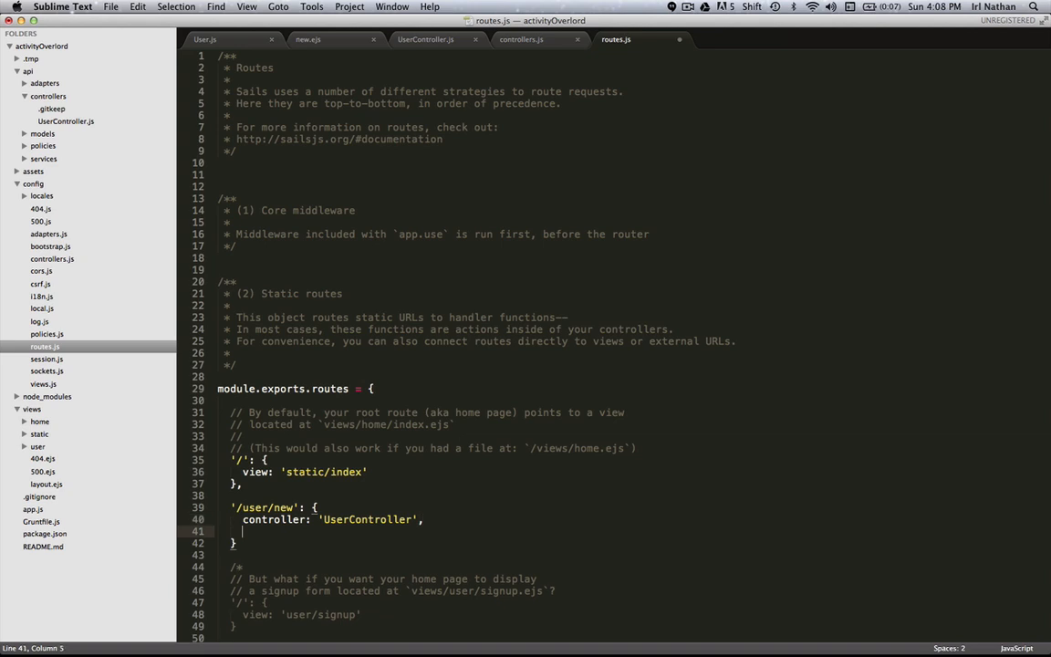
text(a)
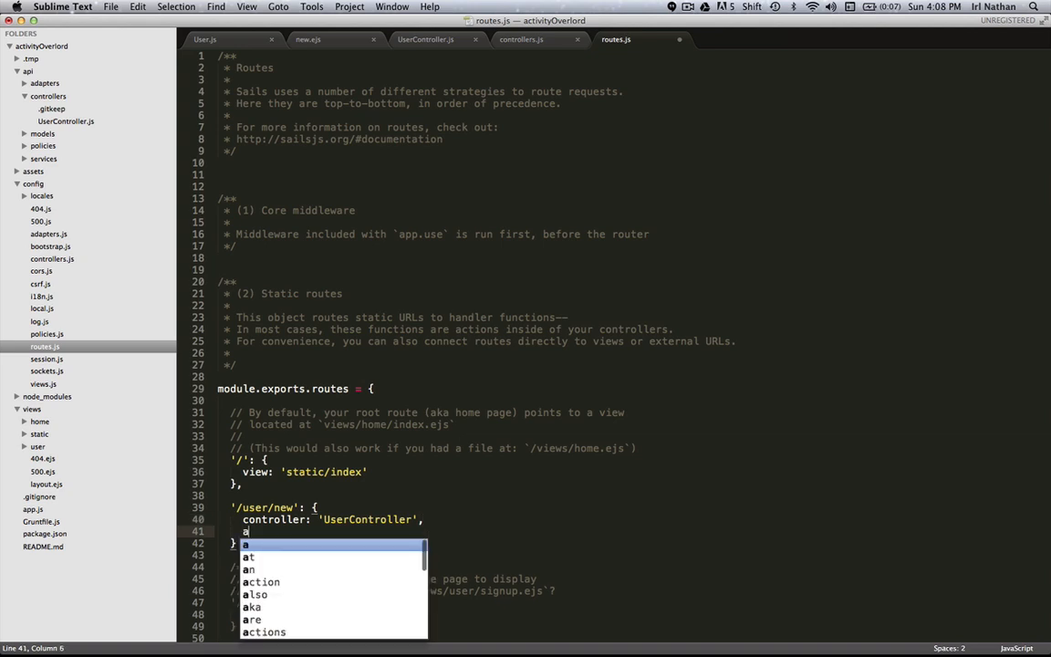
text(ction: )
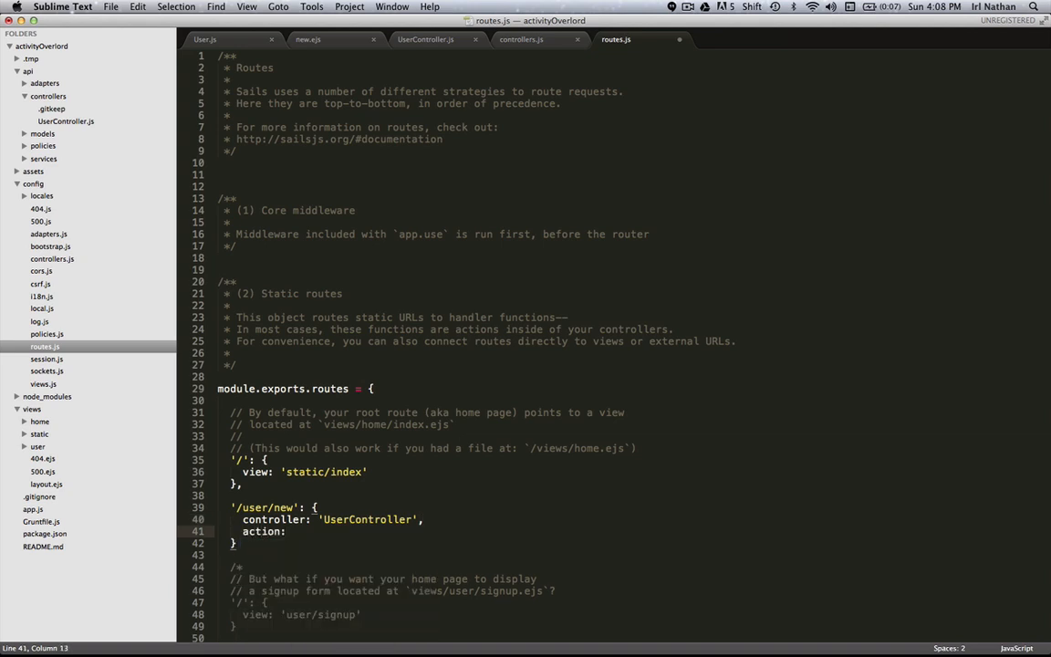
text('new)
key(super+s)
key(super+Tab)
- Relift Sails and reload /user/new, which still shows the User Signup Form heading
key(Tab)
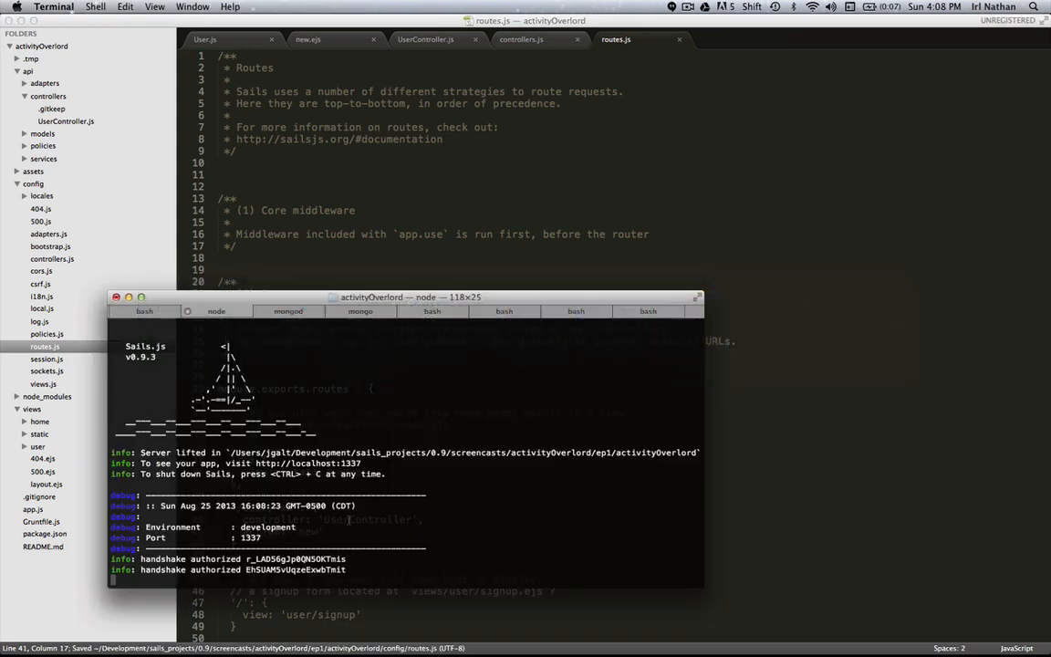
key(ctrl+c)
key(Up)
key(Return)
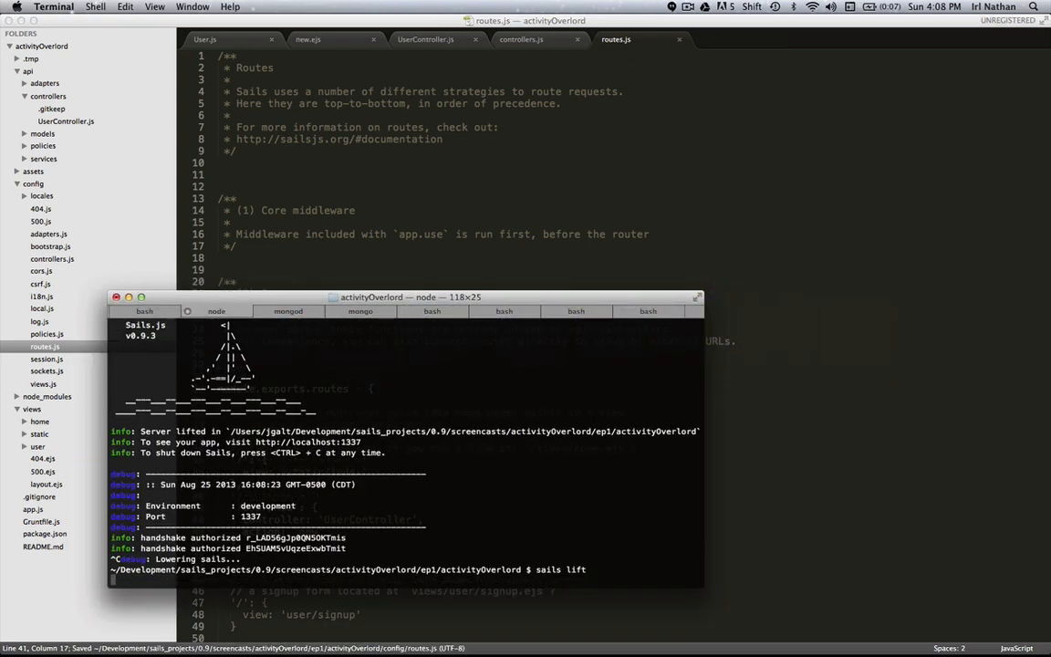
key(super+Tab)
key(Tab)
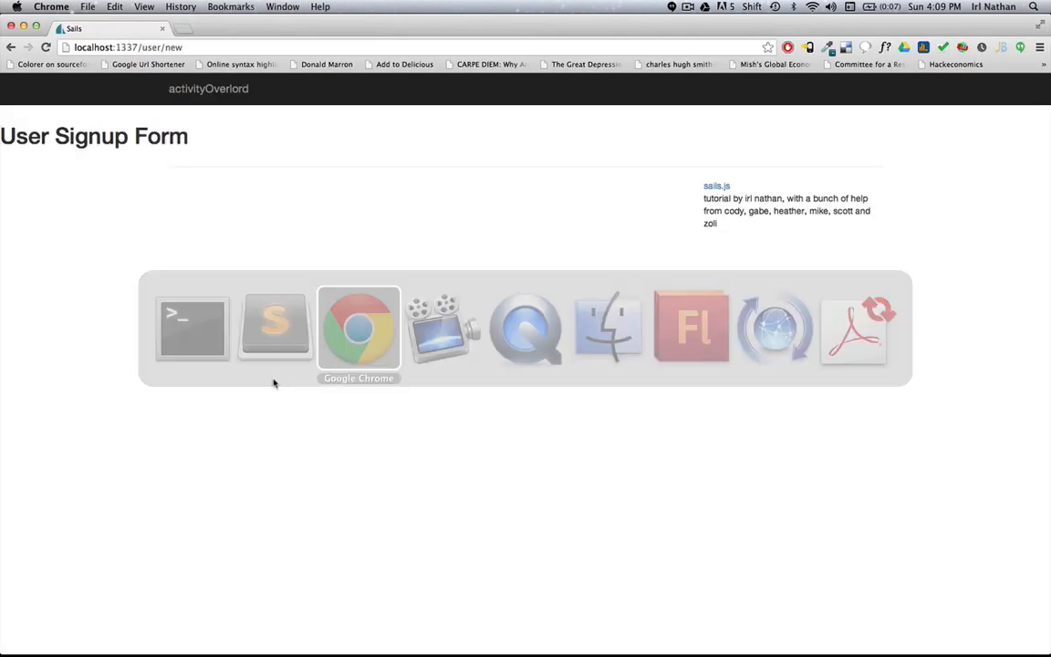
click(173, 47)
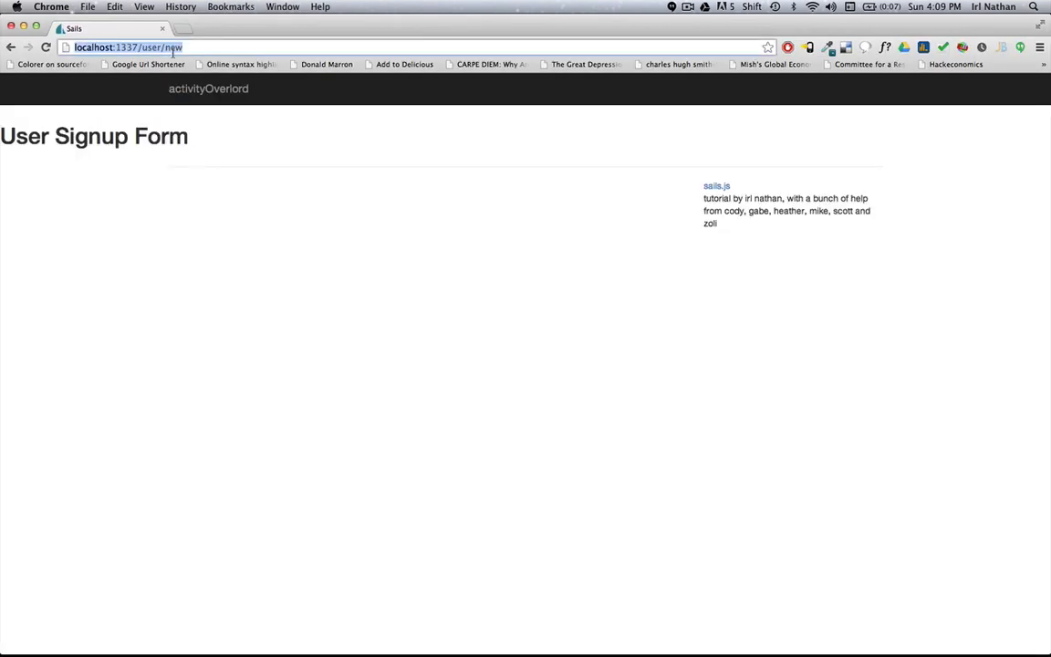
key(Return)
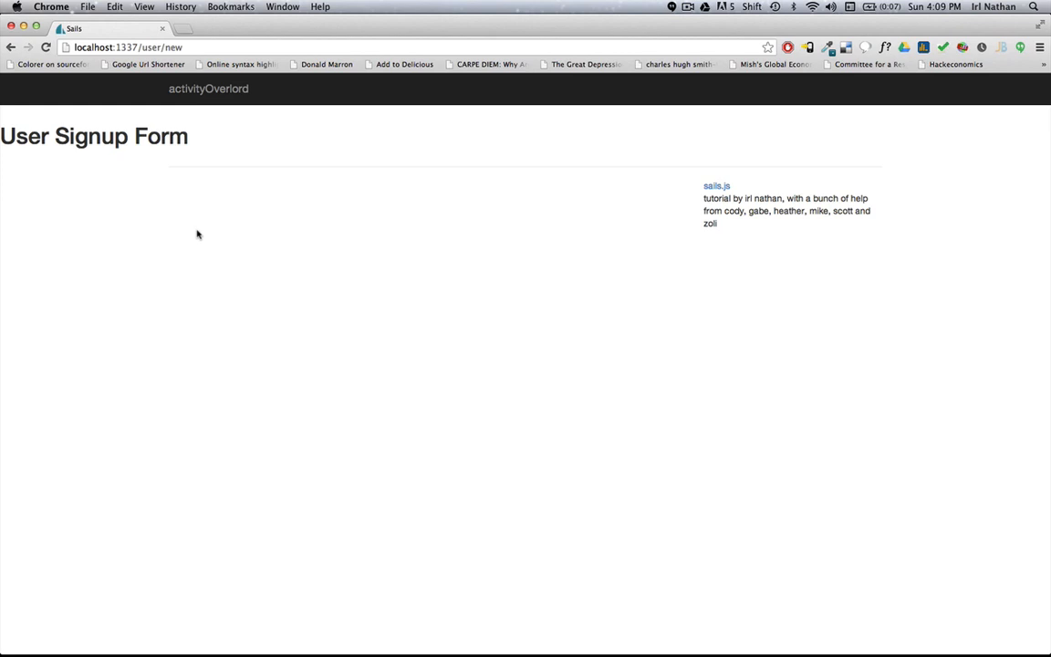
key(super+Tab)
key(Tab)
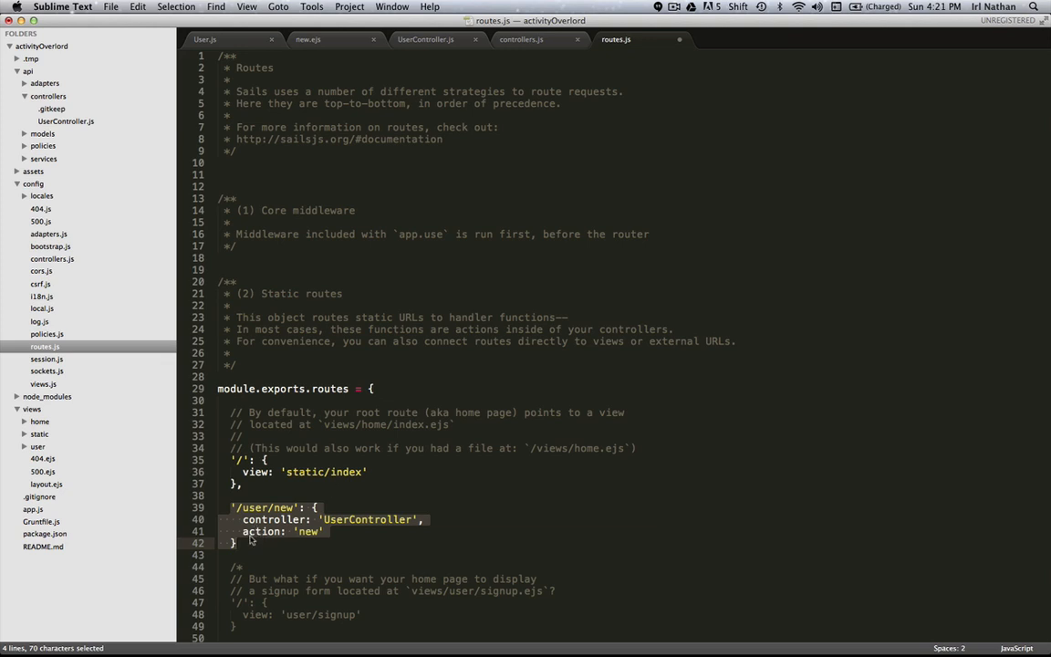
- Delete the '/user/new' route block from routes.js and save
key(BackSpace)
key(BackSpace)
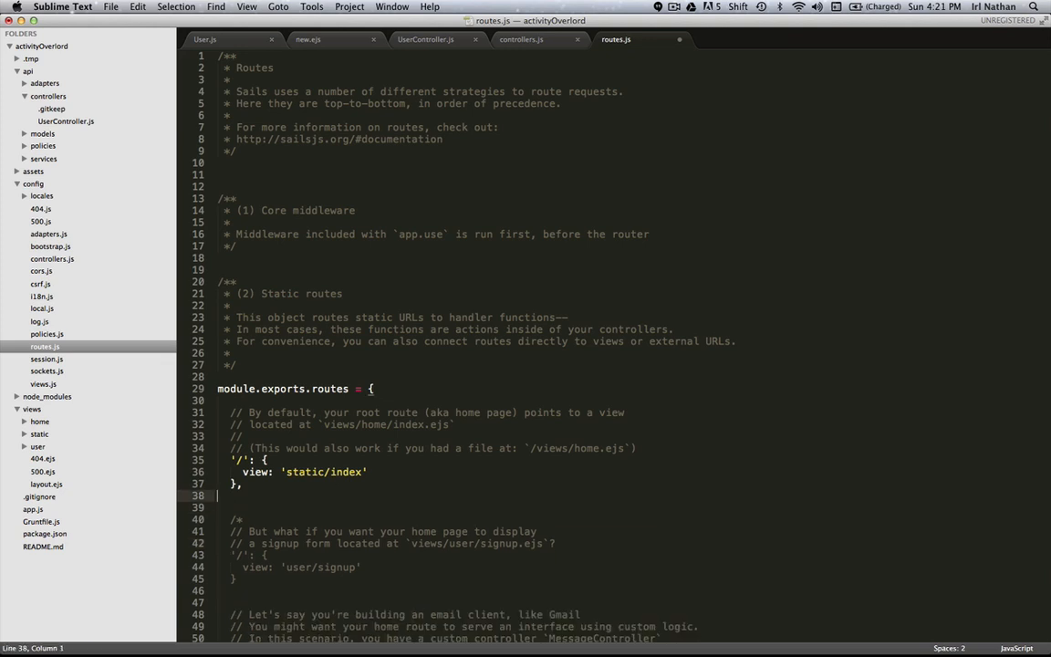
key(BackSpace)
key(BackSpace)
key(super+s)
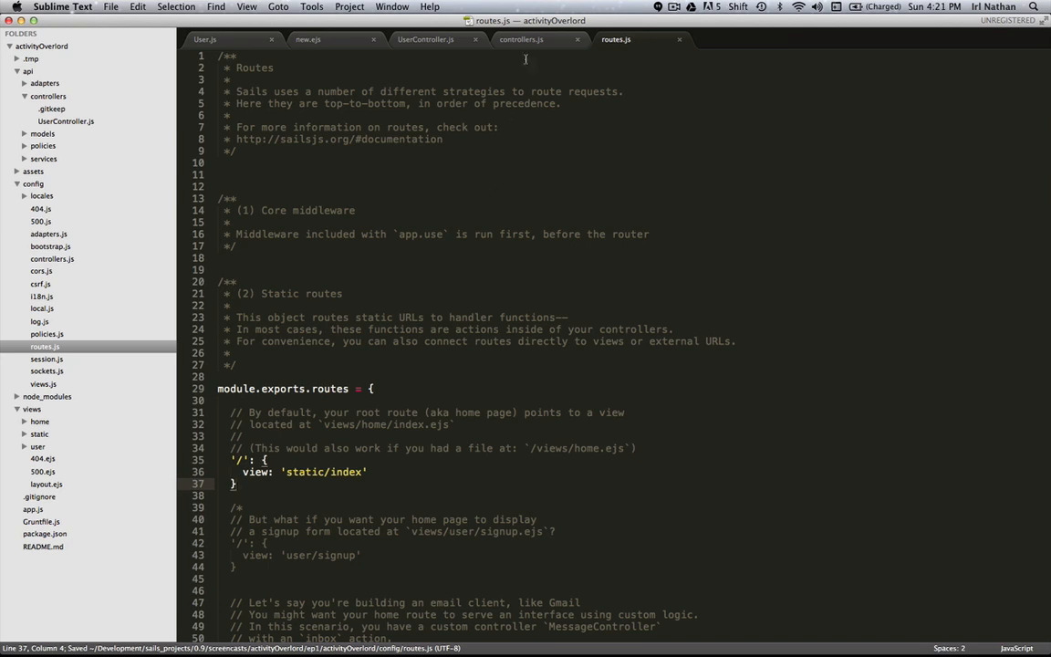
- Set the actions blueprint back to true in controllers.js
click(522, 39)
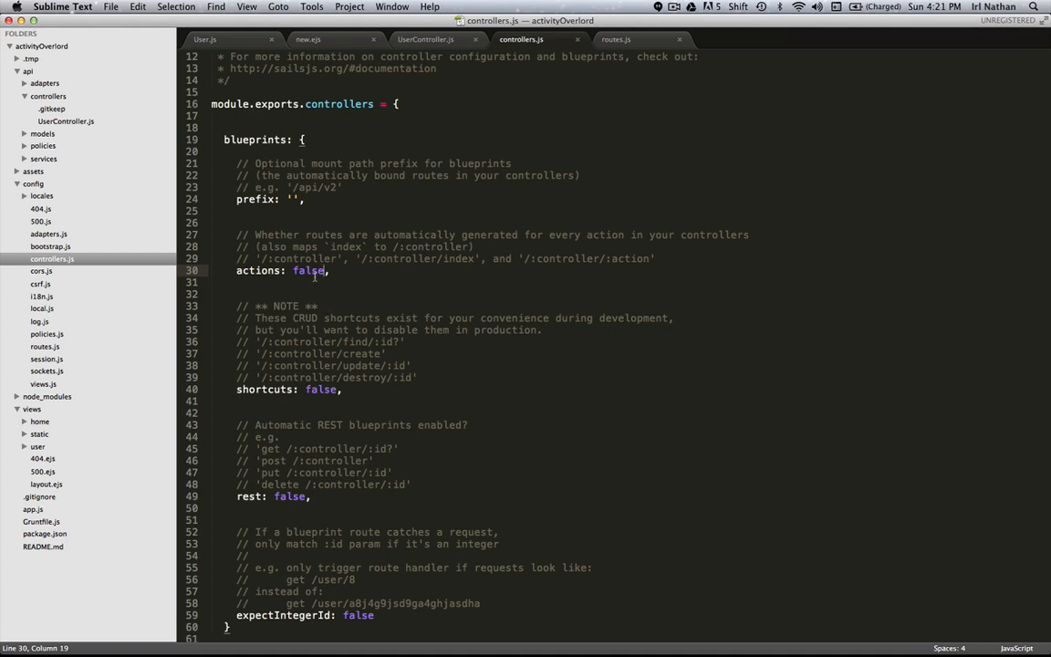
double_click(308, 271)
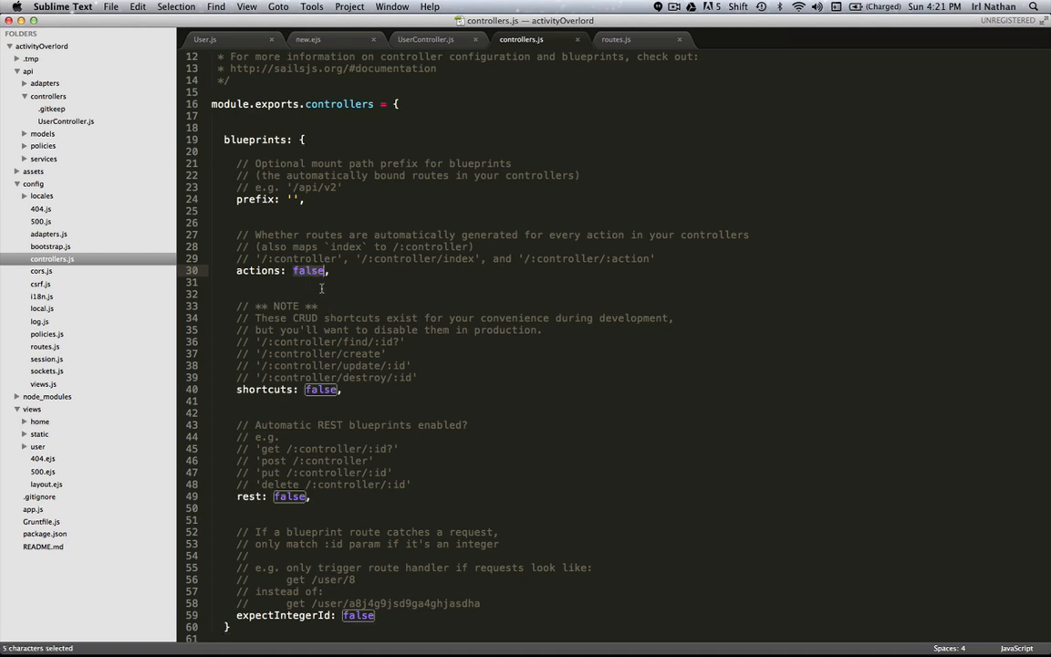
text(true)
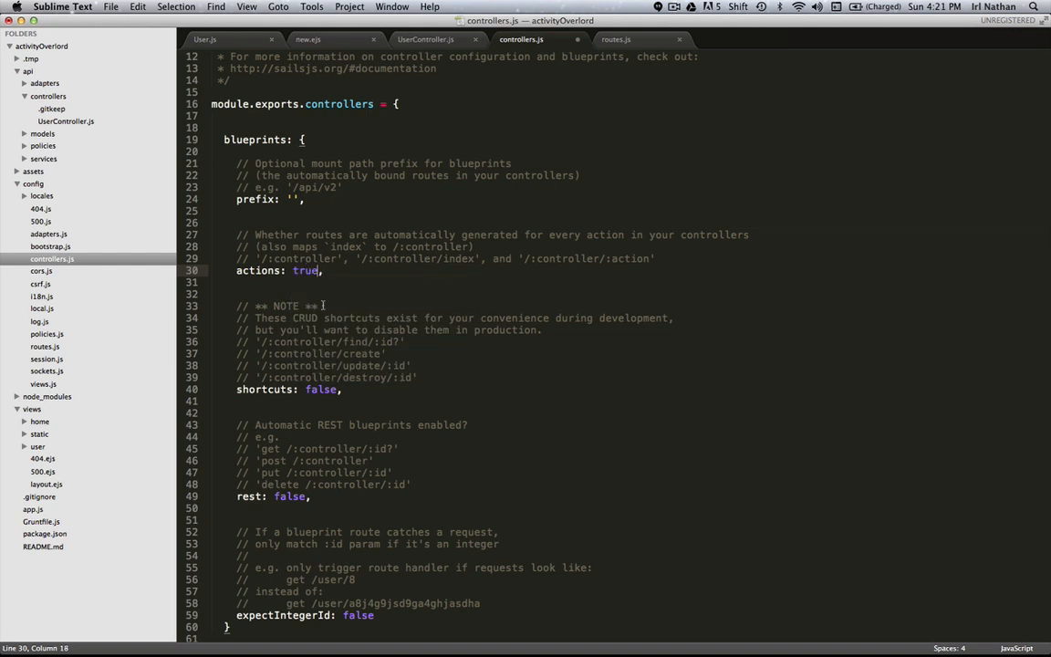
click(323, 332)
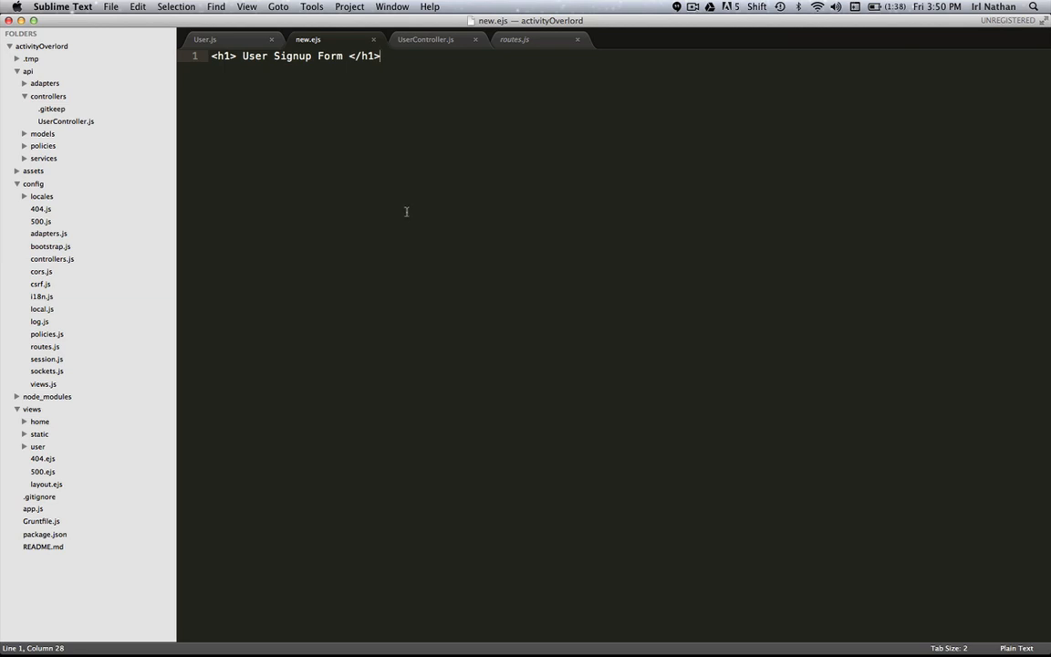
- Replace the new.ejs heading with the 'Create an account' form markup and open assets/linker/styles/custom.less
key(super+a)
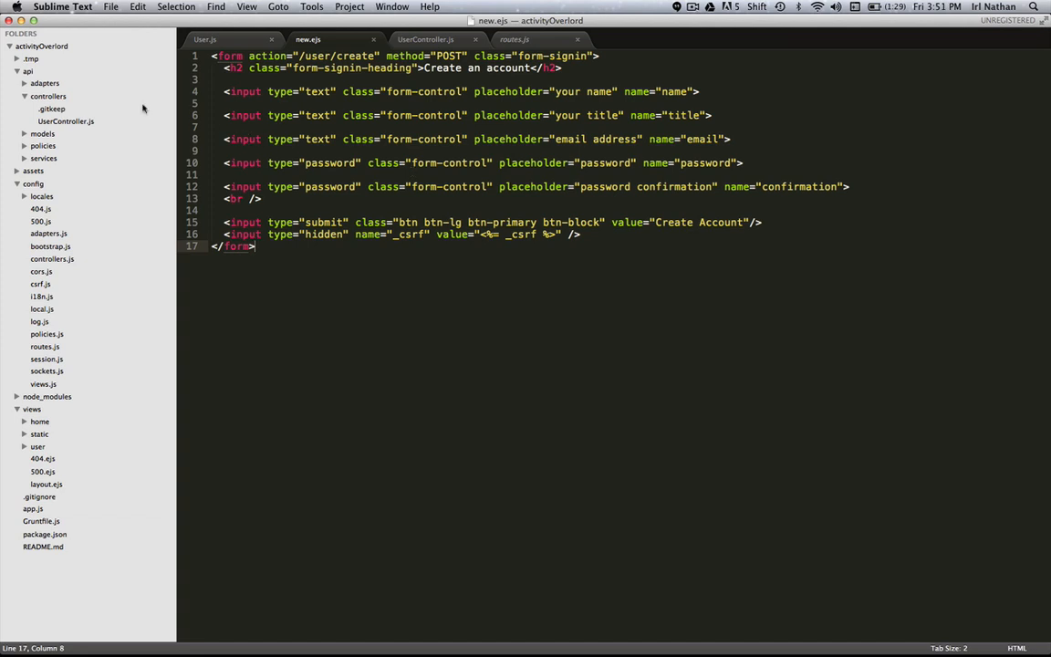
click(33, 171)
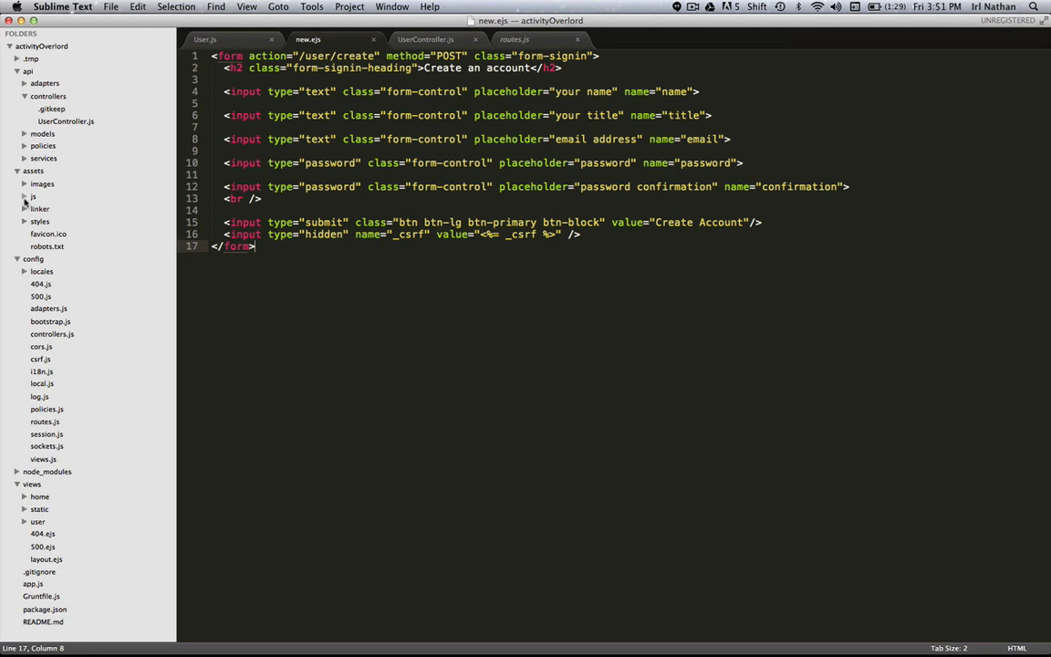
click(25, 197)
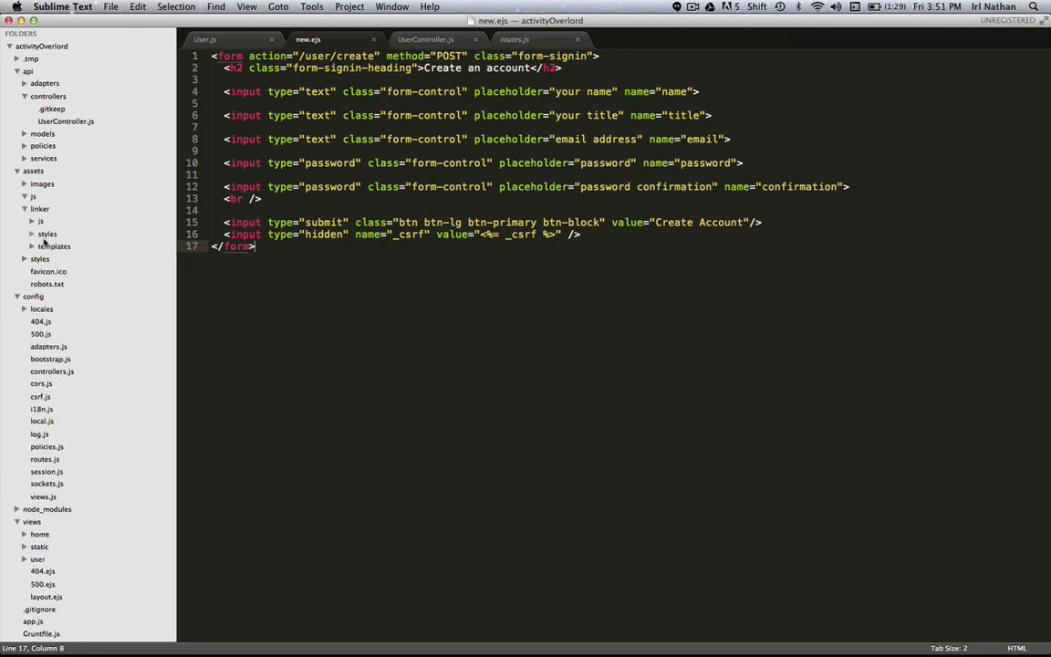
click(31, 235)
double_click(65, 271)
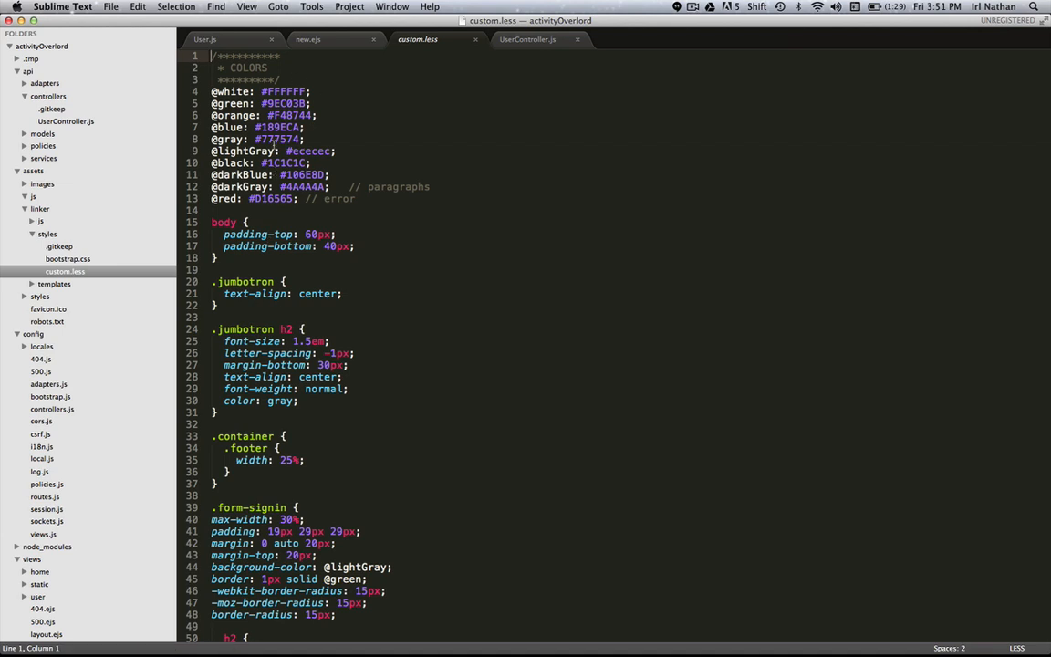
scroll(548, 365, down, 4)
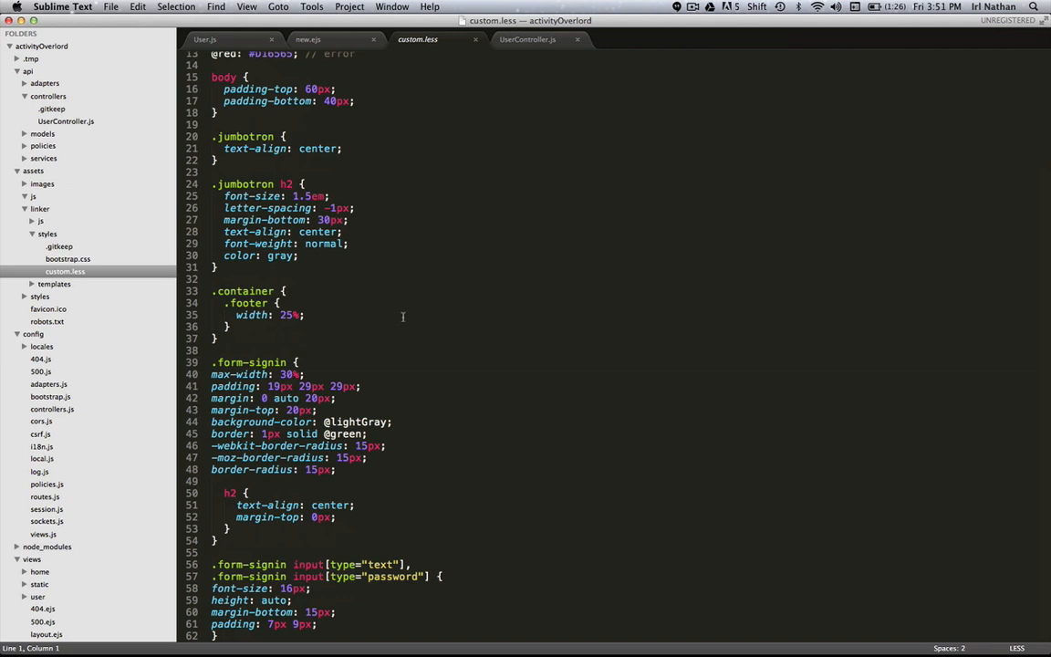
- Reload /user/new in Chrome to show the styled Create an account form
key(super+Tab)
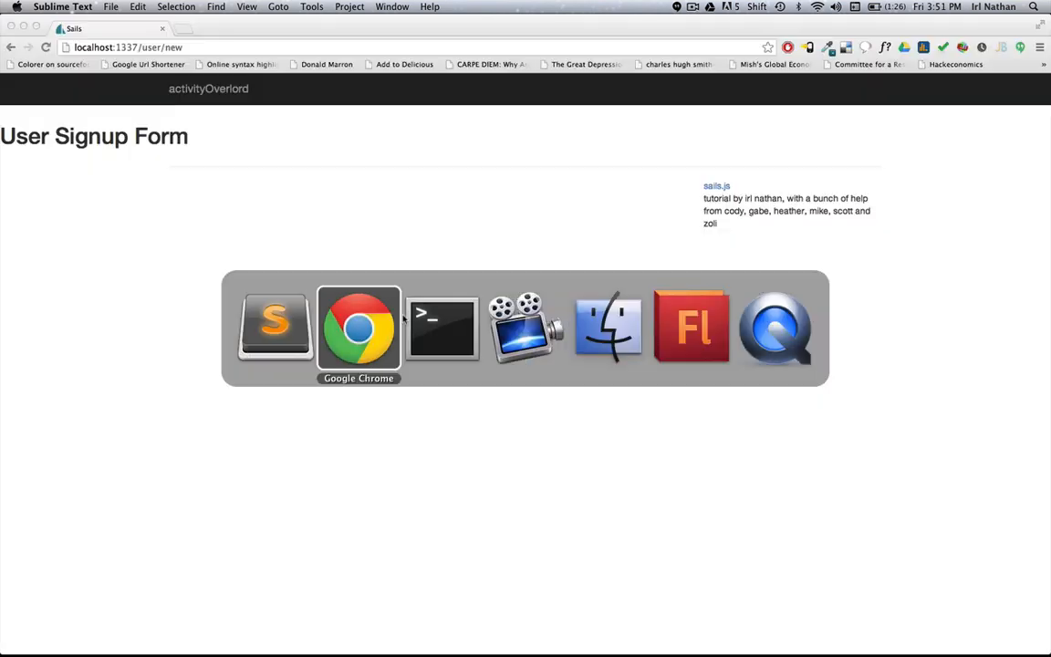
click(201, 47)
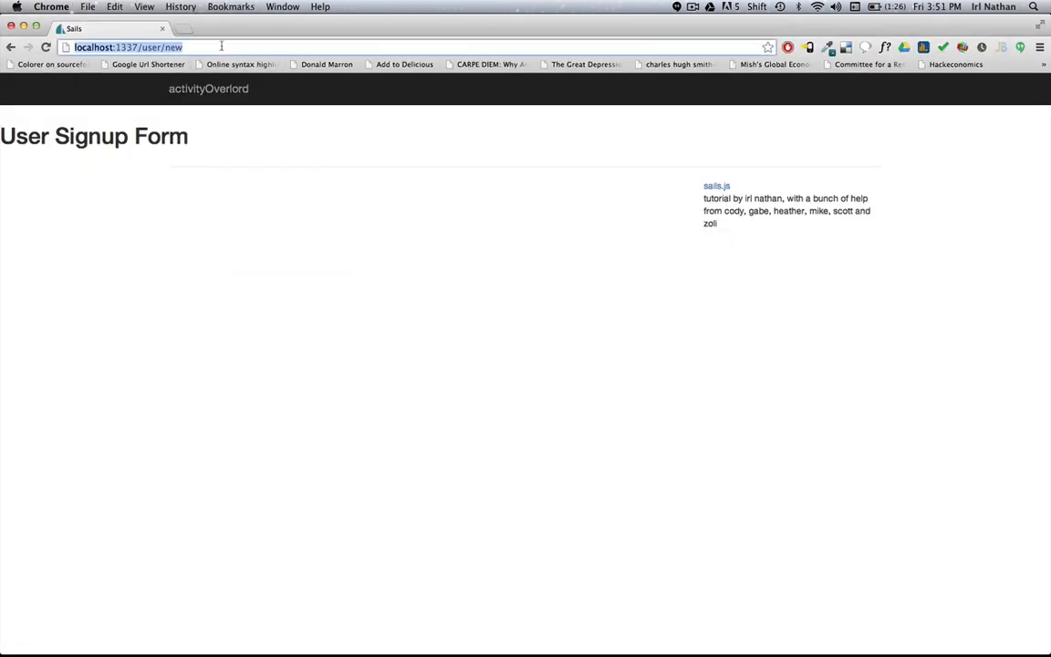
key(Return)
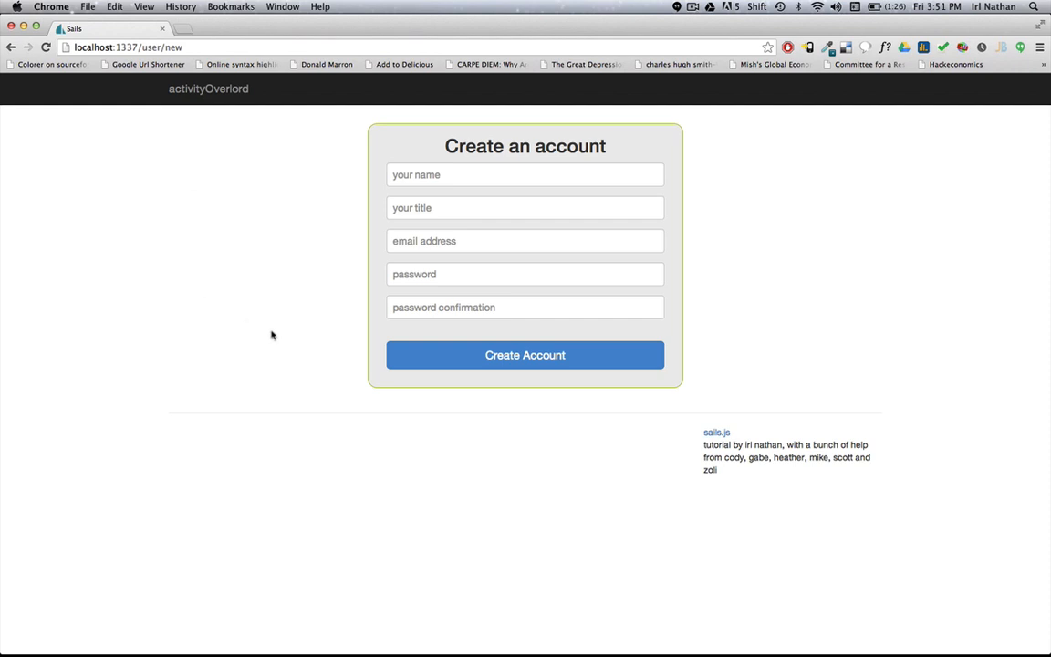